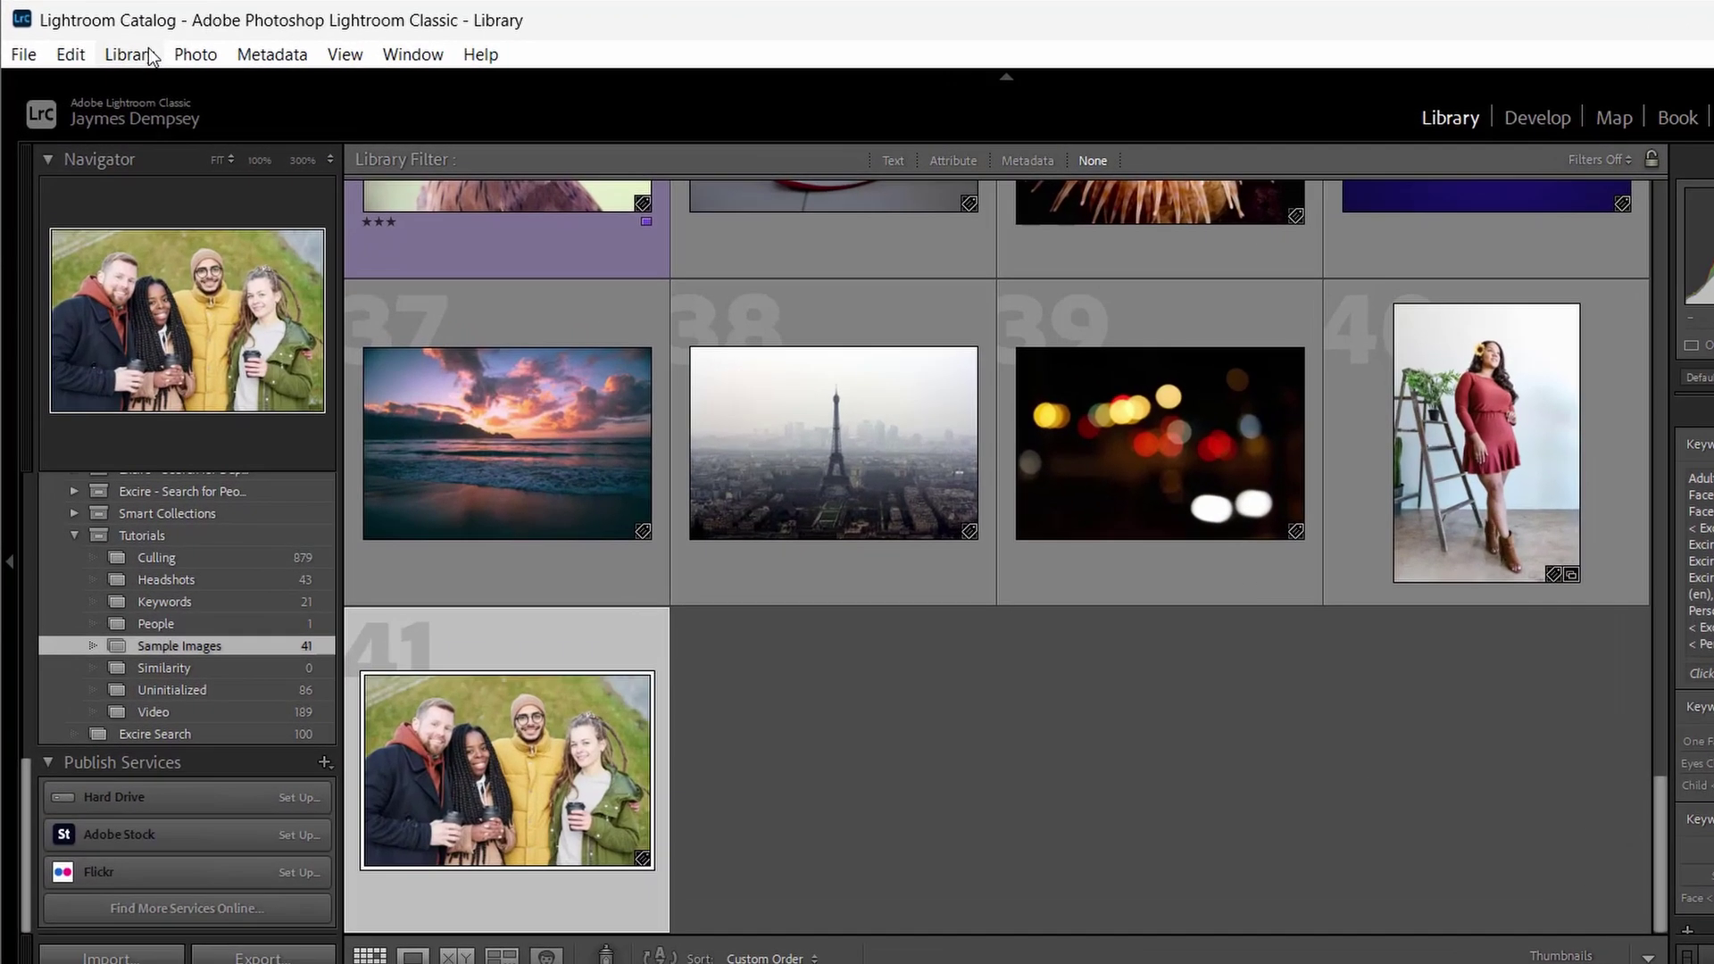
- Open the Excire Search Panel from Library > Plug-in Extras to show the group photo's detected faces
click(152, 58)
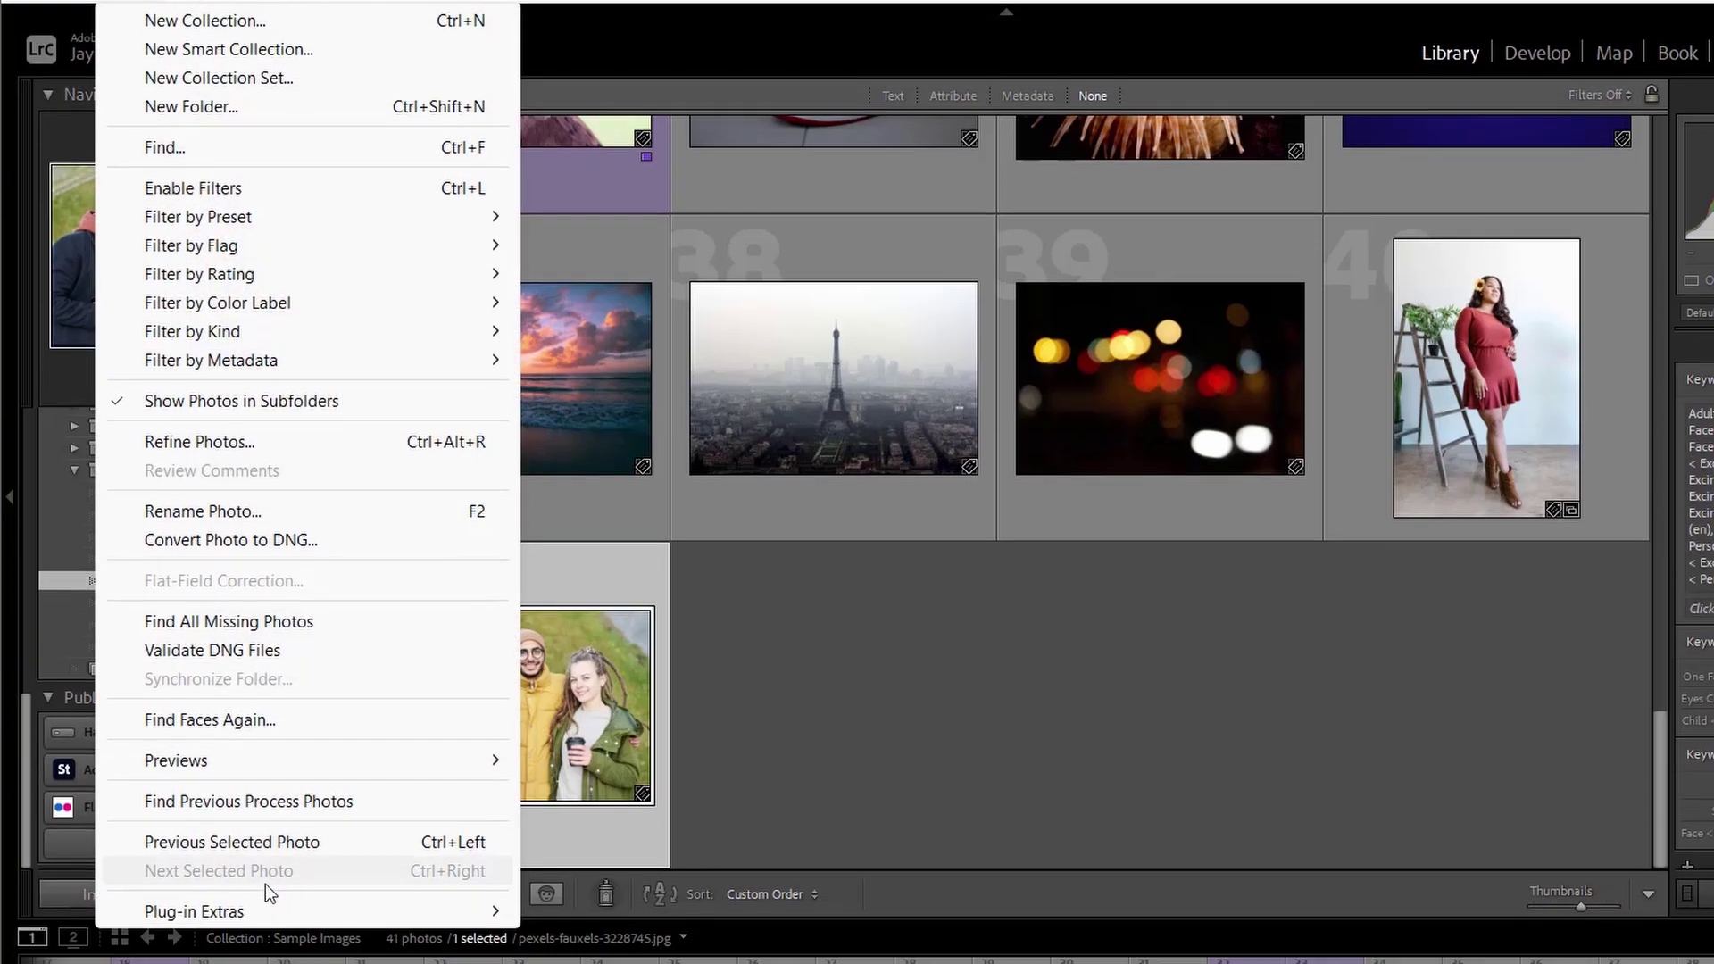
mouse_move(264, 811)
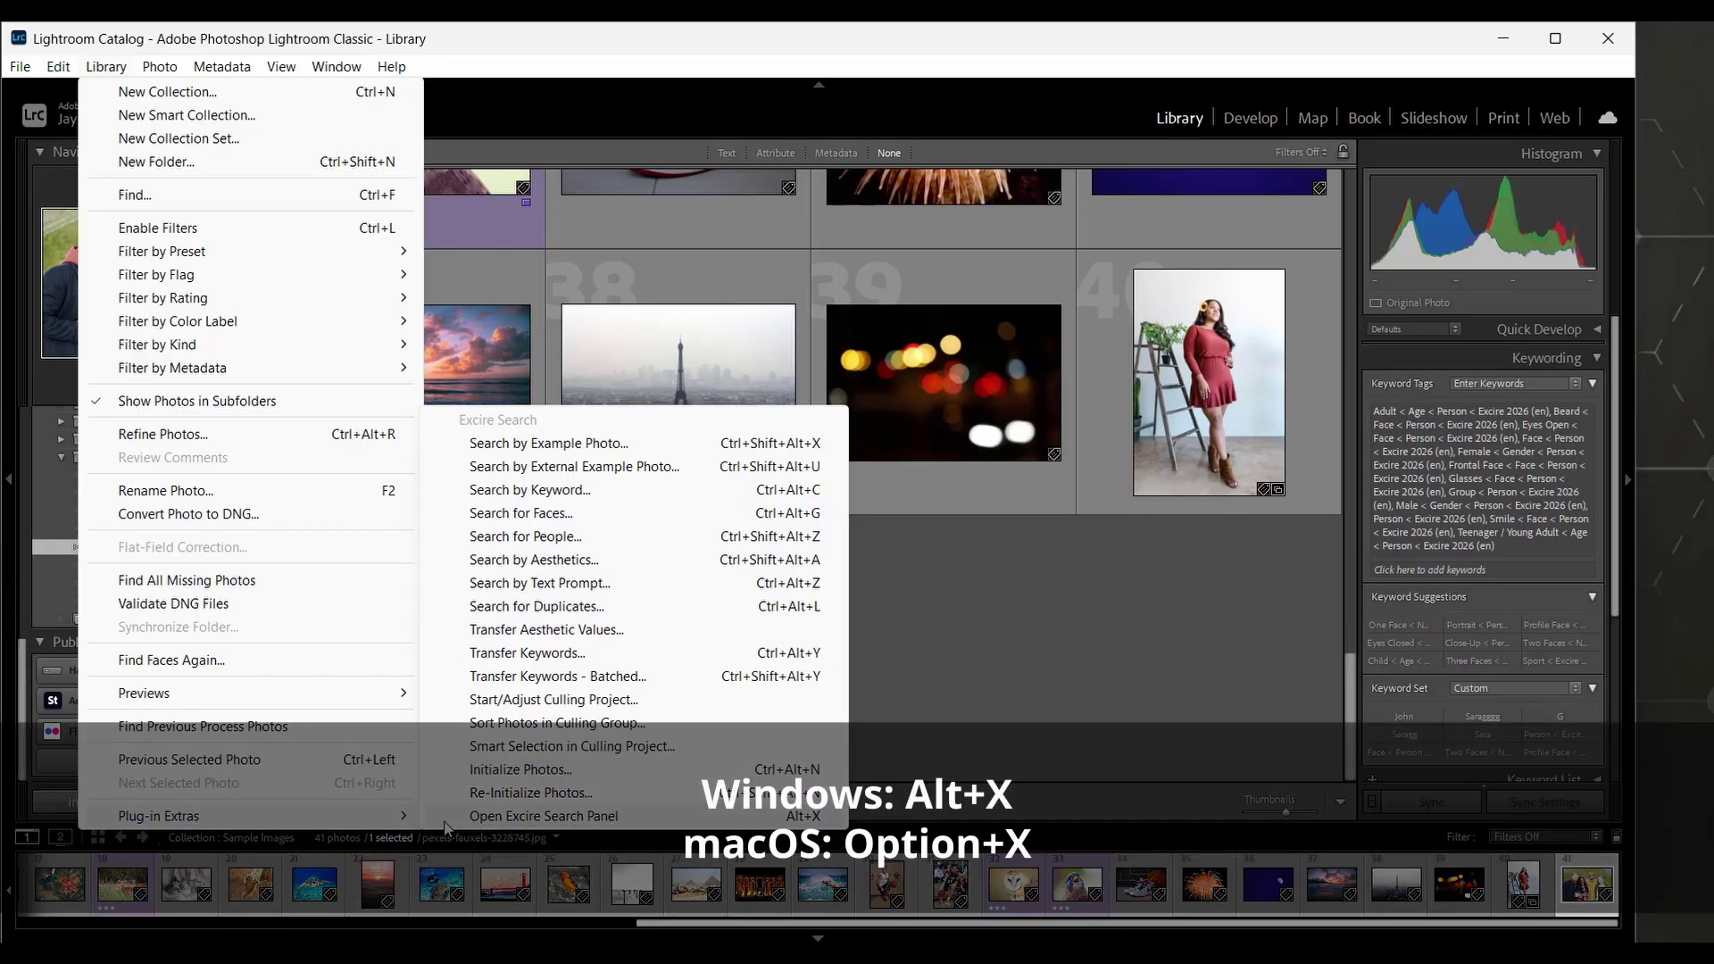
click(445, 818)
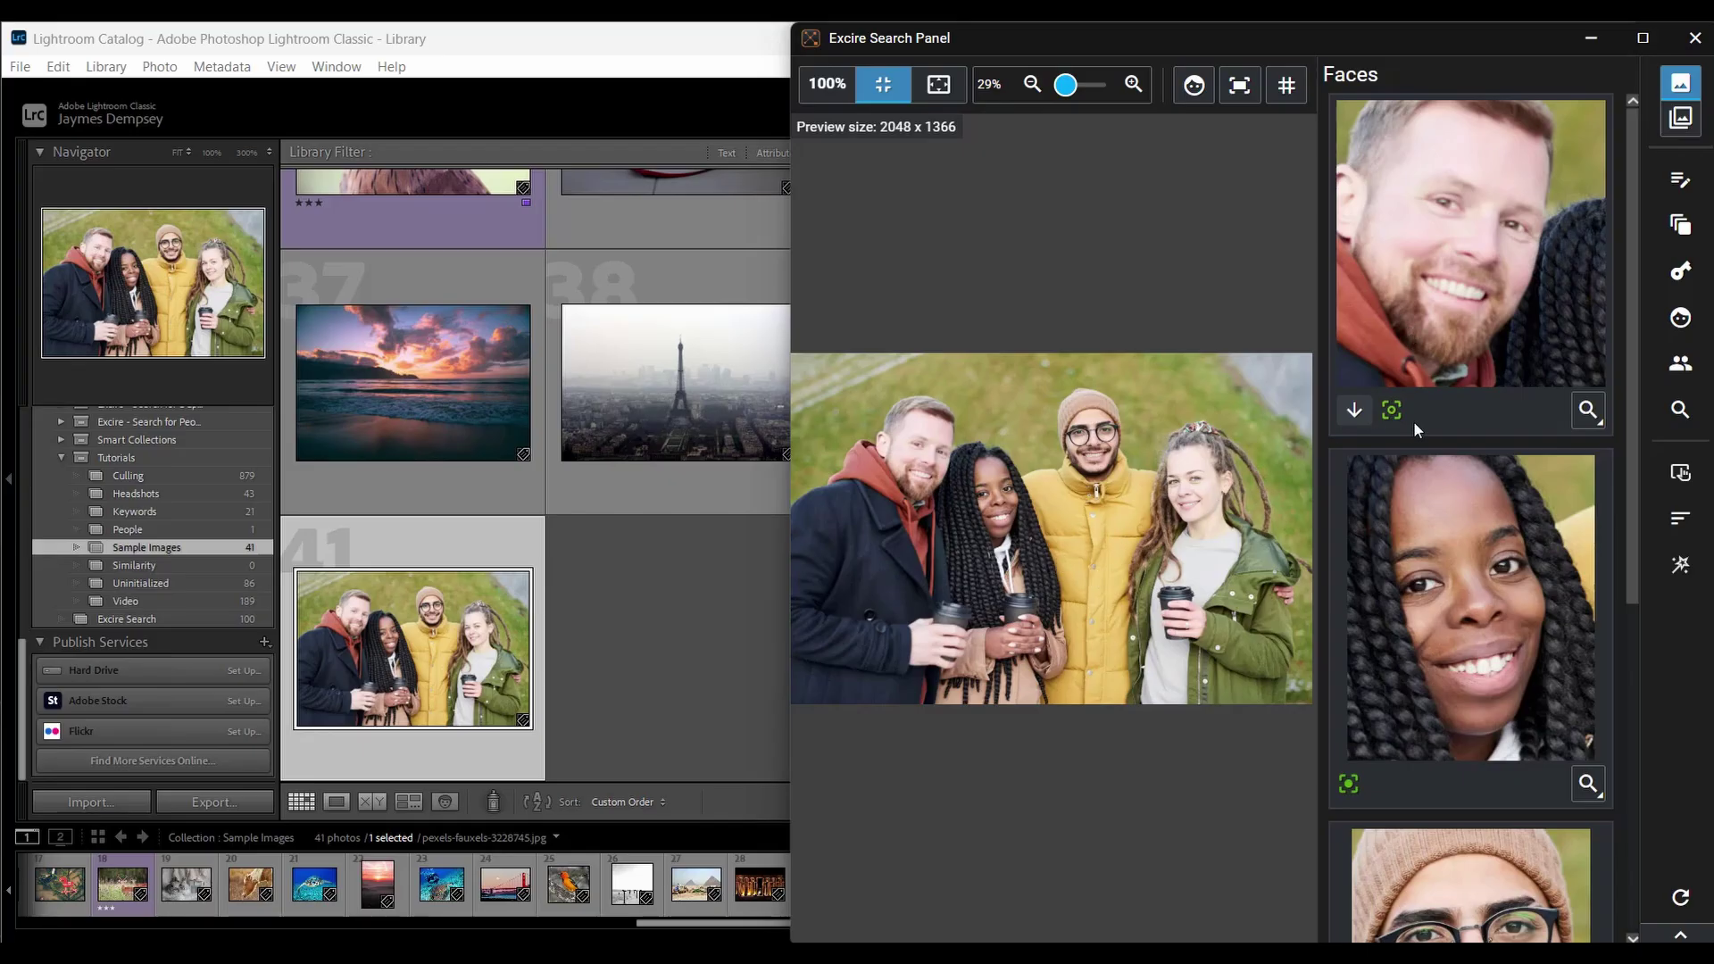
- Hide the Excire panel's photo and face previews, then open the Search by Text Prompt dialog
scroll(1410, 427, down, 5)
scroll(1410, 427, up, 5)
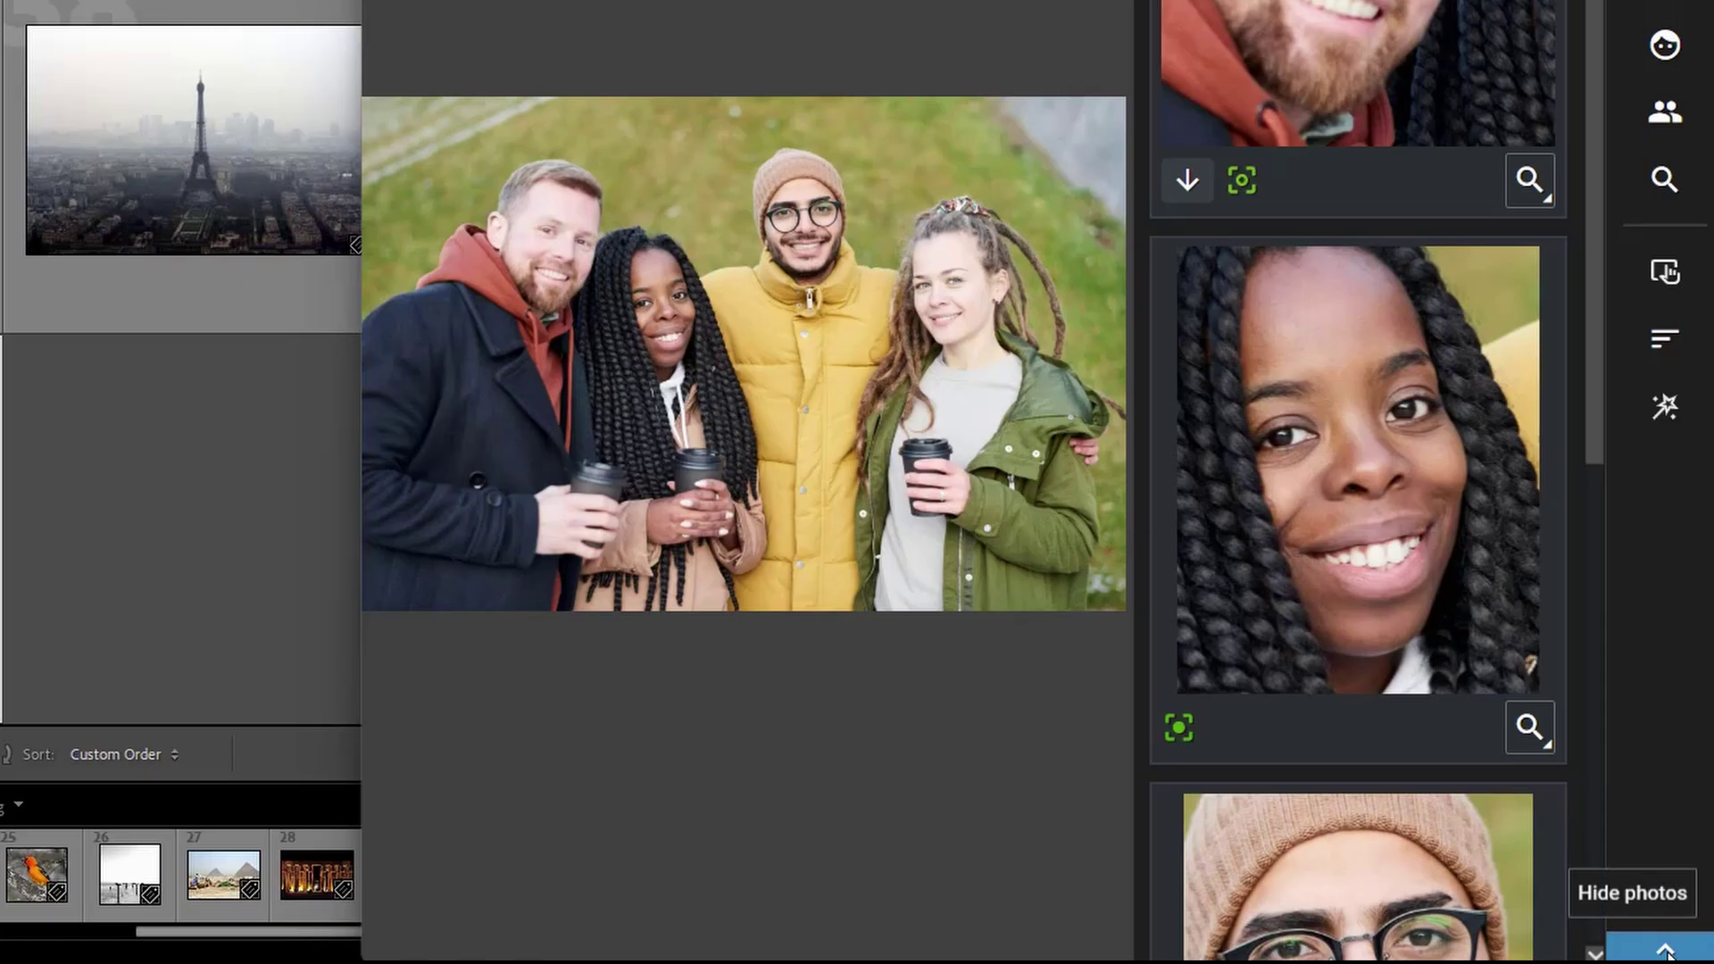
click(1667, 948)
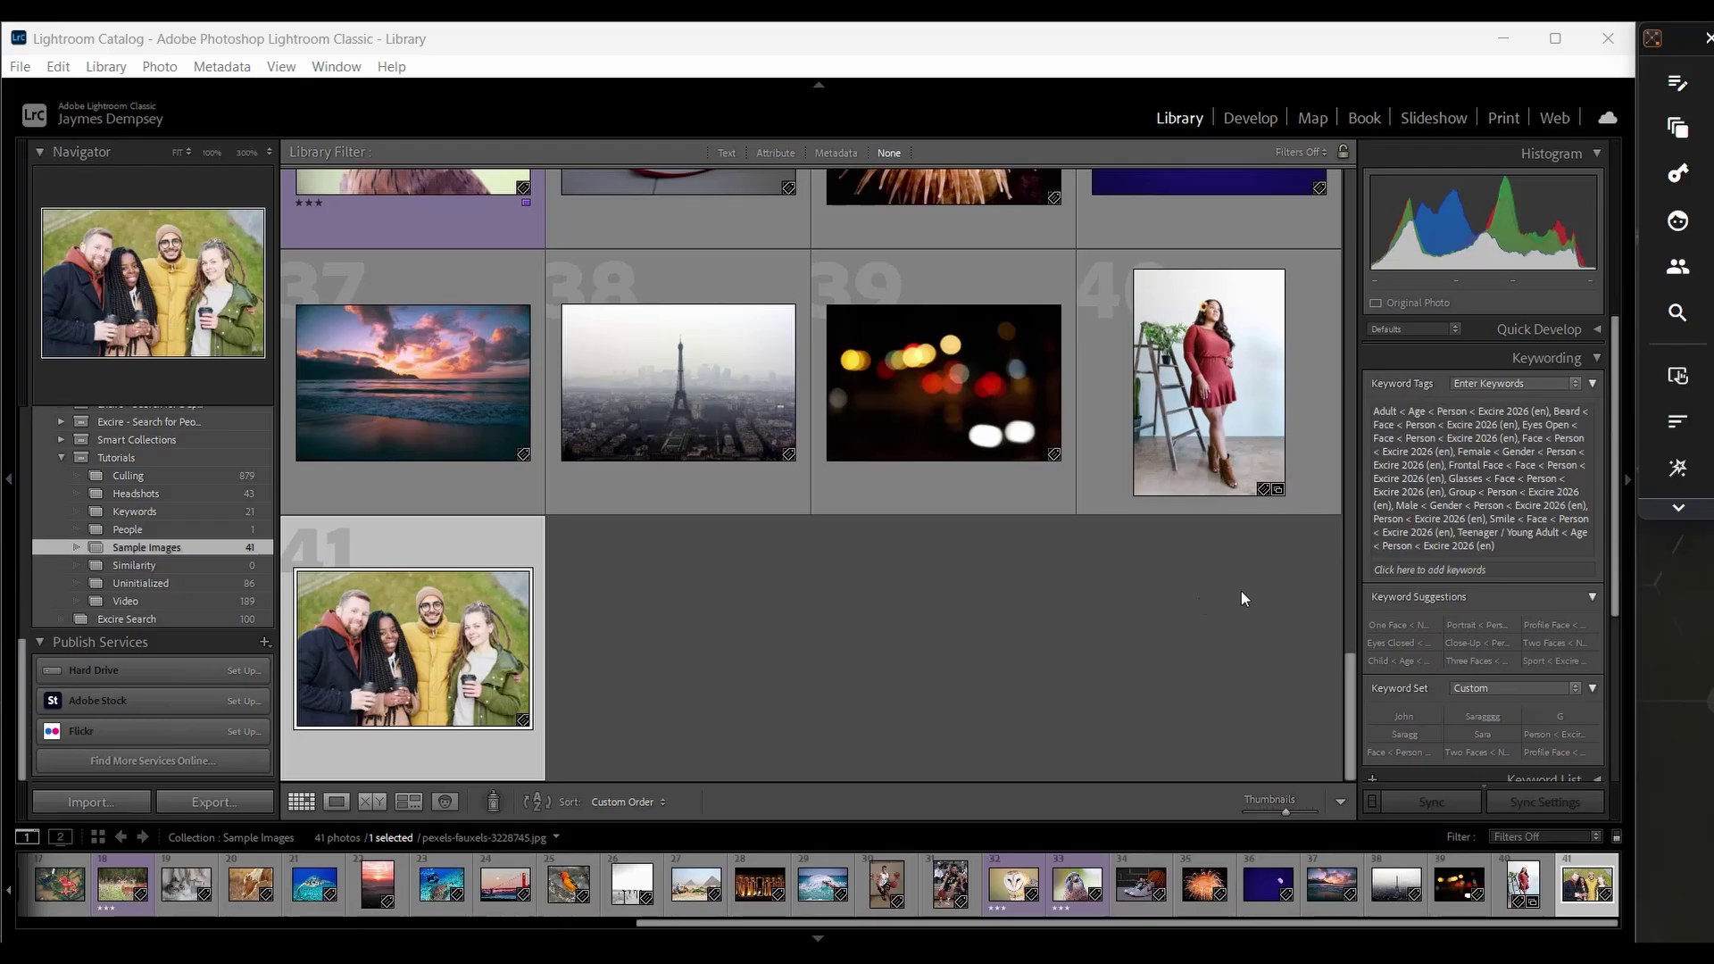
click(1678, 89)
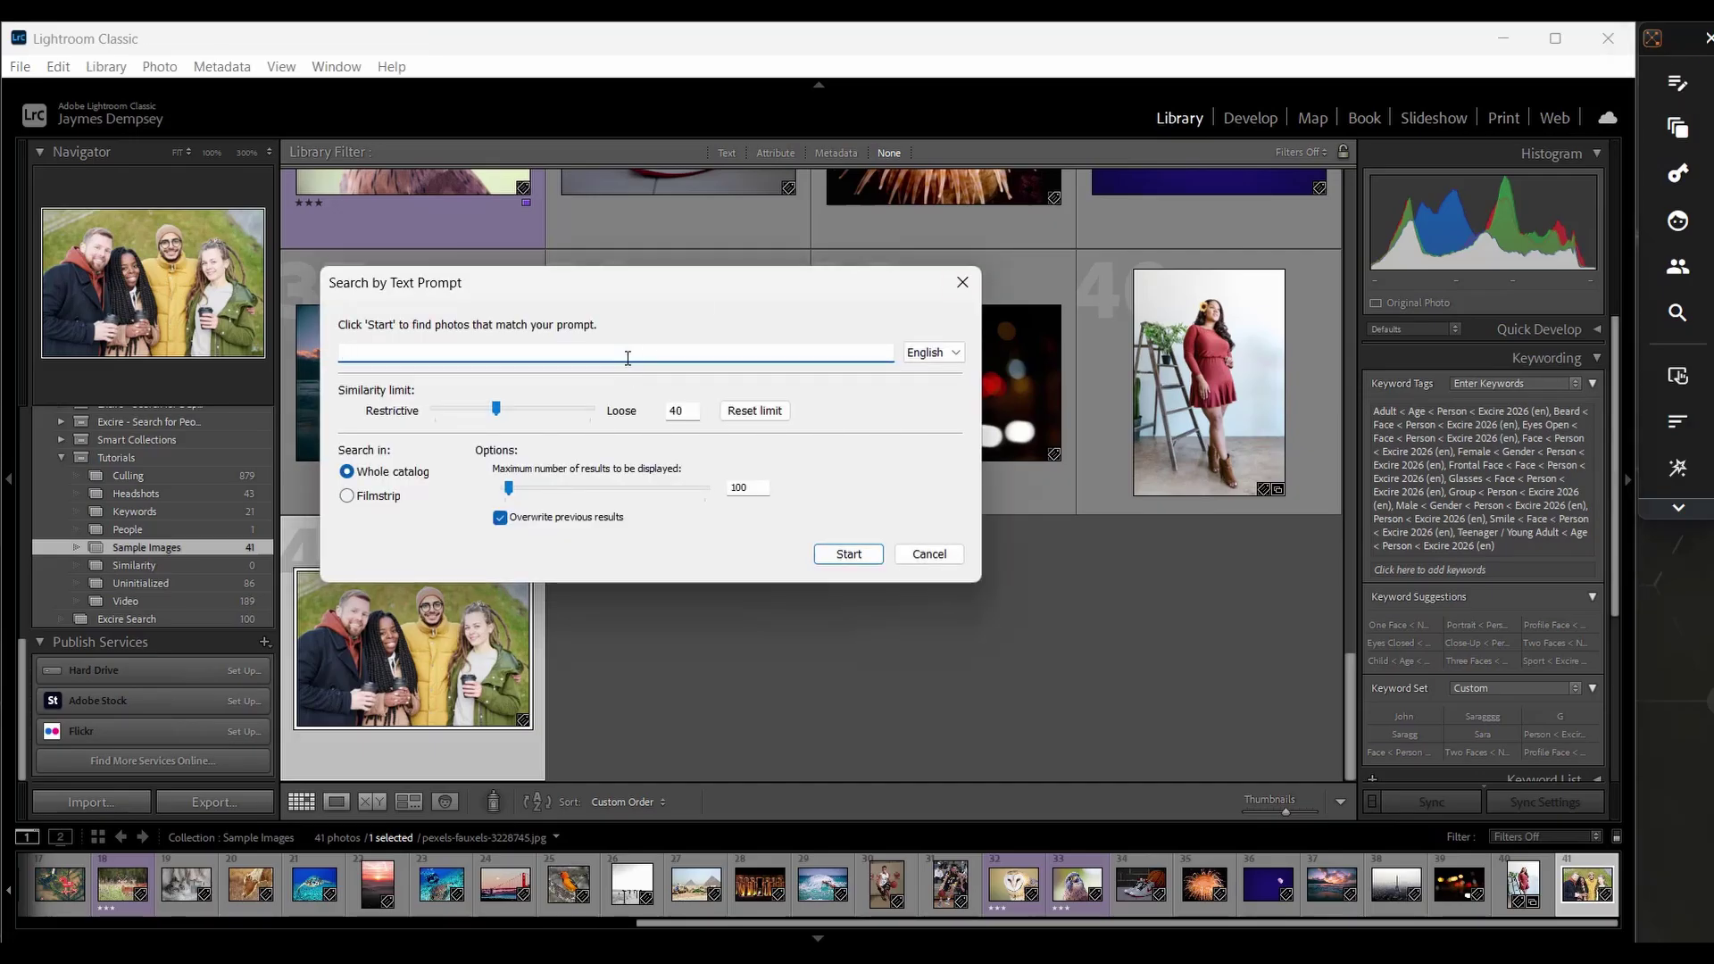
- Search photos with the prompt 'relaxing at the beach' and browse the results
text(relaxing at the beach)
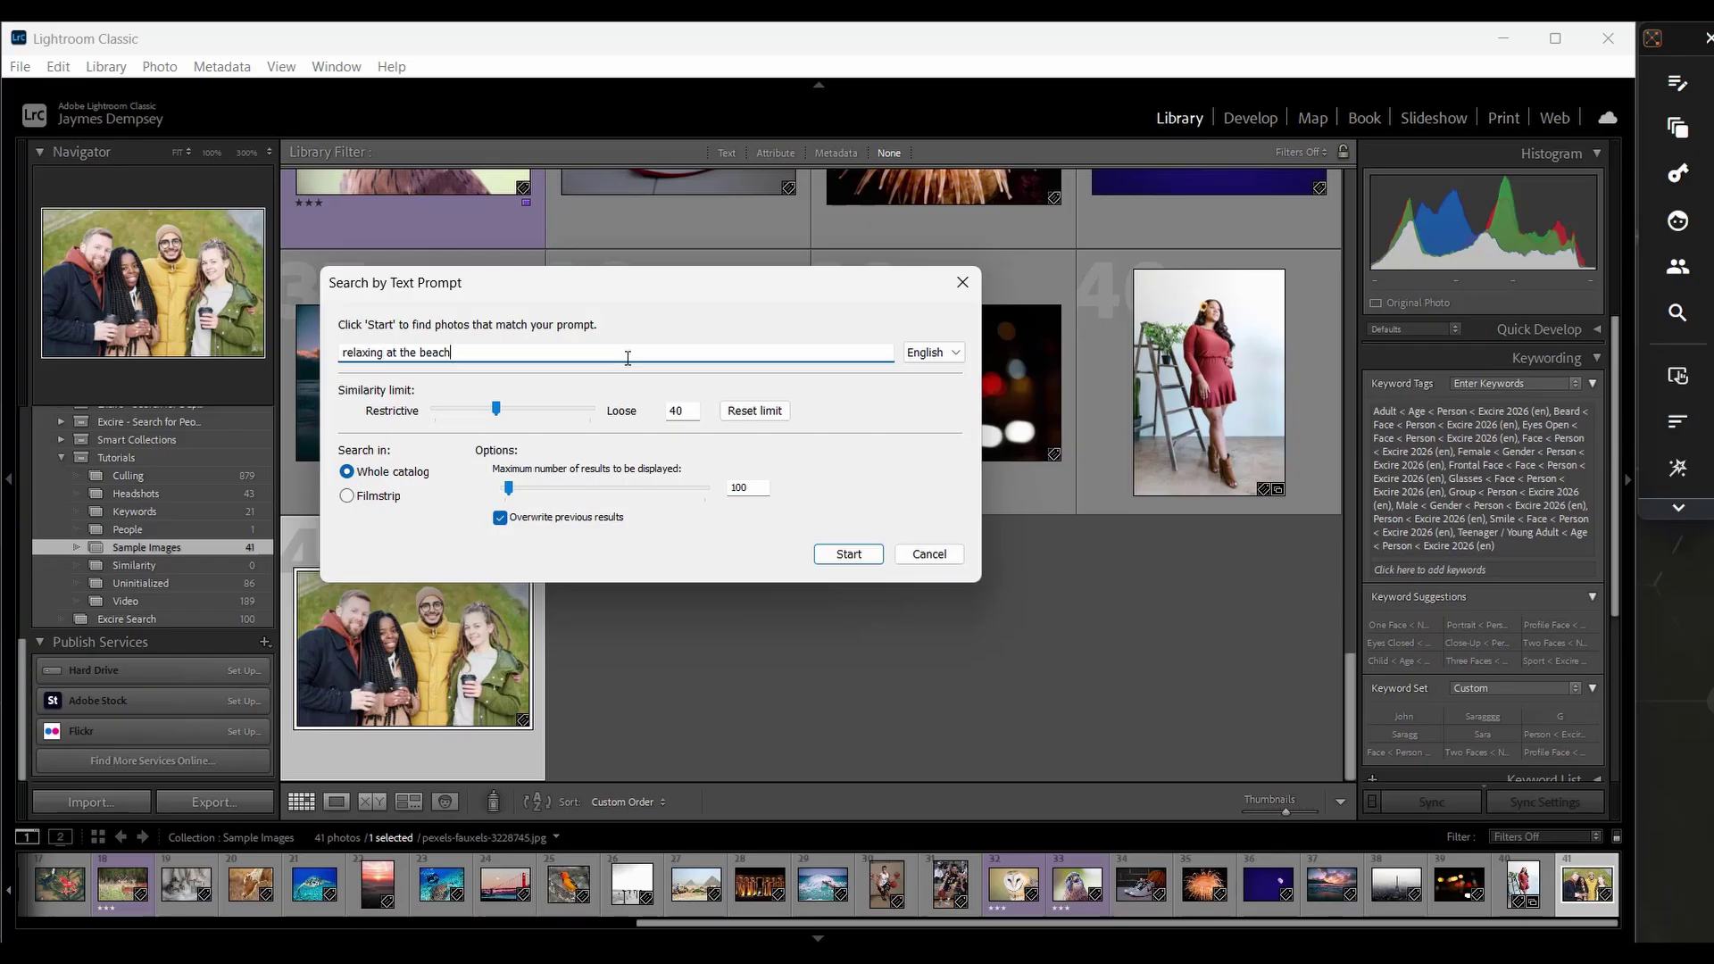
key(Return)
scroll(629, 437, down, 3)
scroll(632, 457, down, 8)
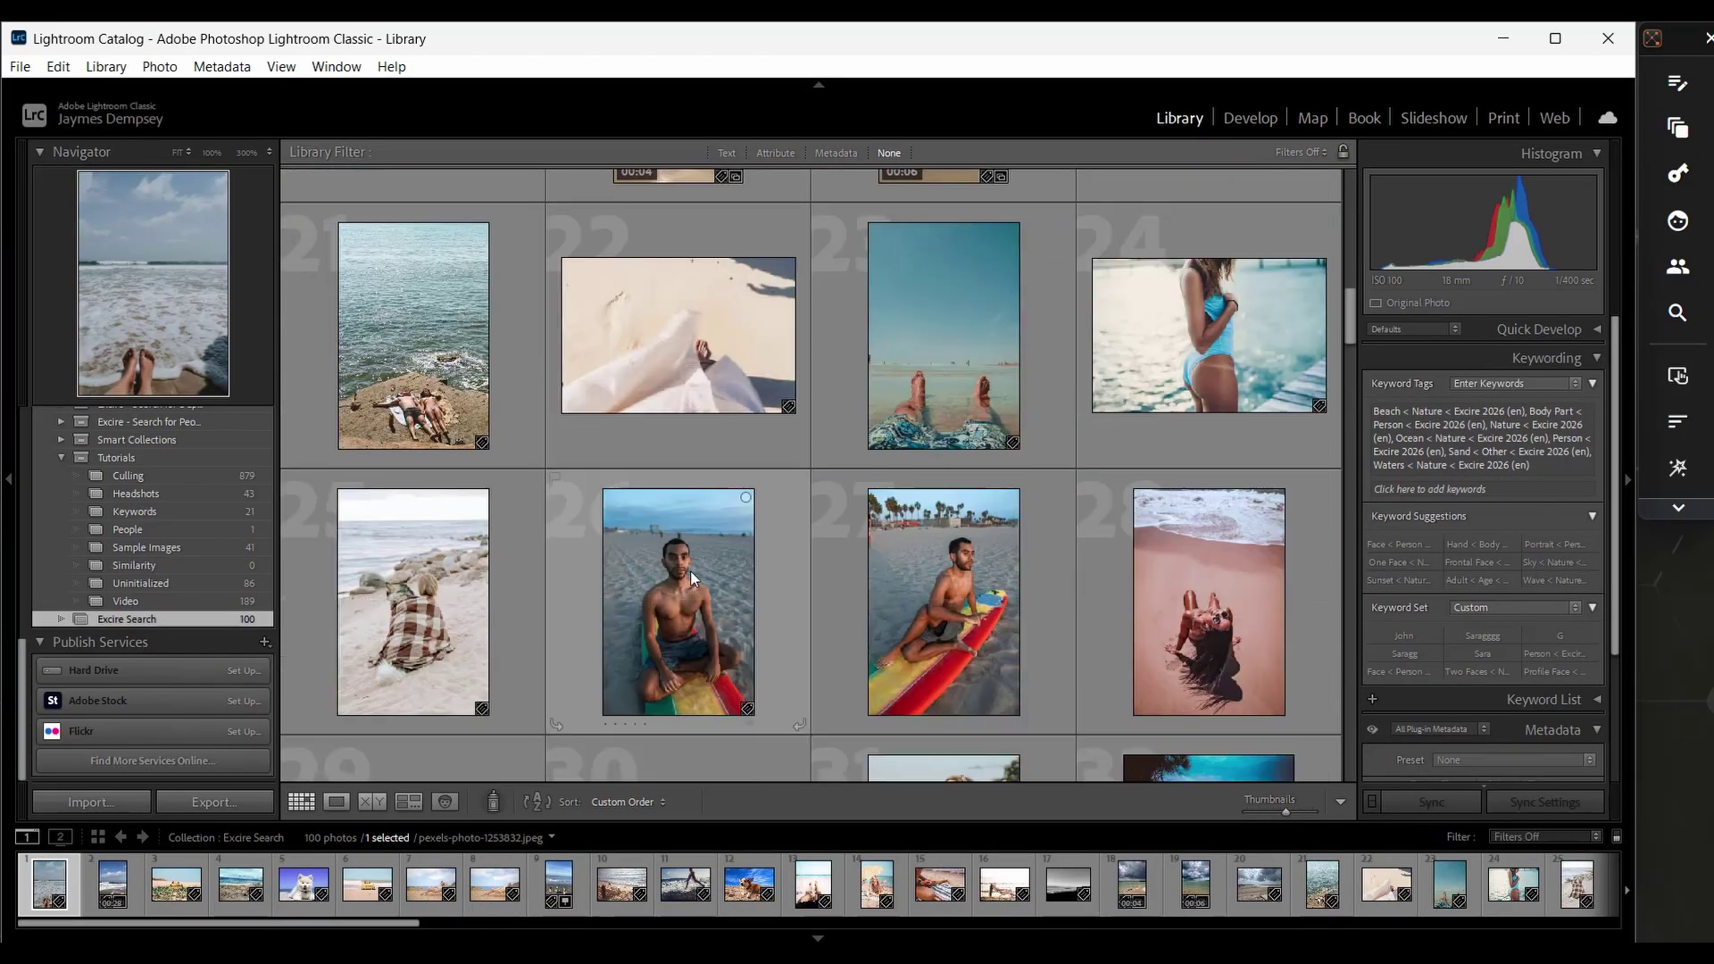
- Run a people search on the surfboard man in photo 26, finding his 13 photos
click(689, 570)
click(1662, 270)
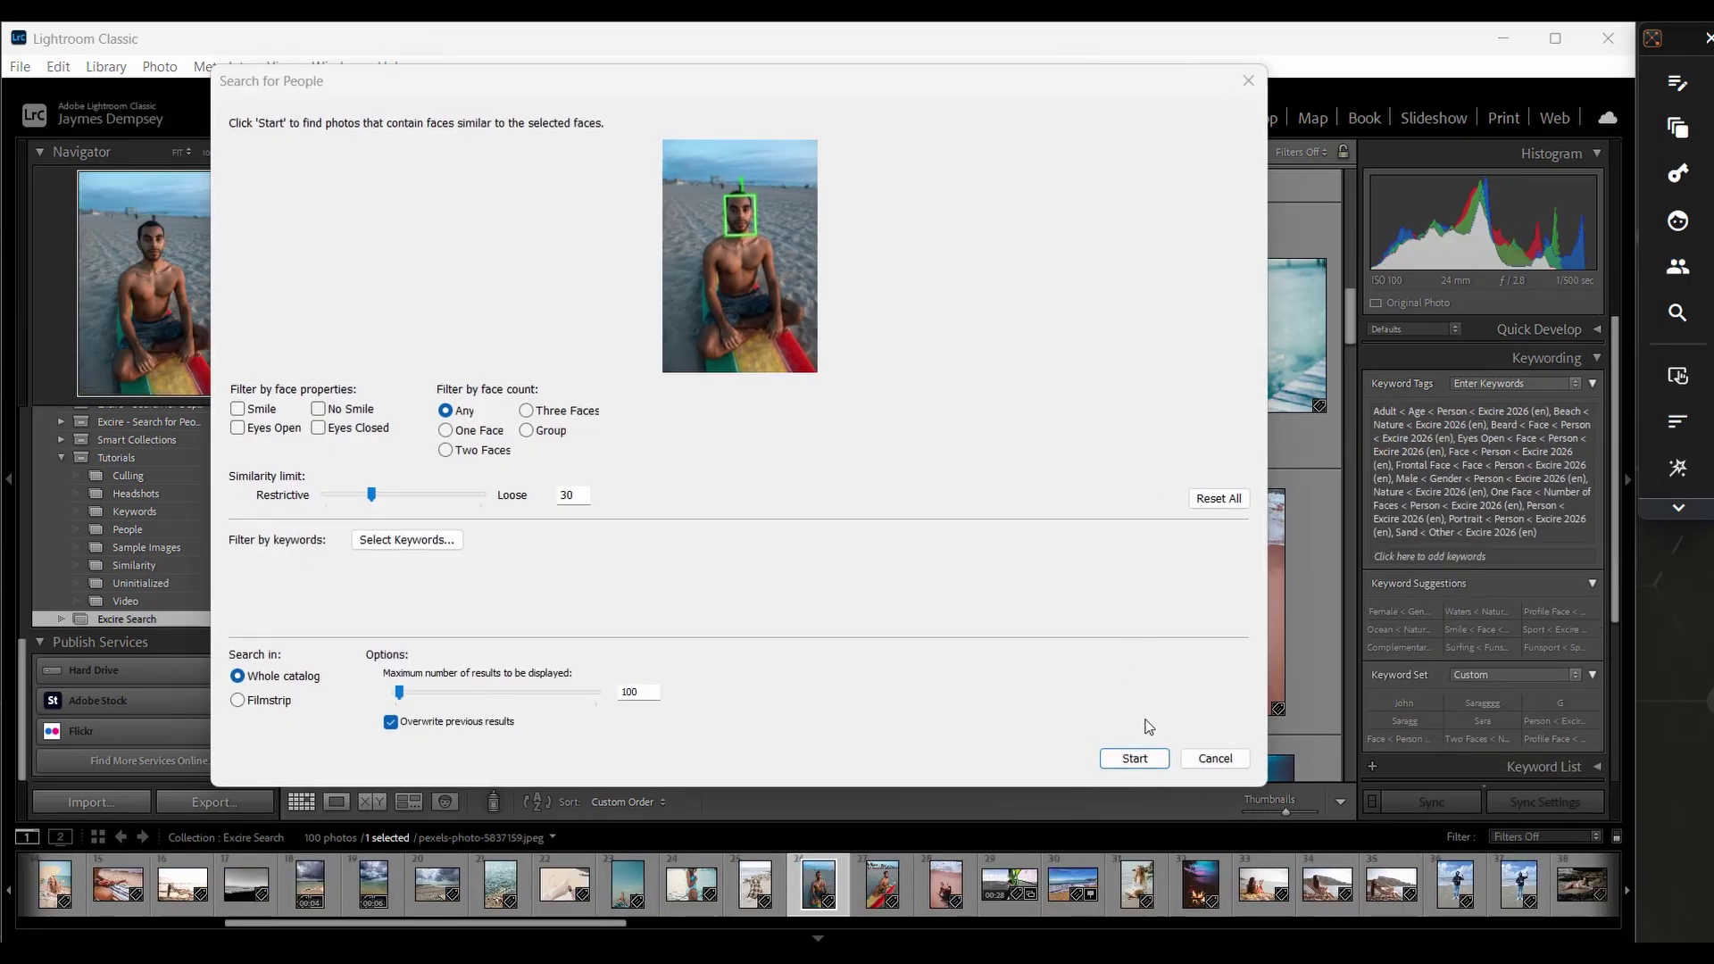
click(1145, 756)
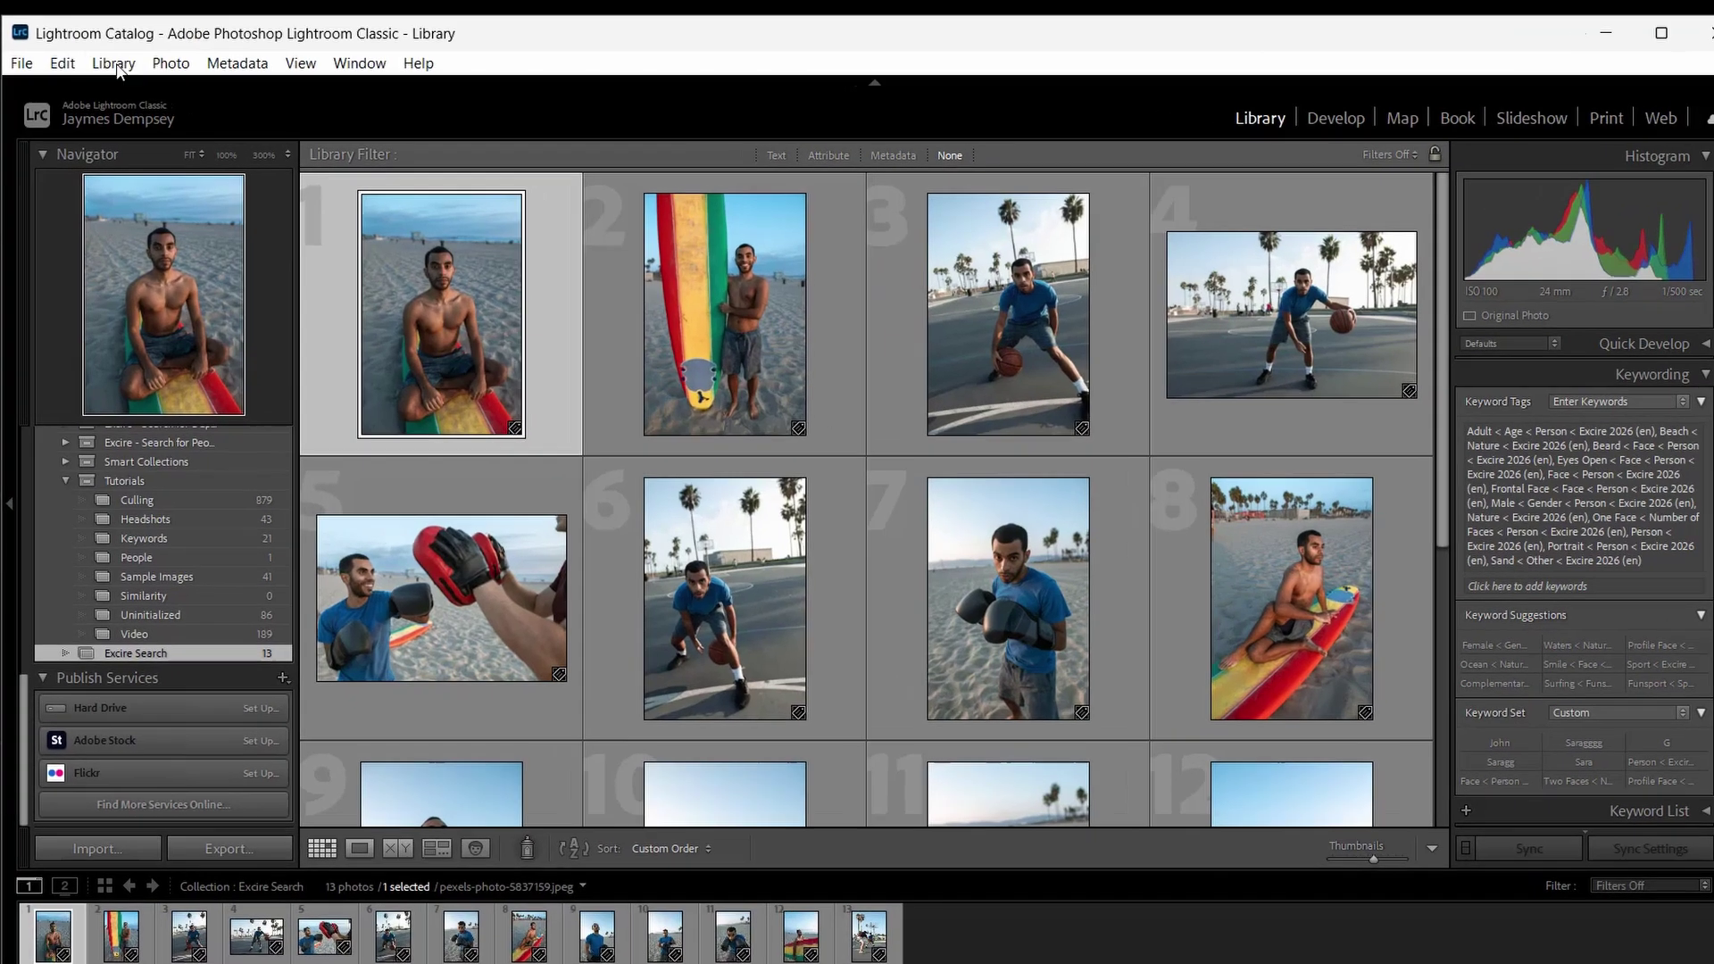
- Reopen the Excire Search Panel and snap it to the right half of the screen
click(106, 66)
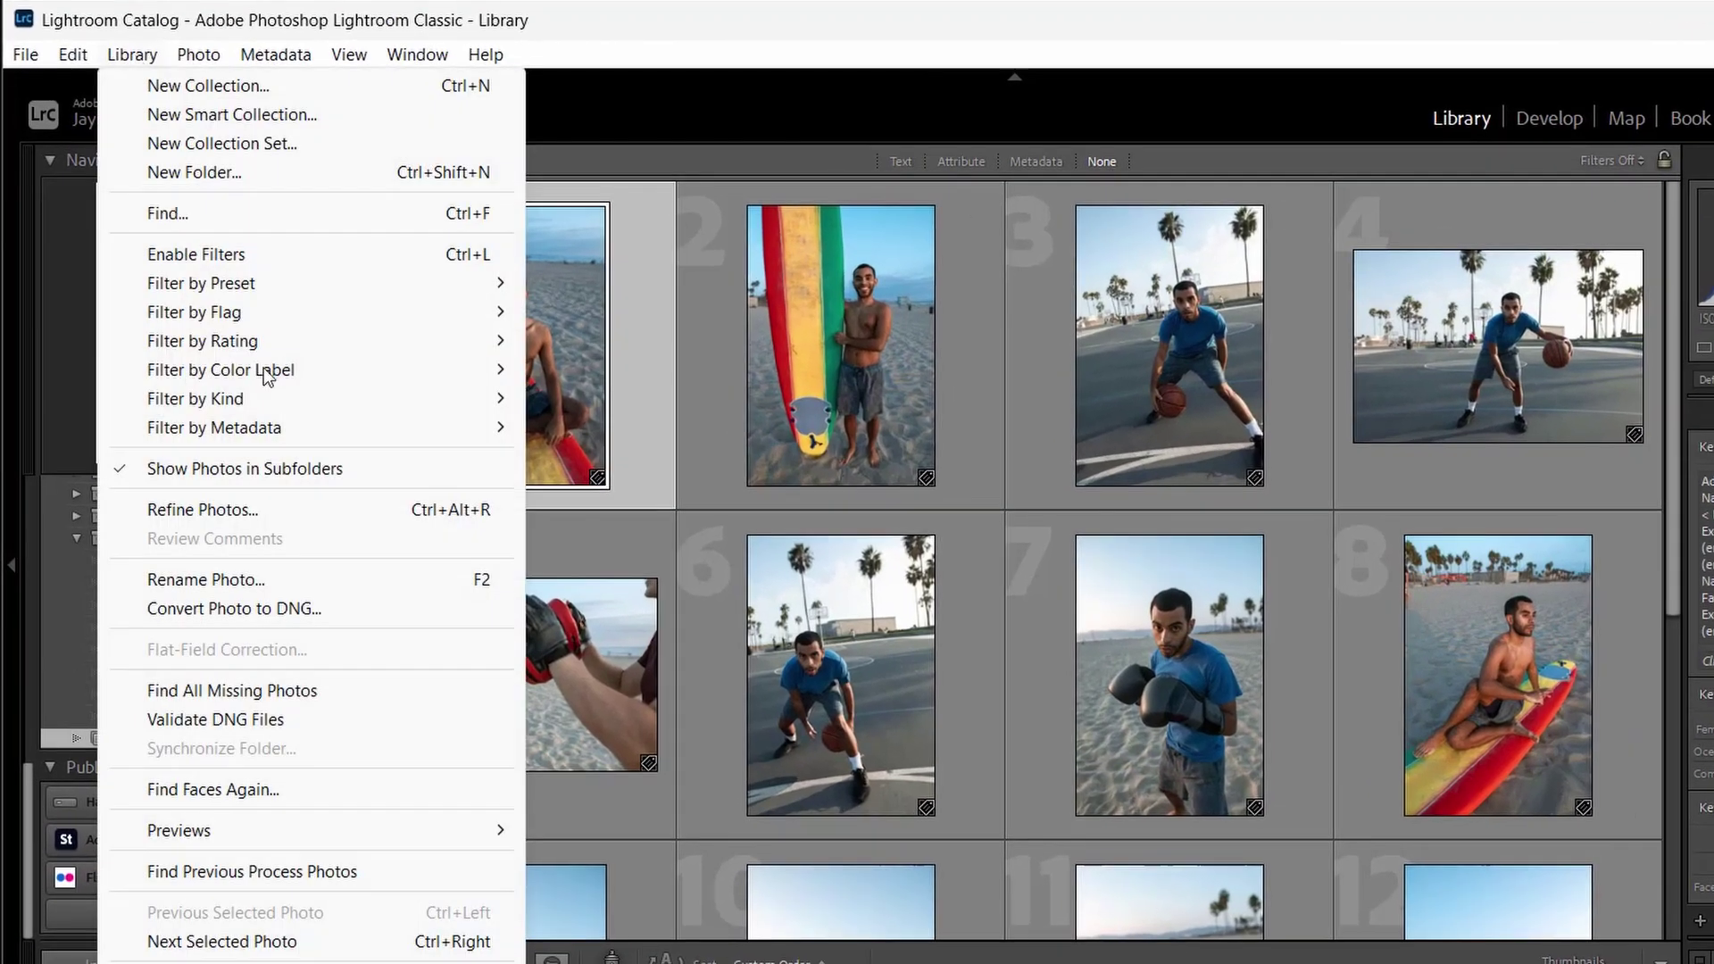
mouse_move(375, 924)
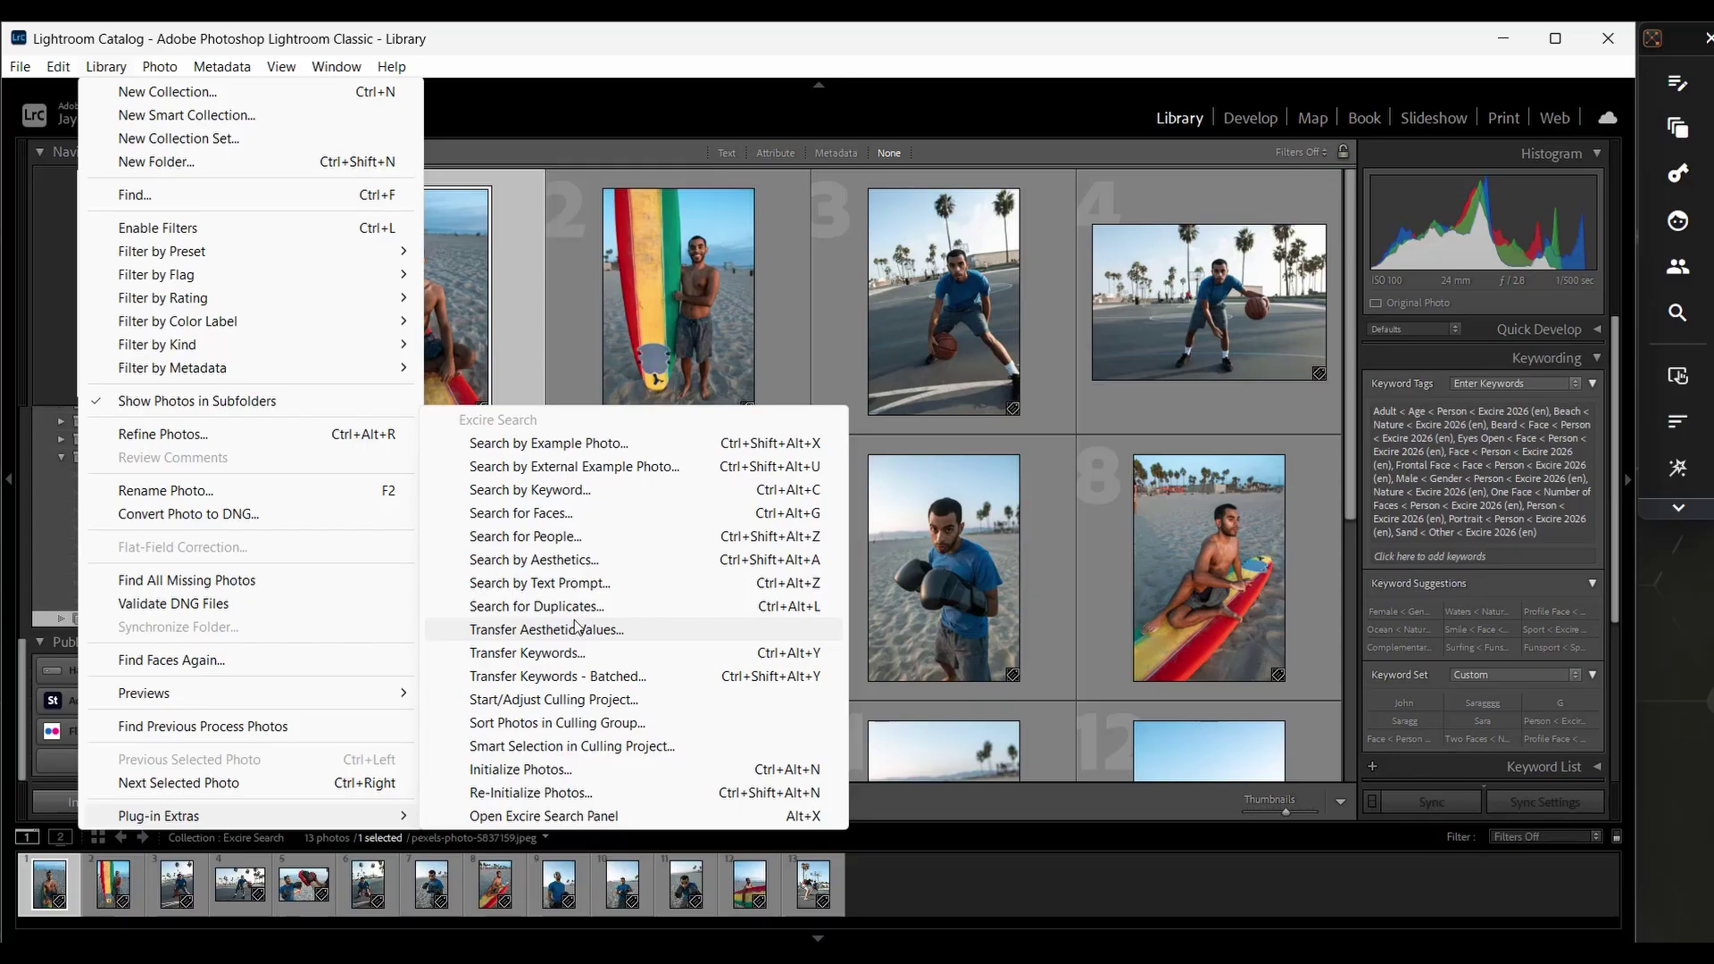
click(721, 49)
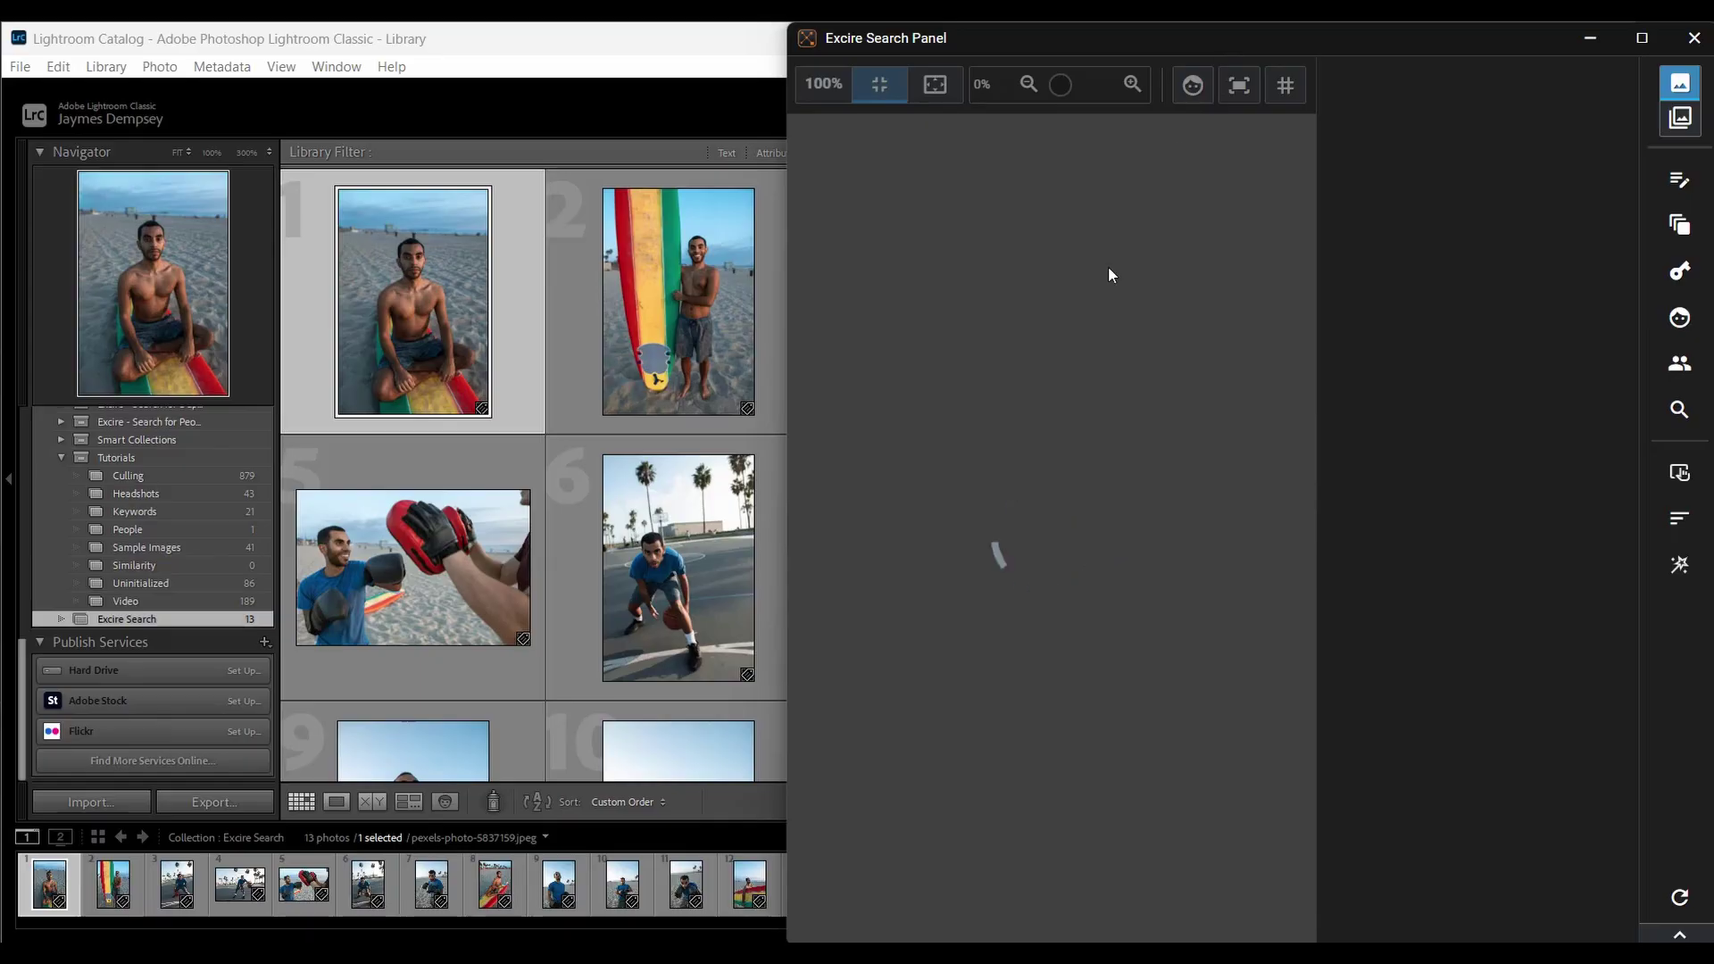
drag(1239, 36, 538, 83)
click(516, 561)
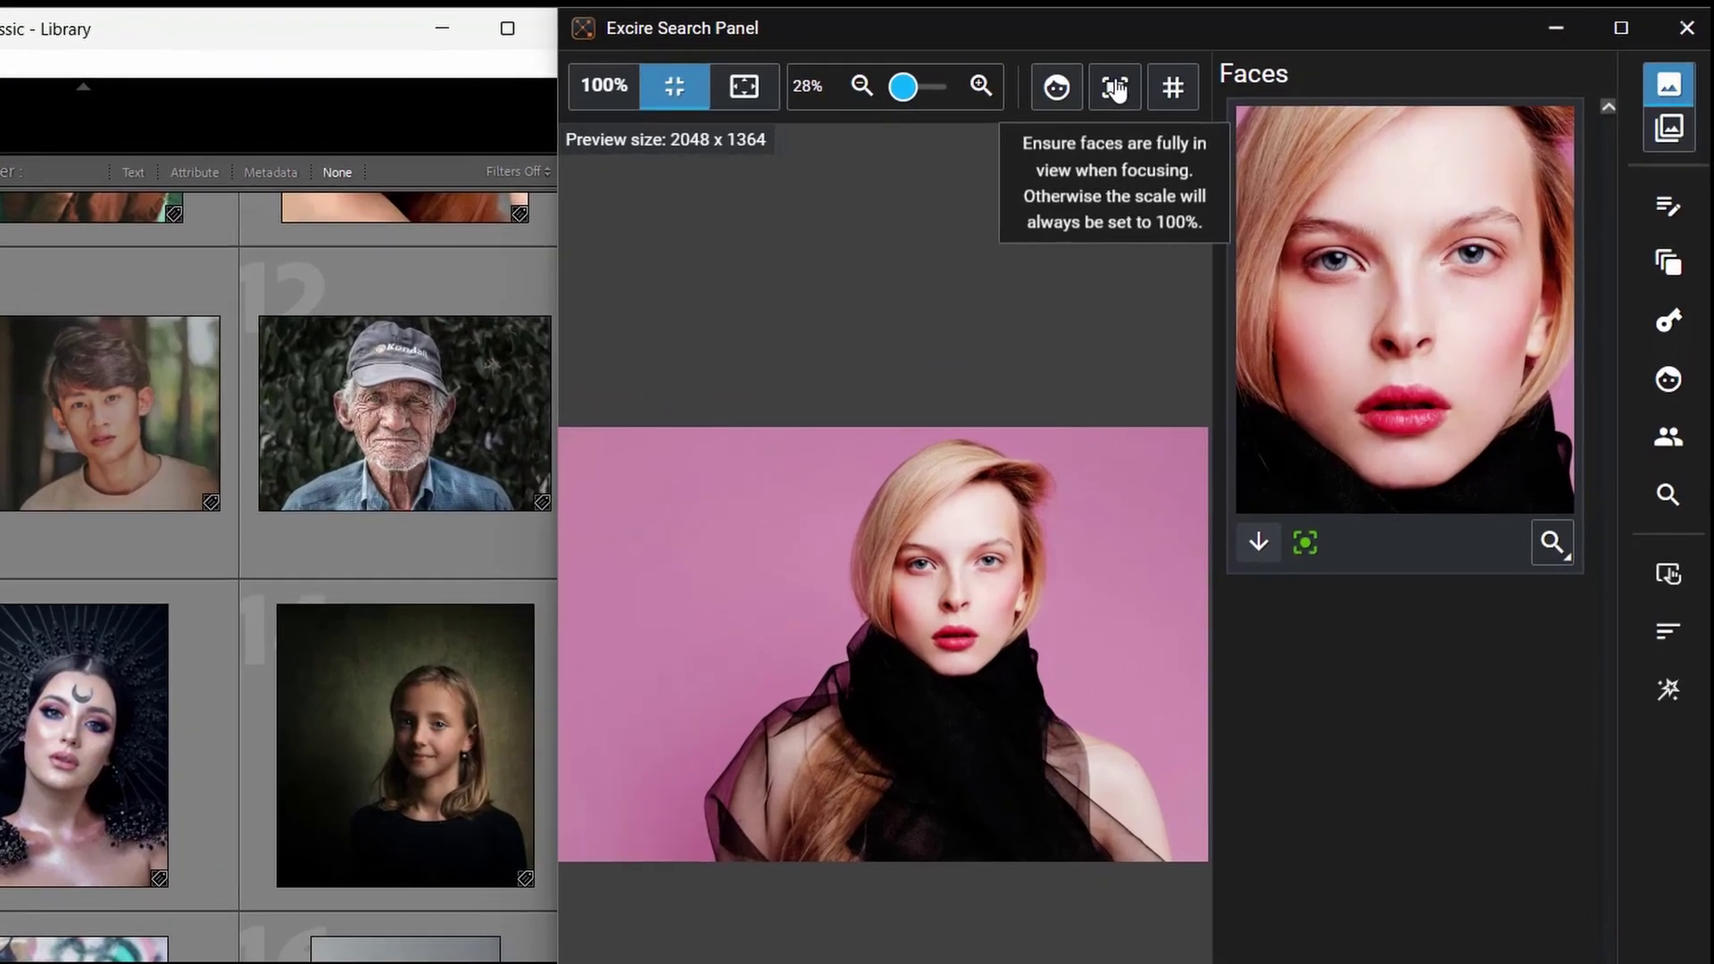
- Enable Focus faces, zoom to her face, fit the preview, and outline the face in green
click(1114, 87)
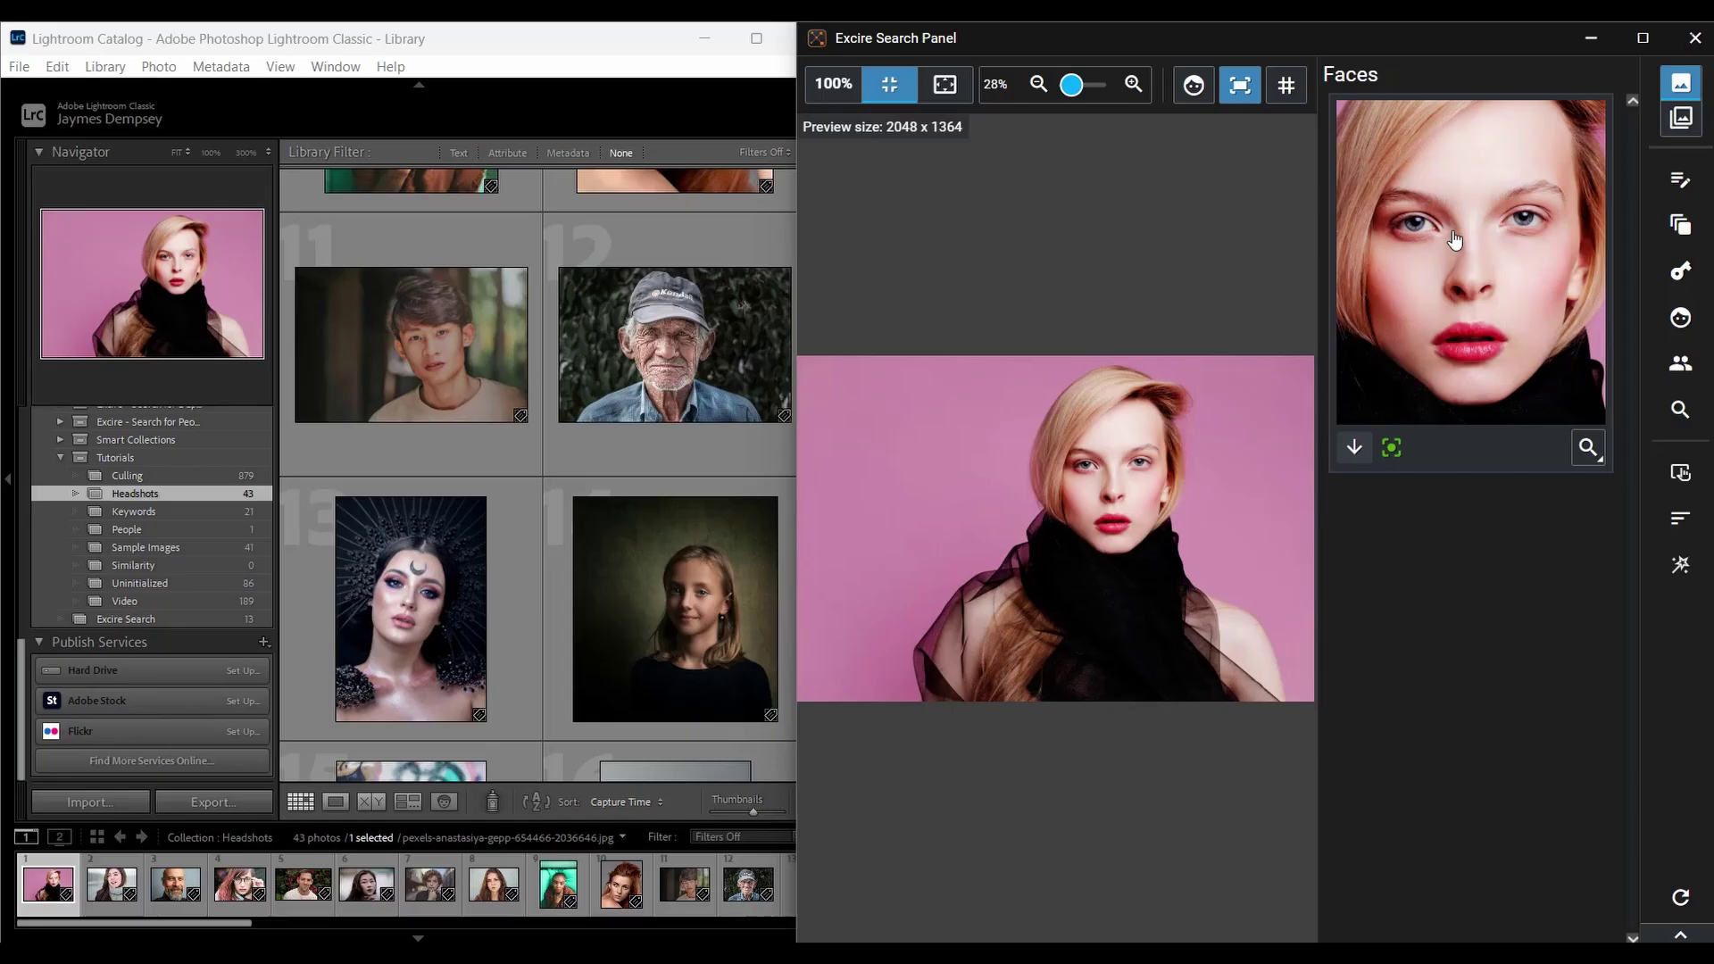
click(1455, 240)
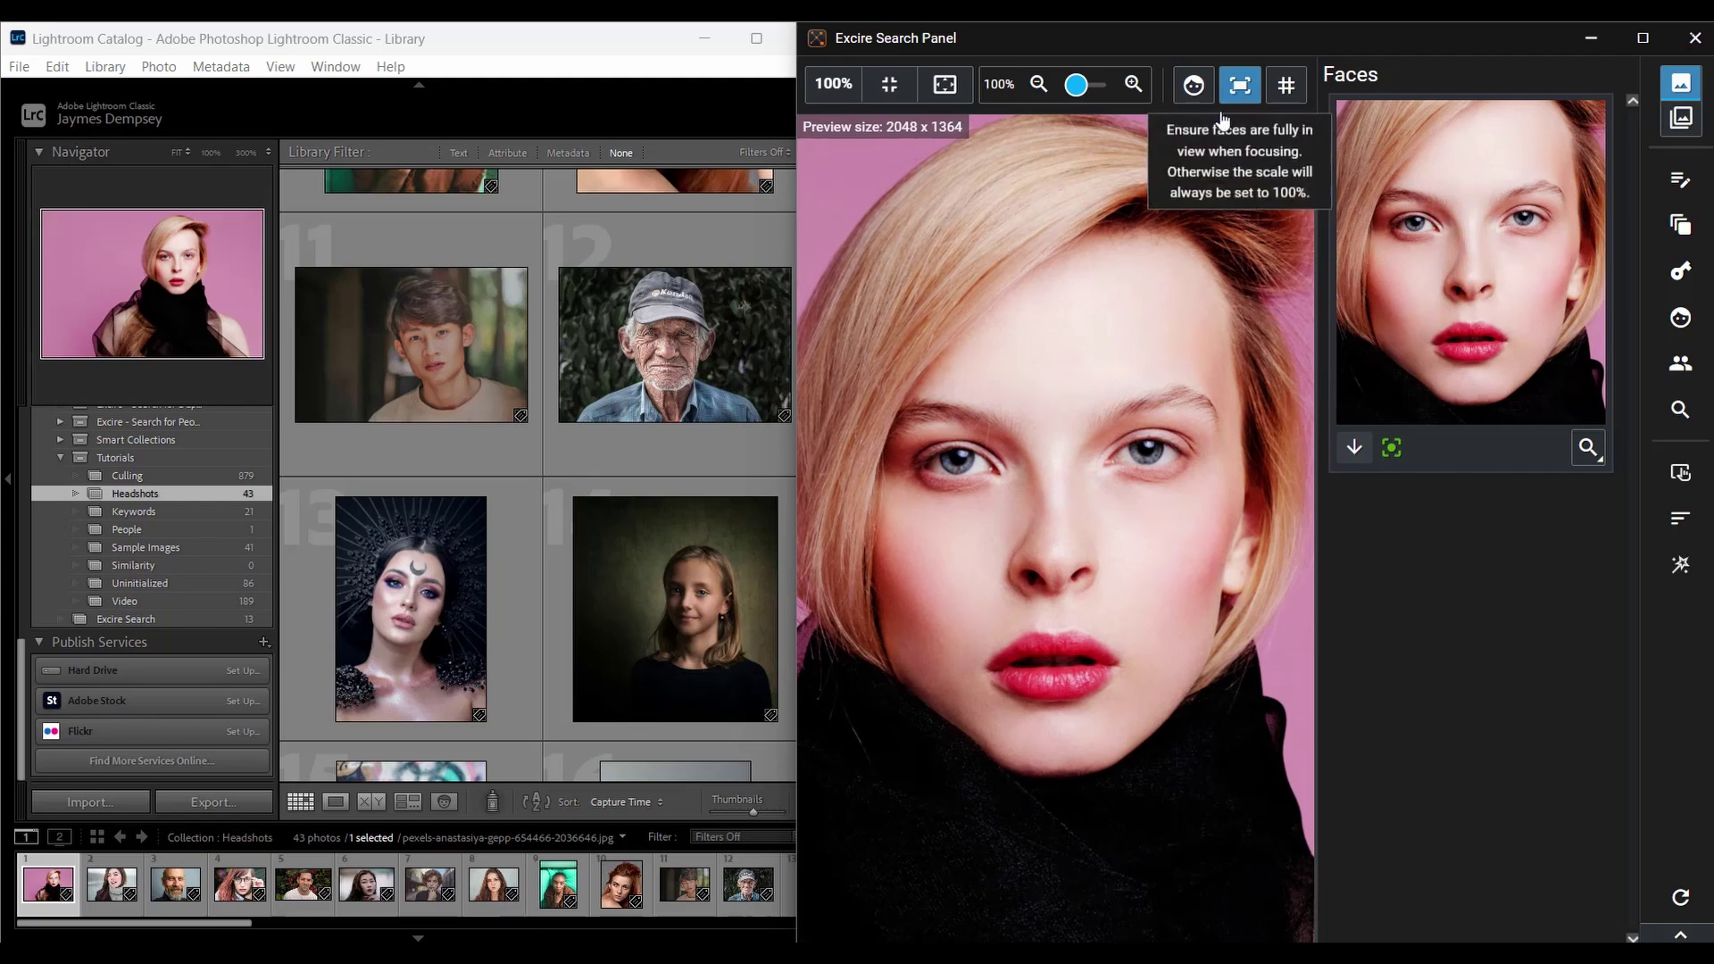
click(893, 89)
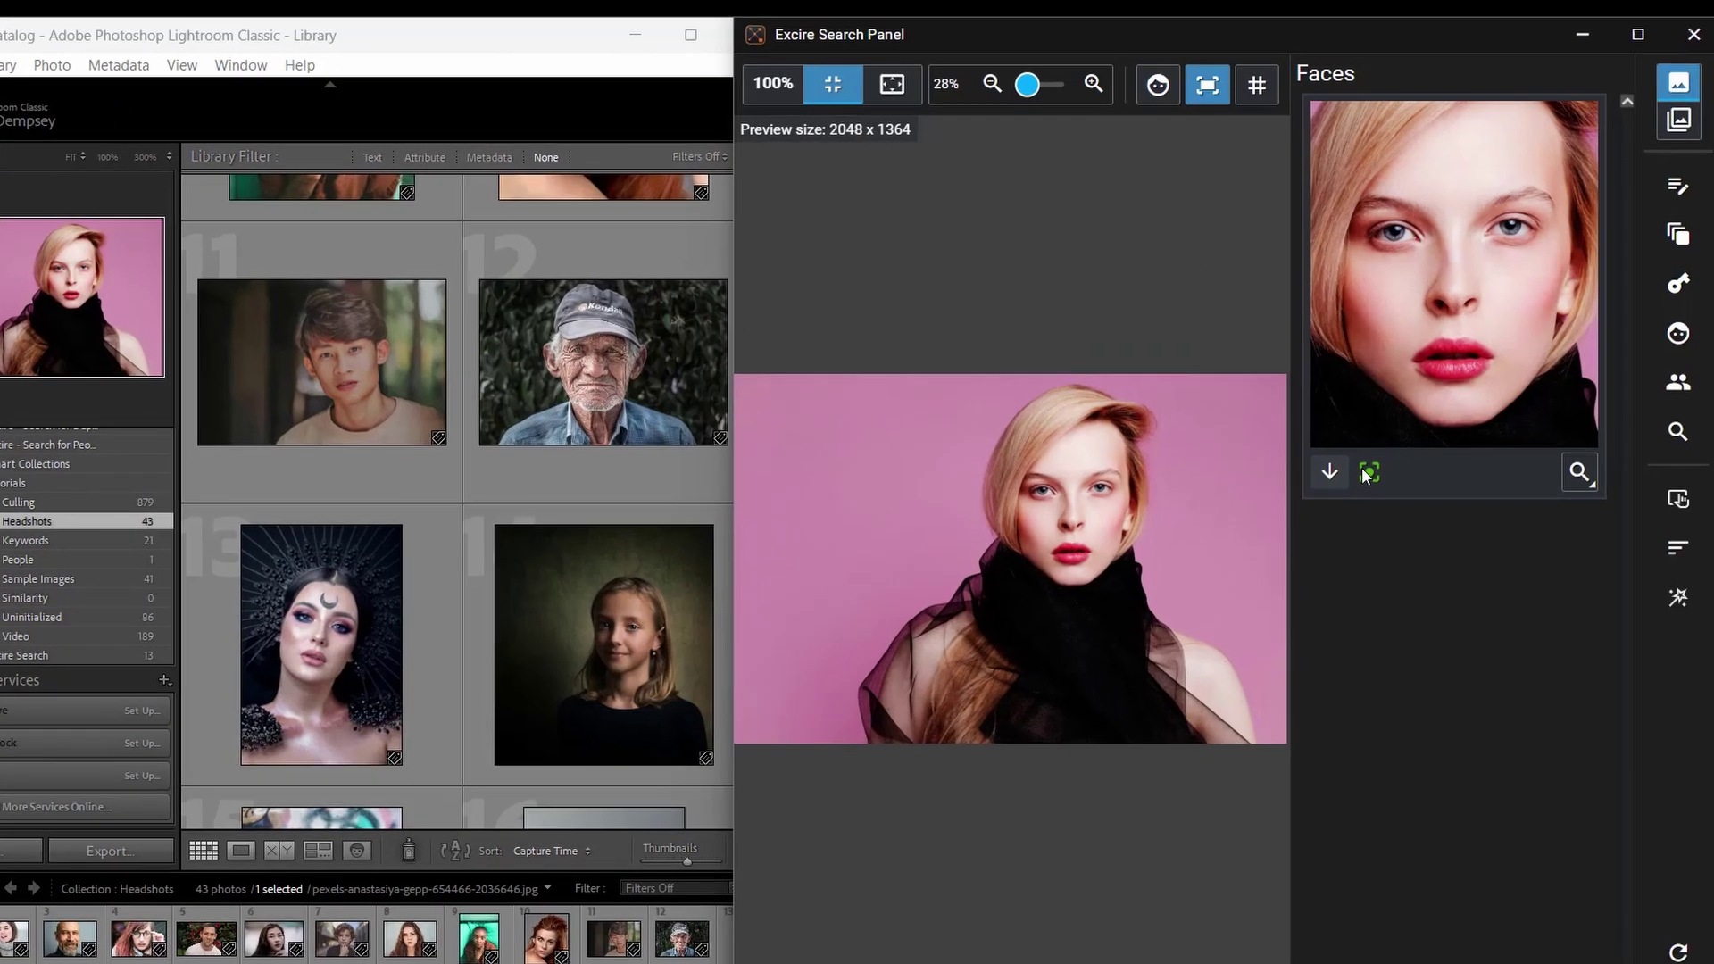
mouse_move(1366, 476)
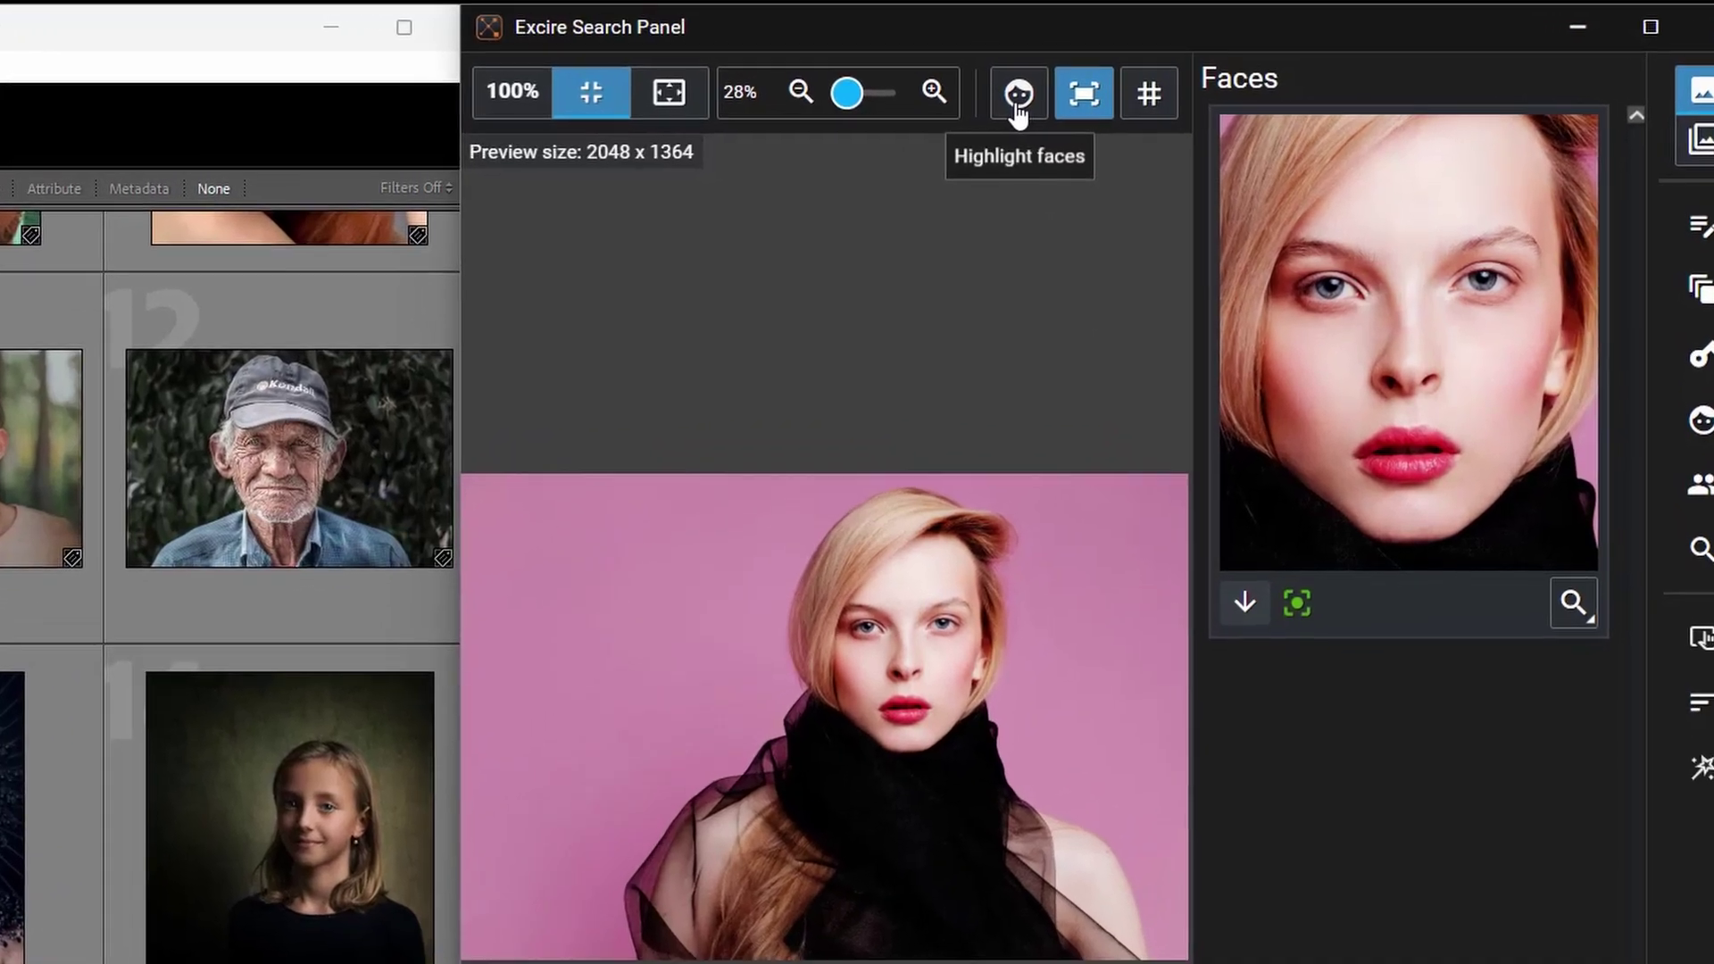
click(1018, 102)
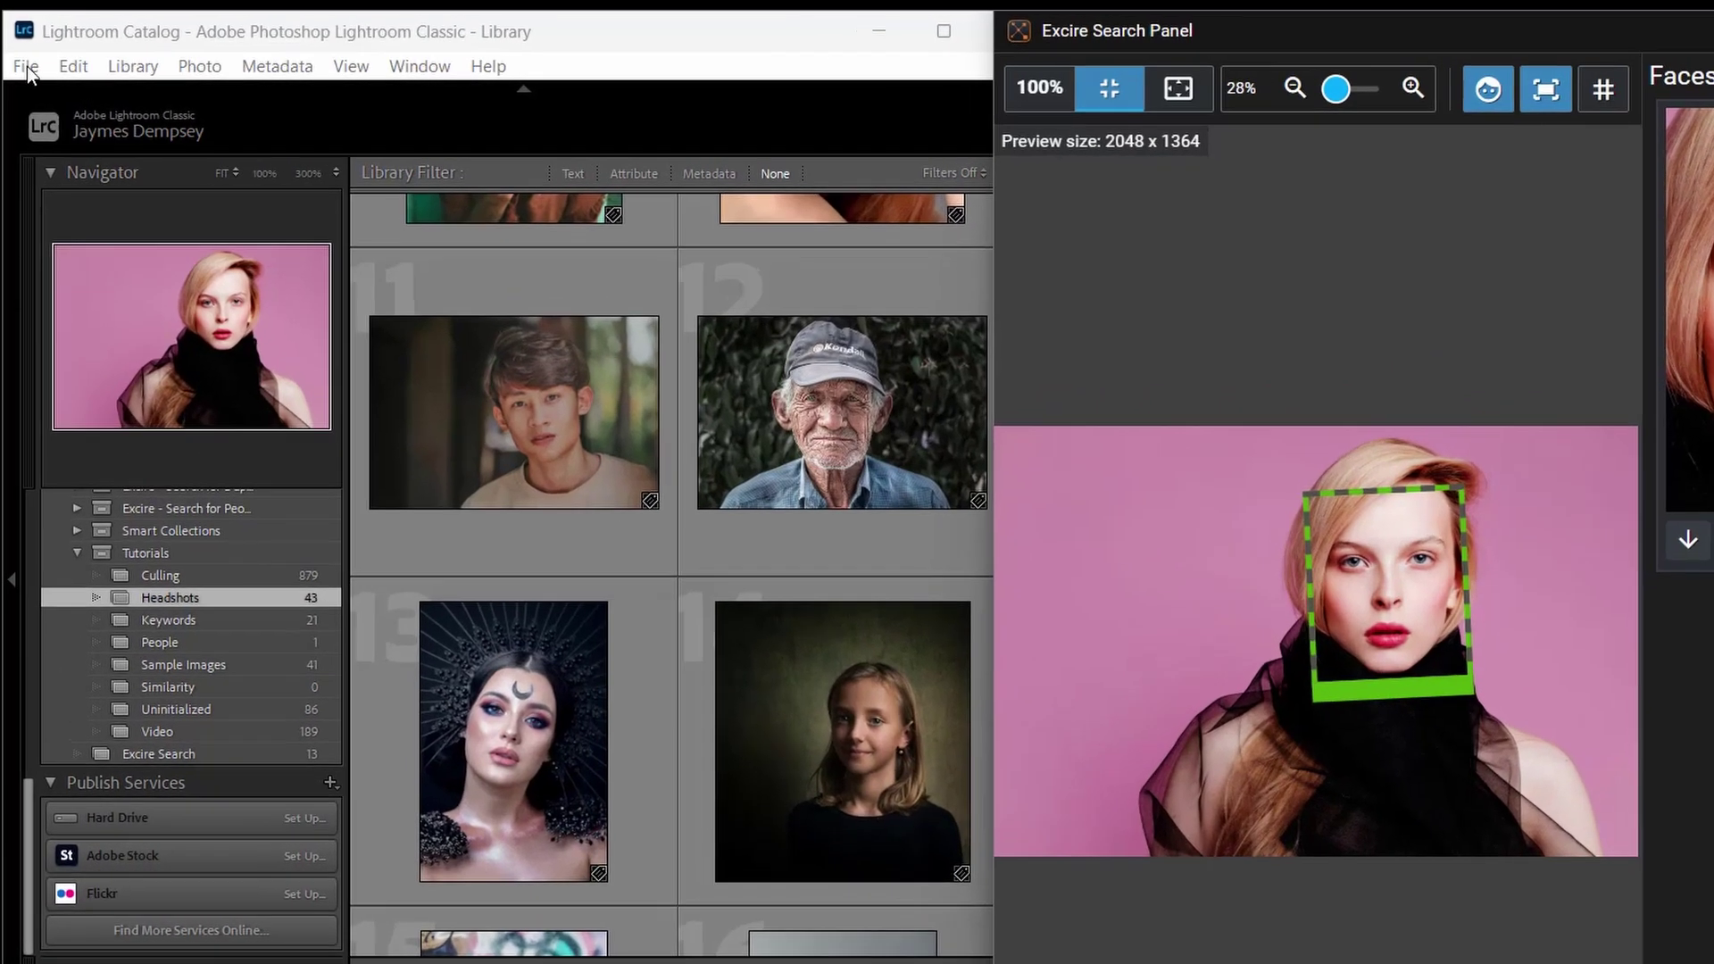
click(19, 67)
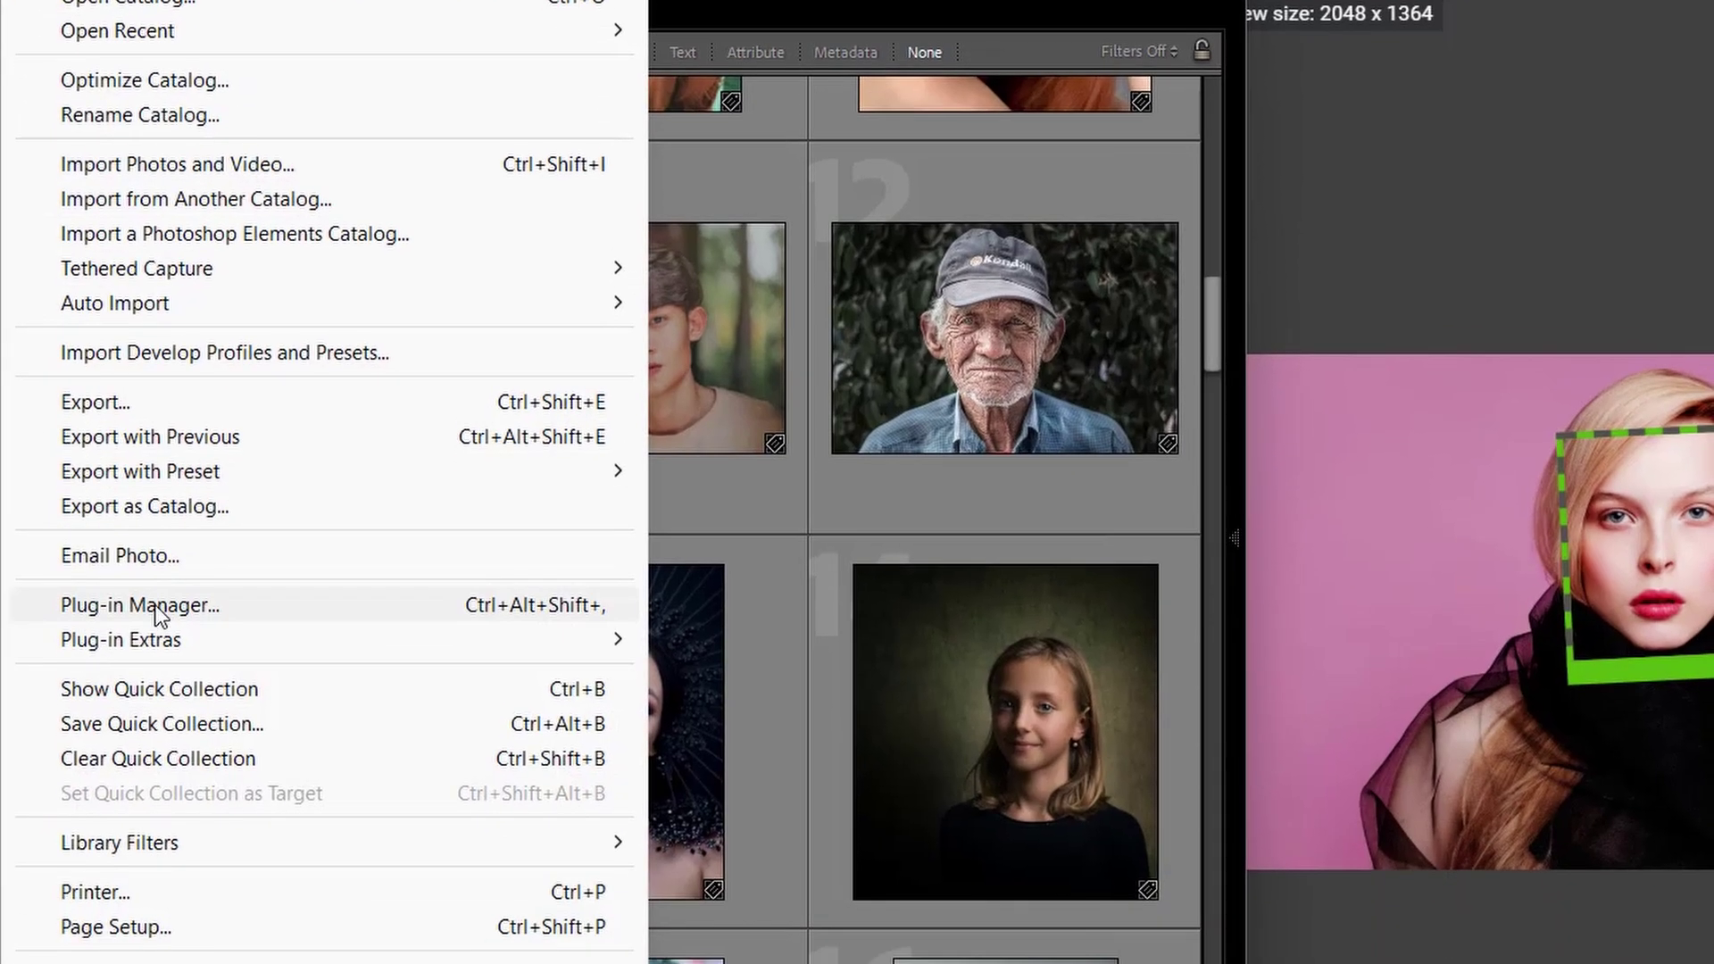
click(143, 747)
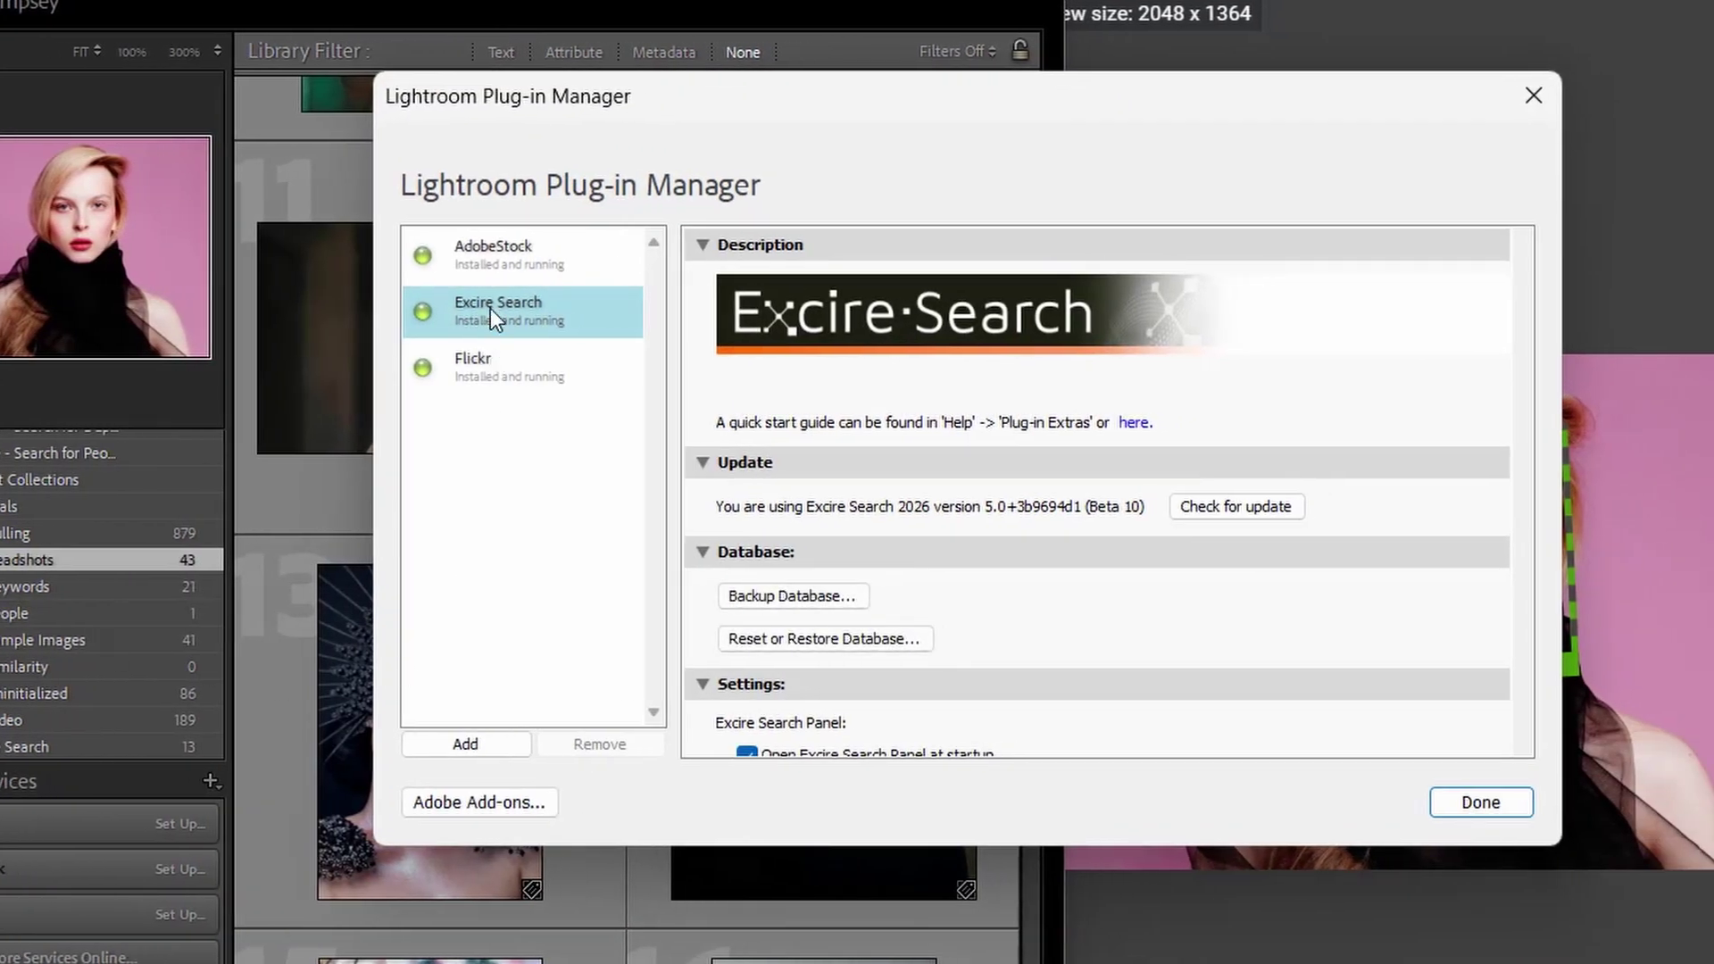
mouse_move(1523, 375)
drag(1523, 355, 1503, 432)
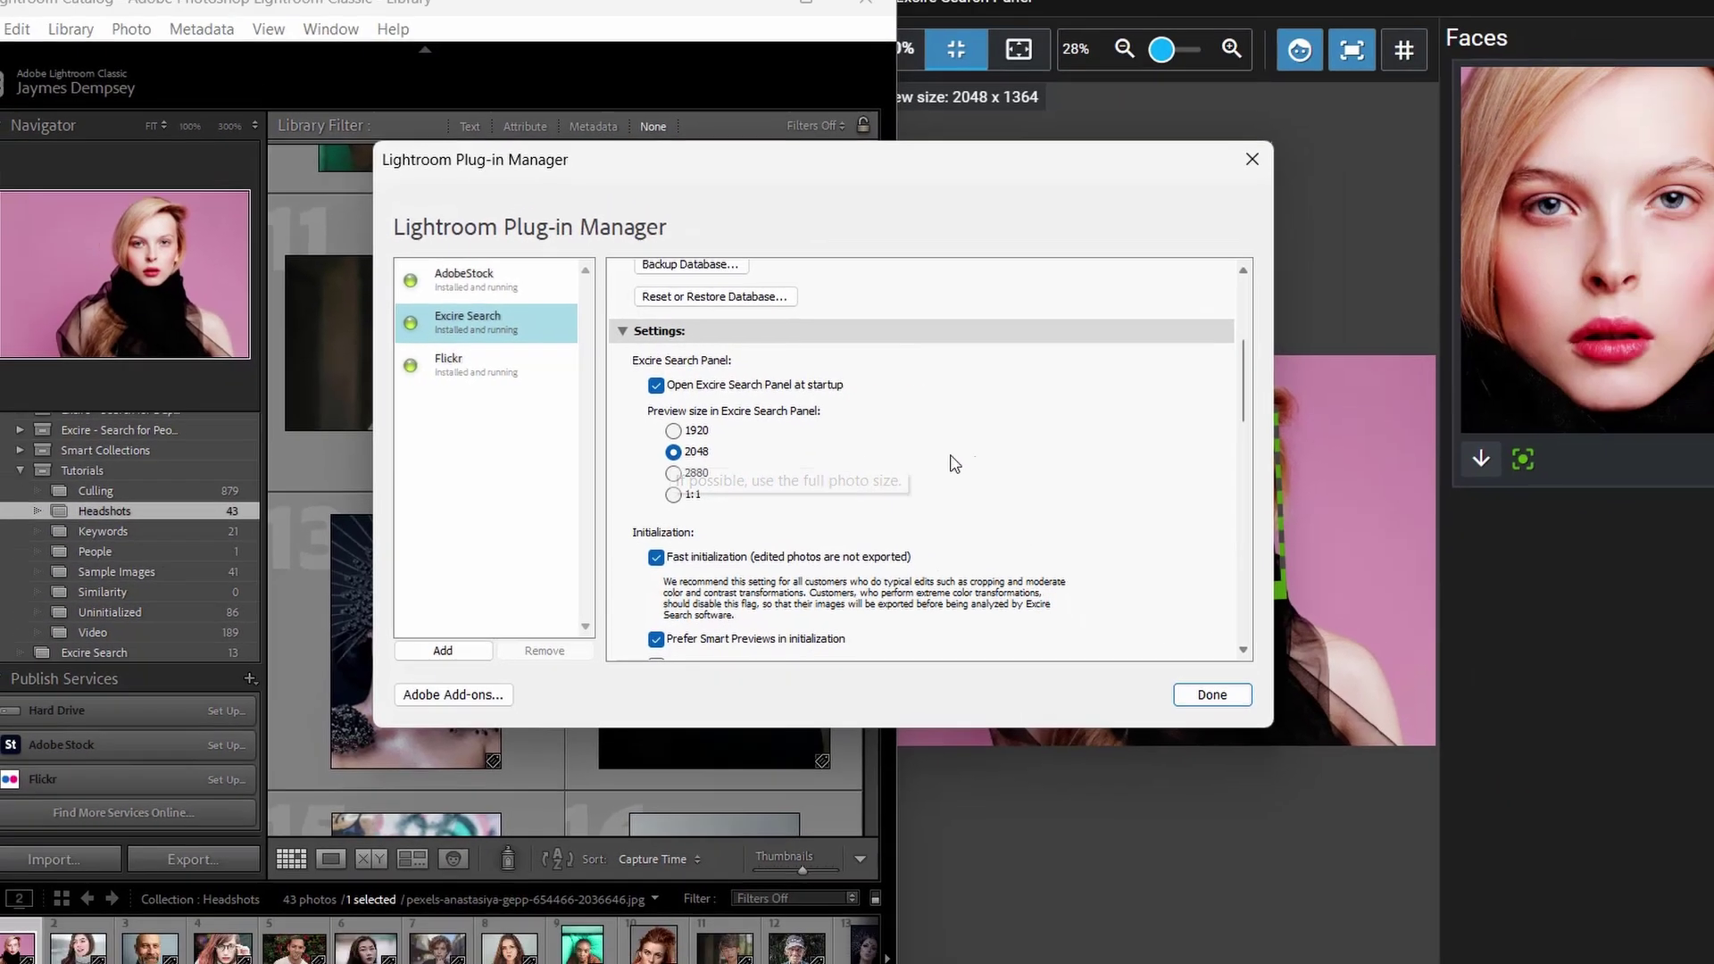
key(Return)
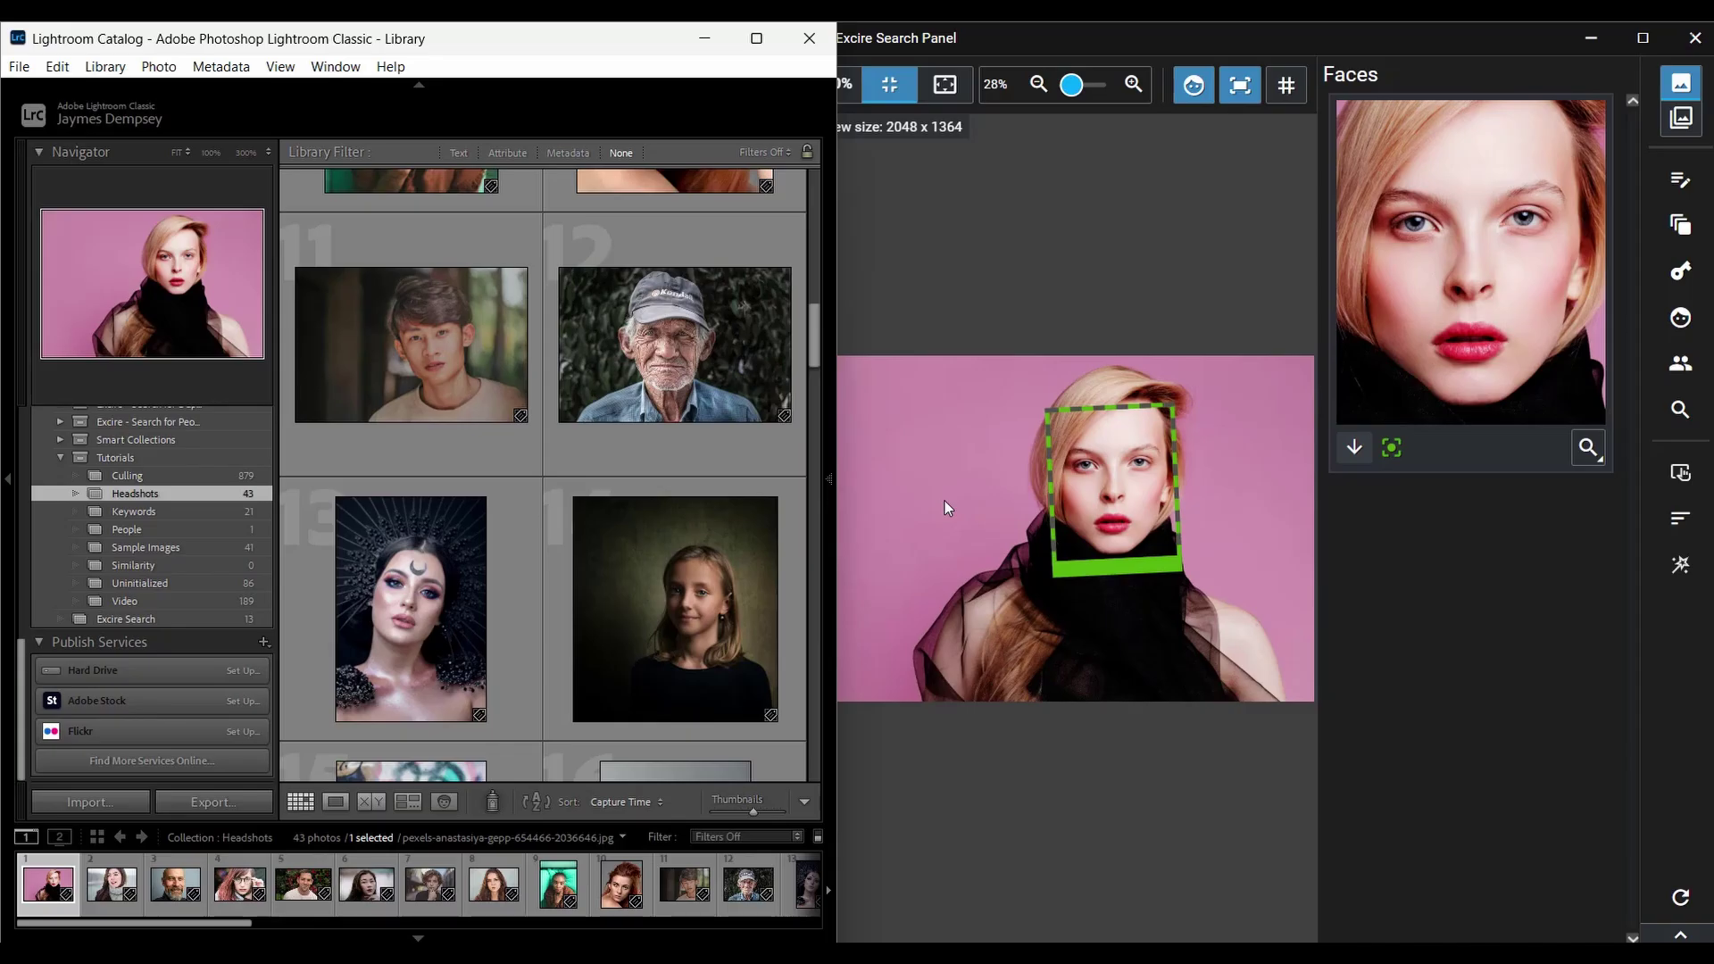
click(138, 475)
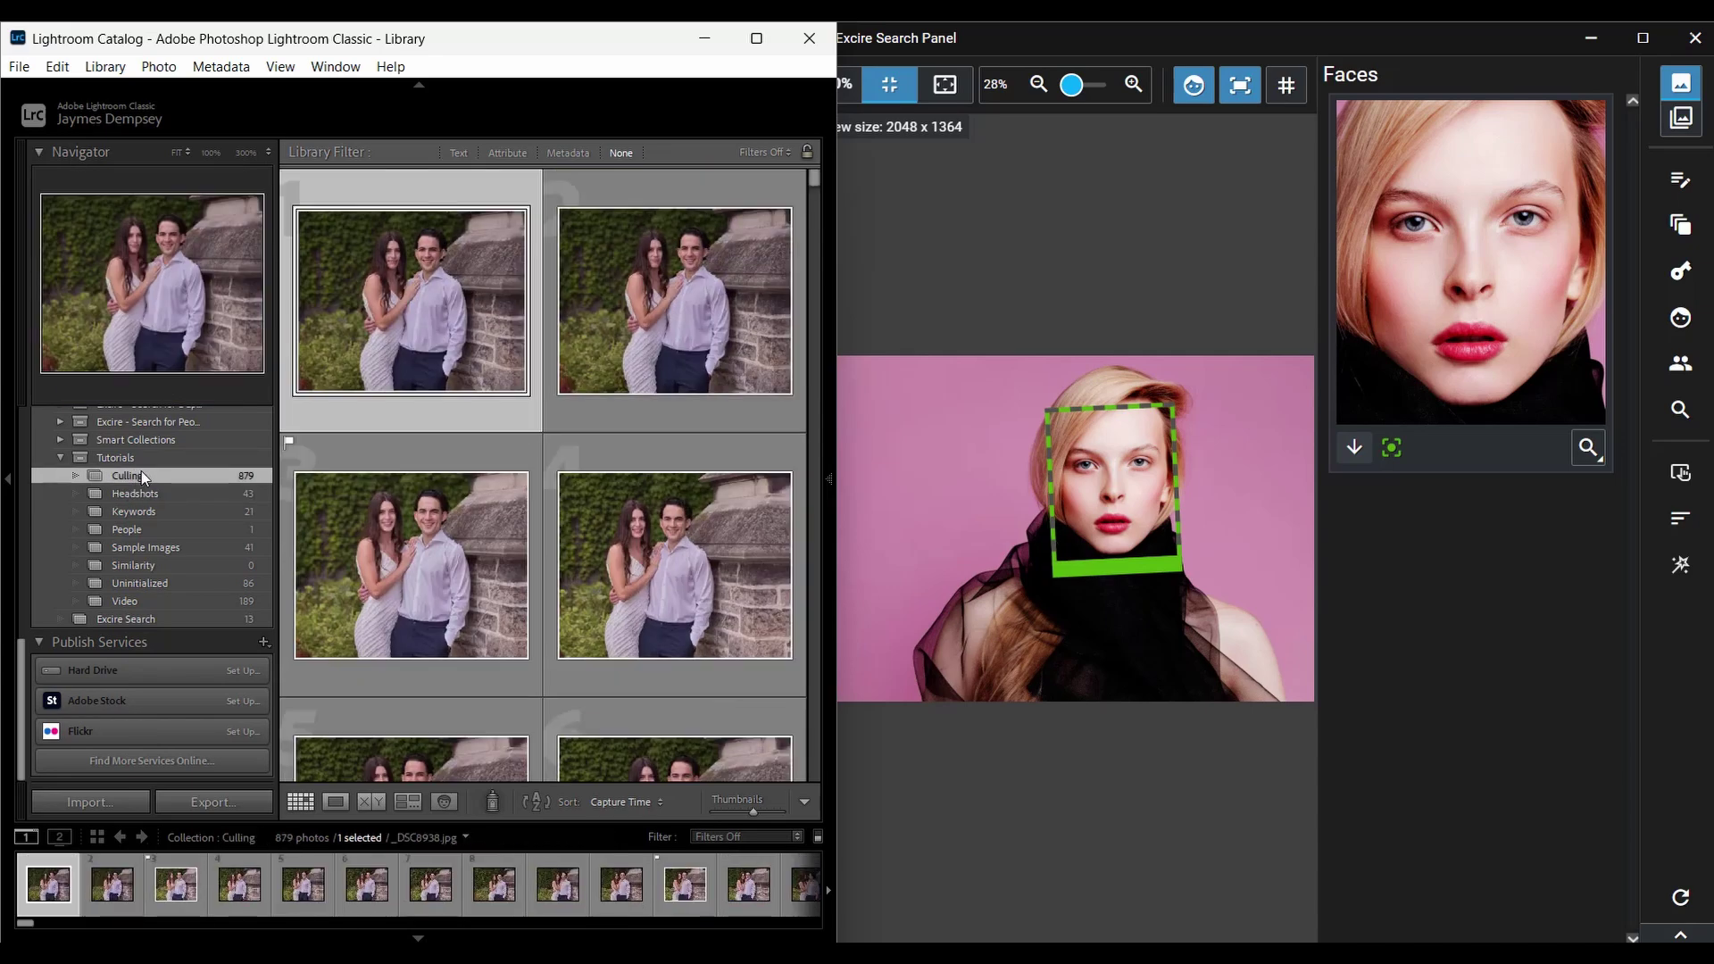
- Scroll through the Culling collection's 879 couple photos in the Library grid
scroll(479, 572, down, 10)
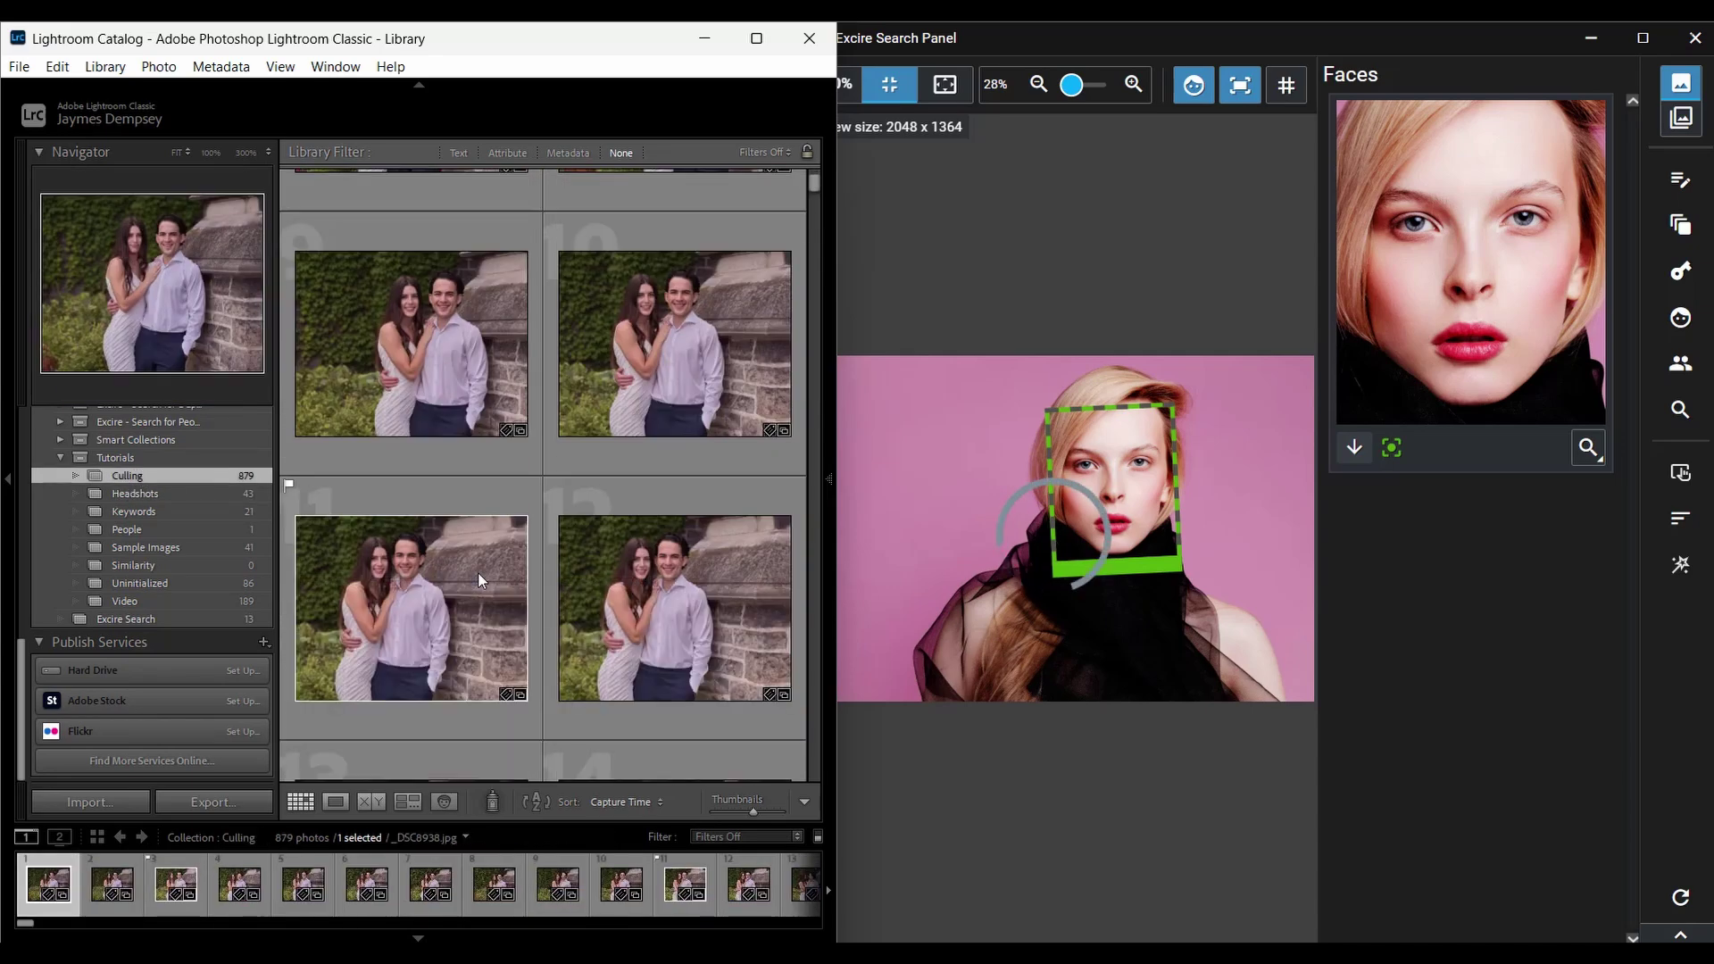
scroll(479, 584, down, 12)
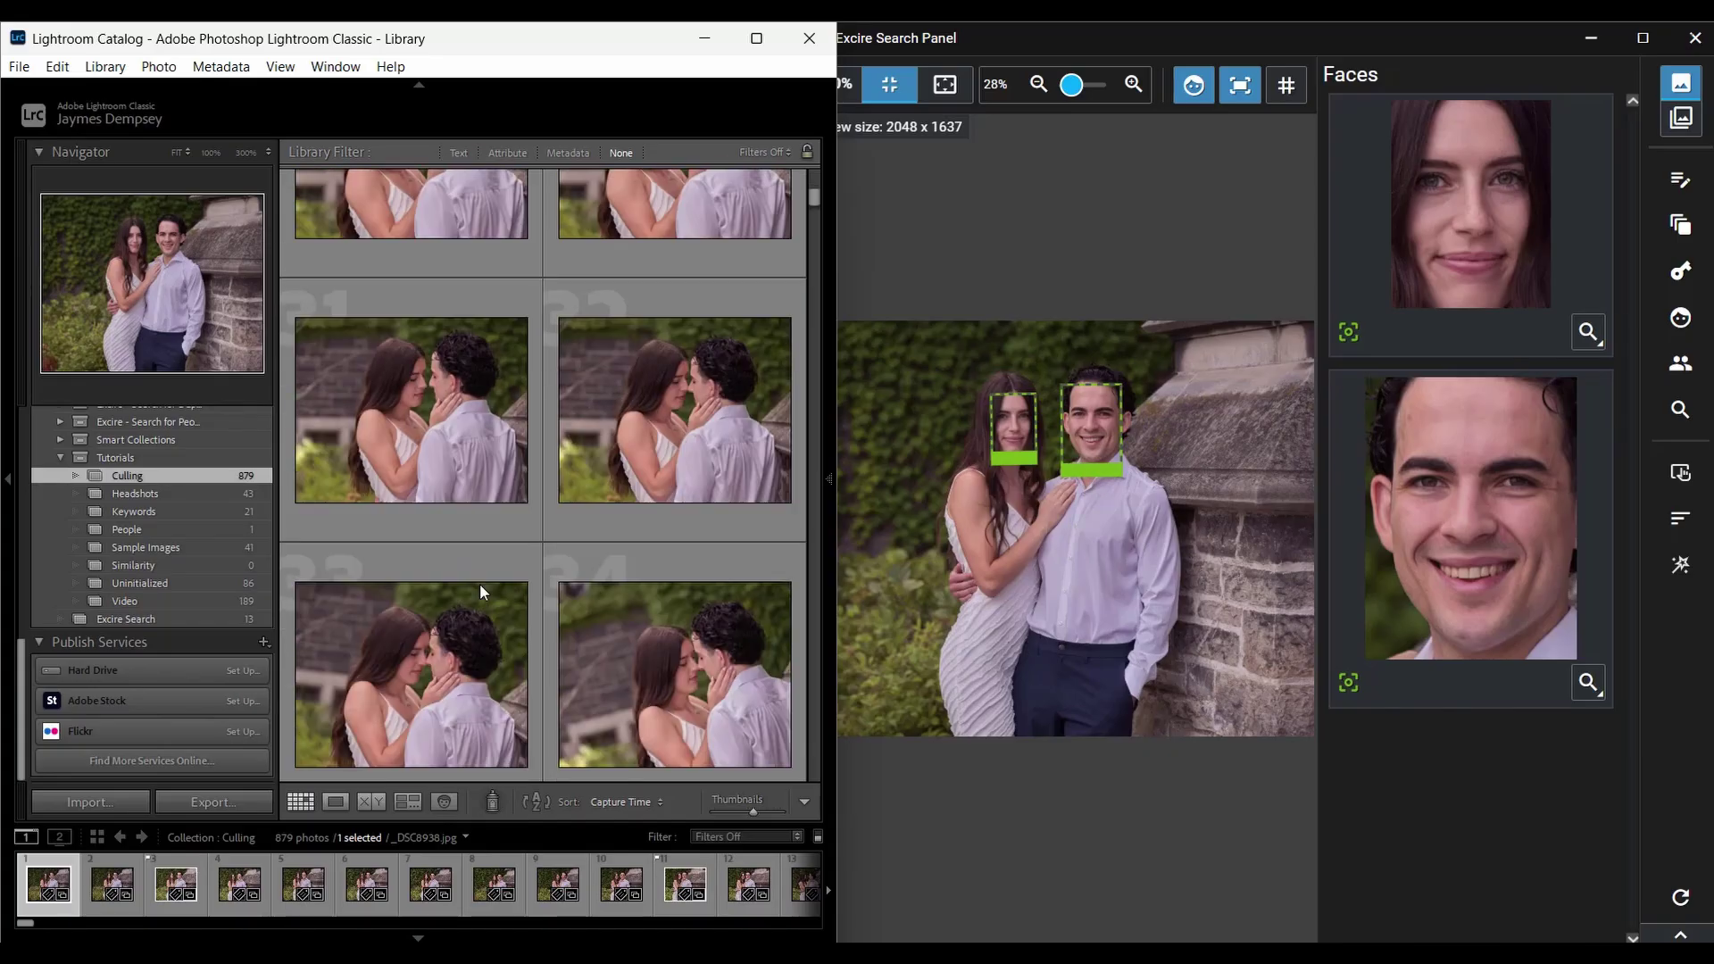
scroll(479, 584, down, 5)
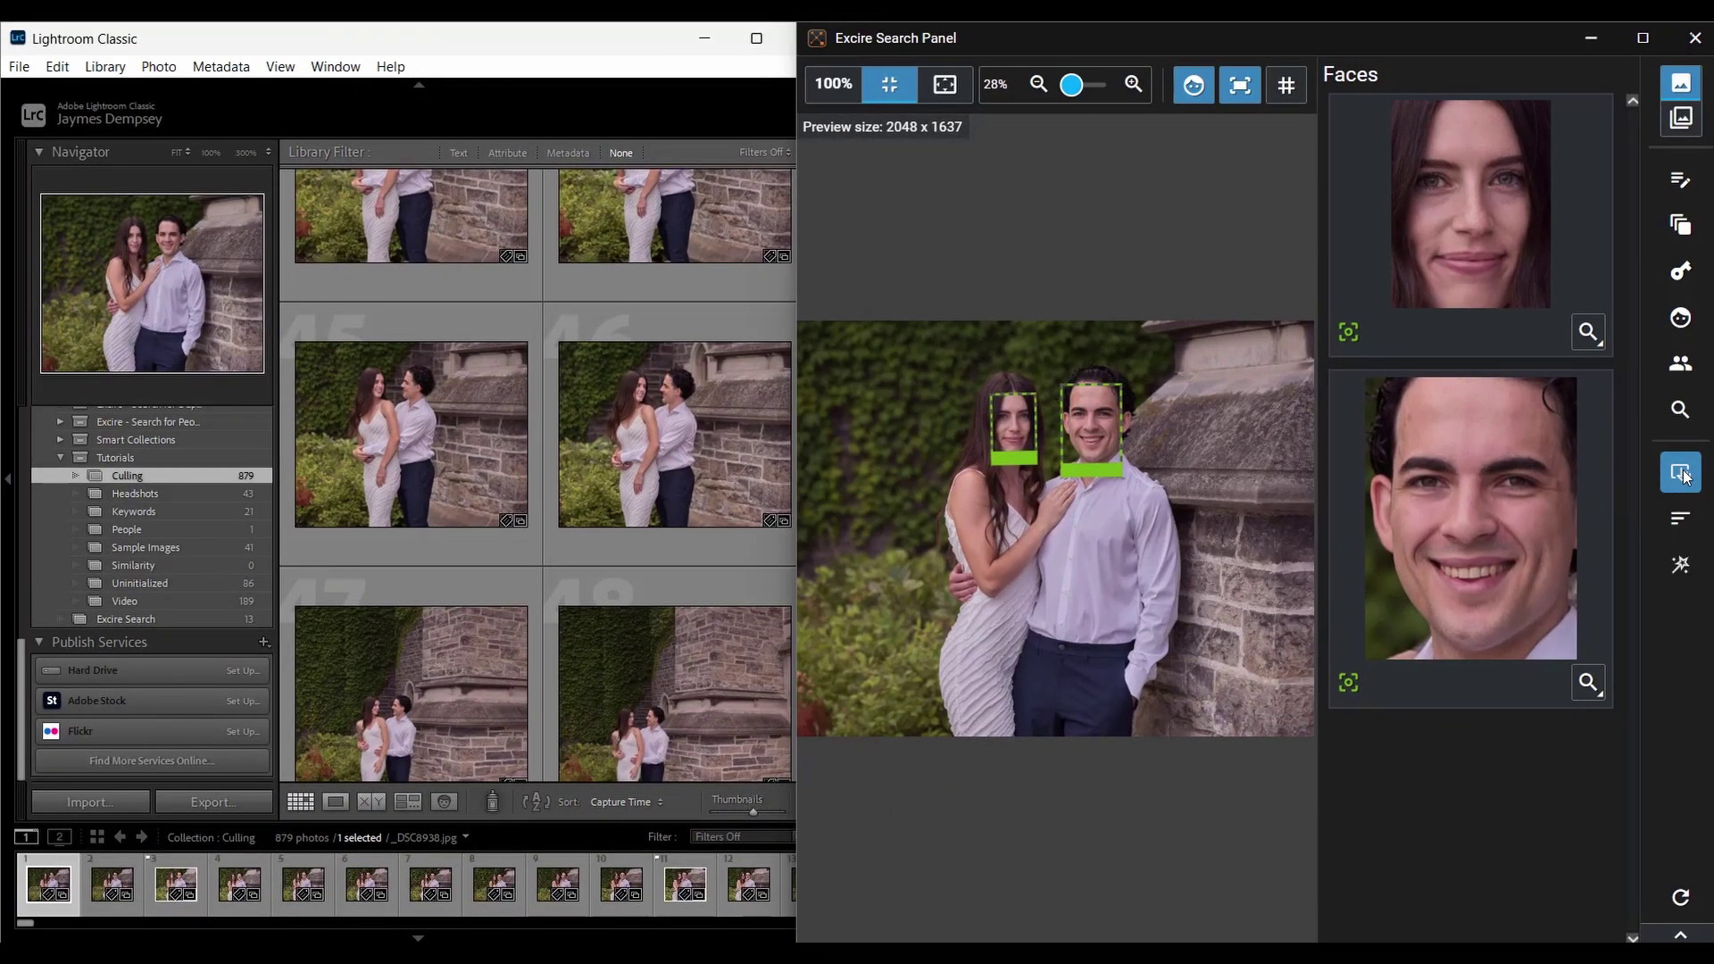
- Start a culling project grouped by quarter-hour intervals, with grouping into sequences turned off
click(1677, 598)
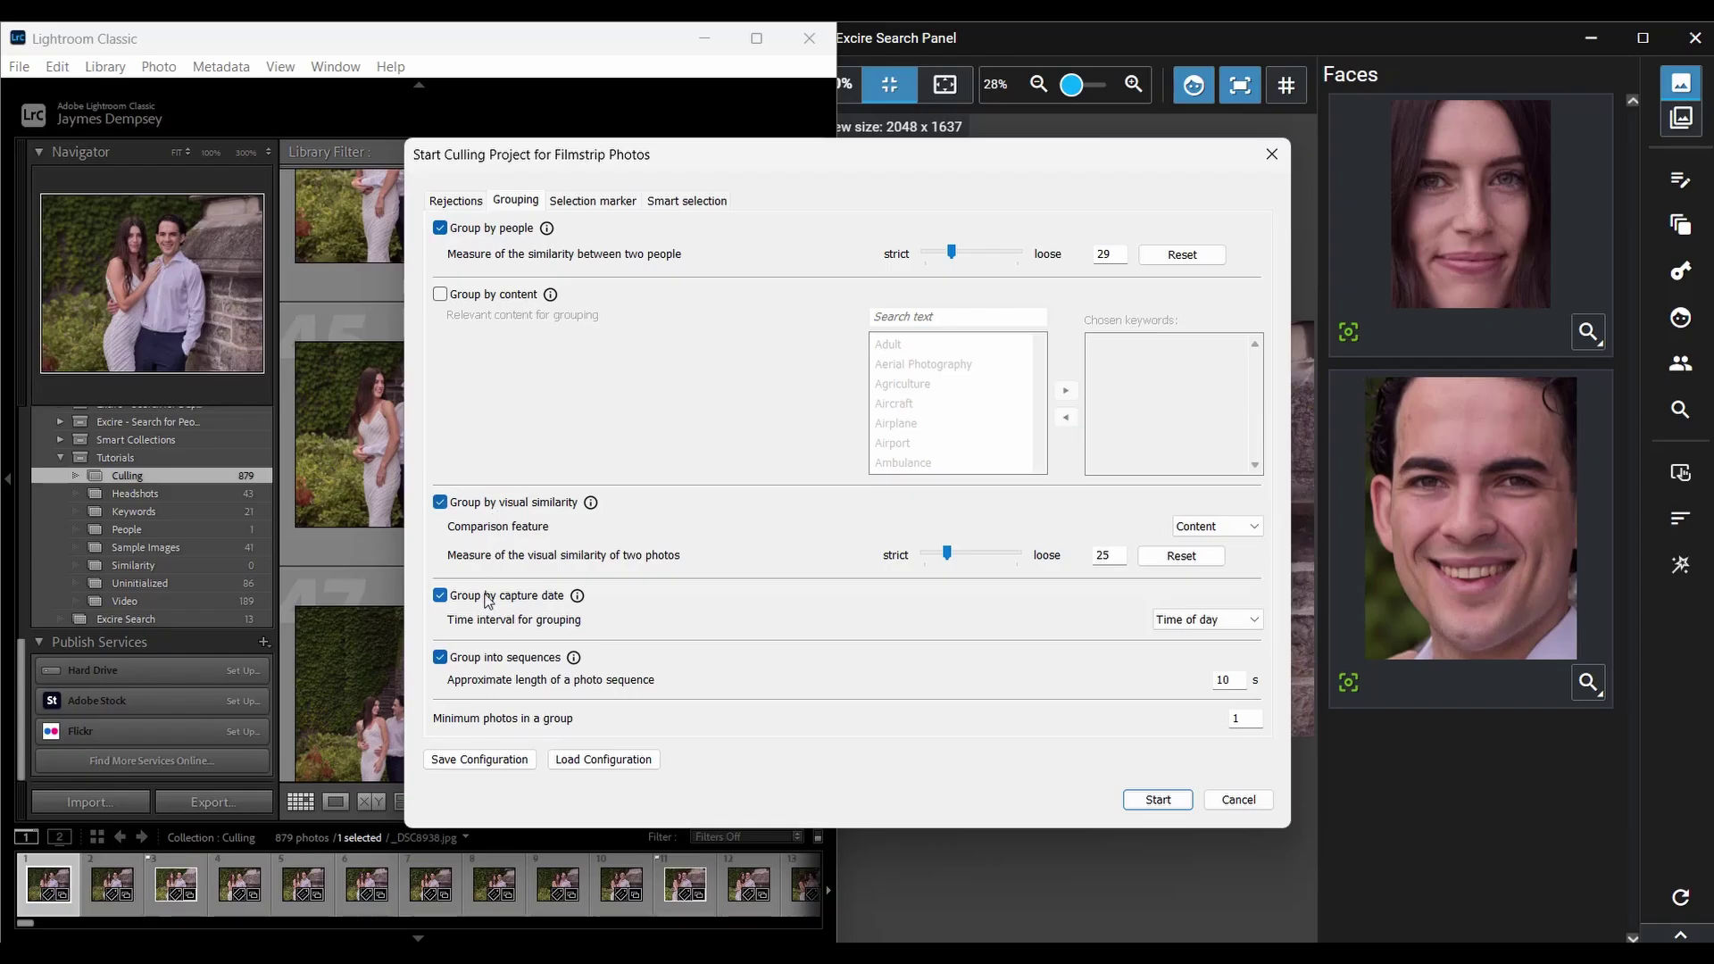
click(1163, 621)
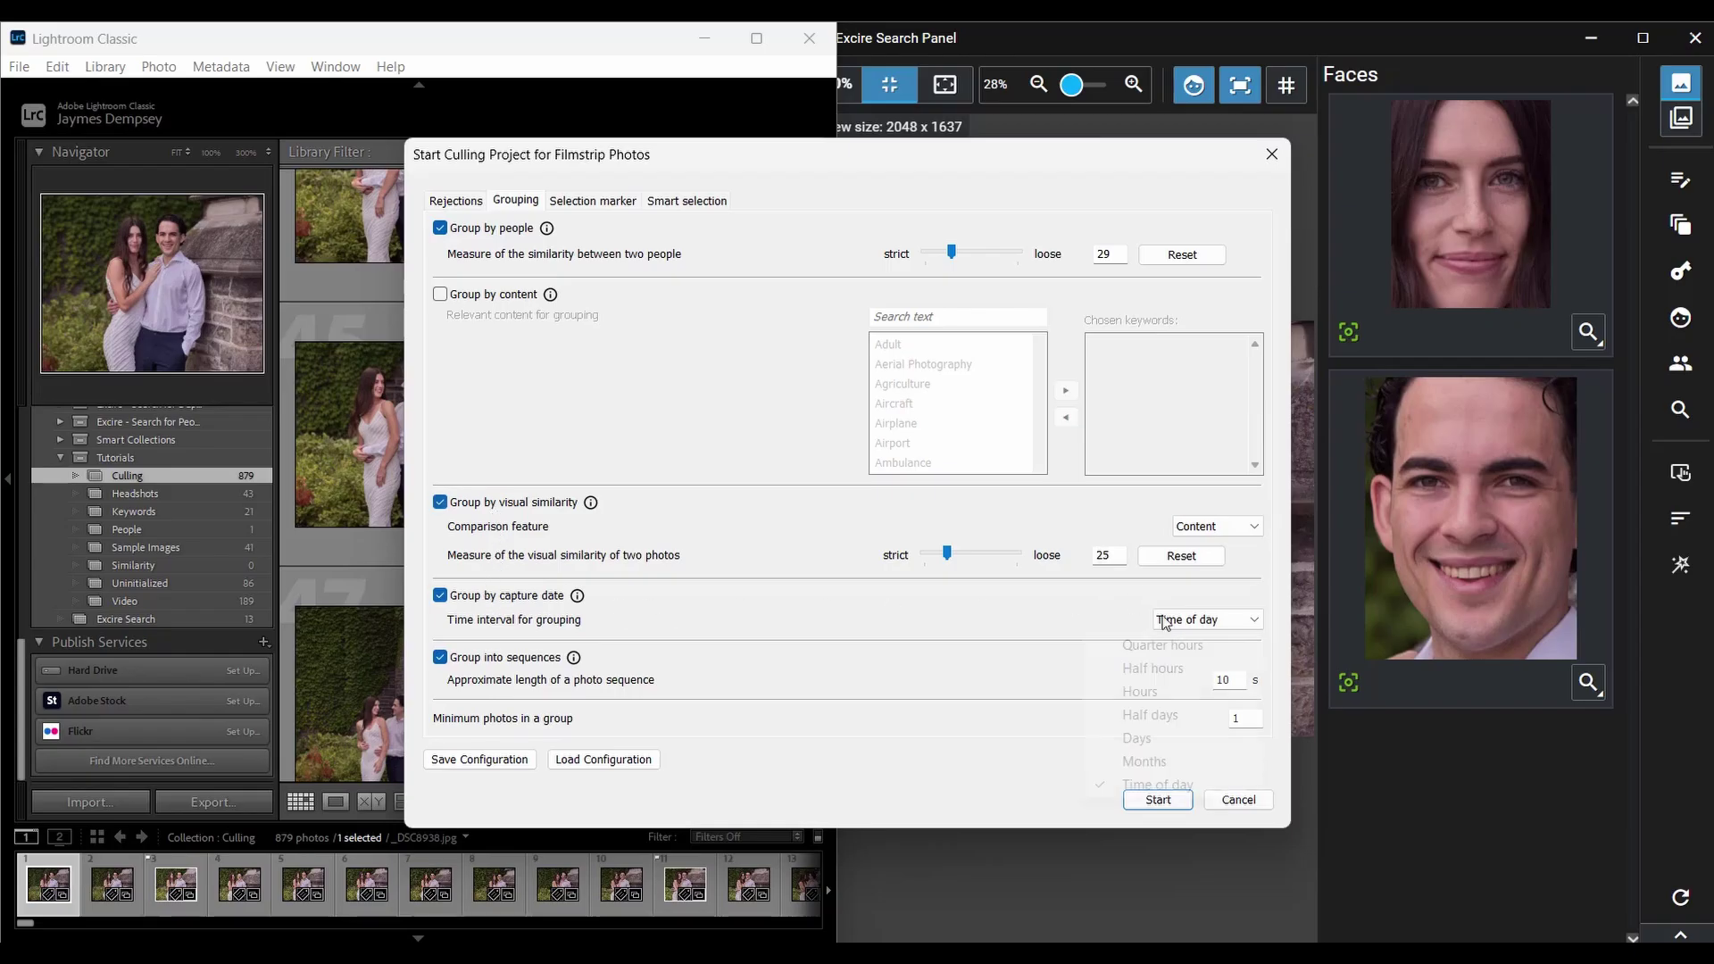
click(1159, 655)
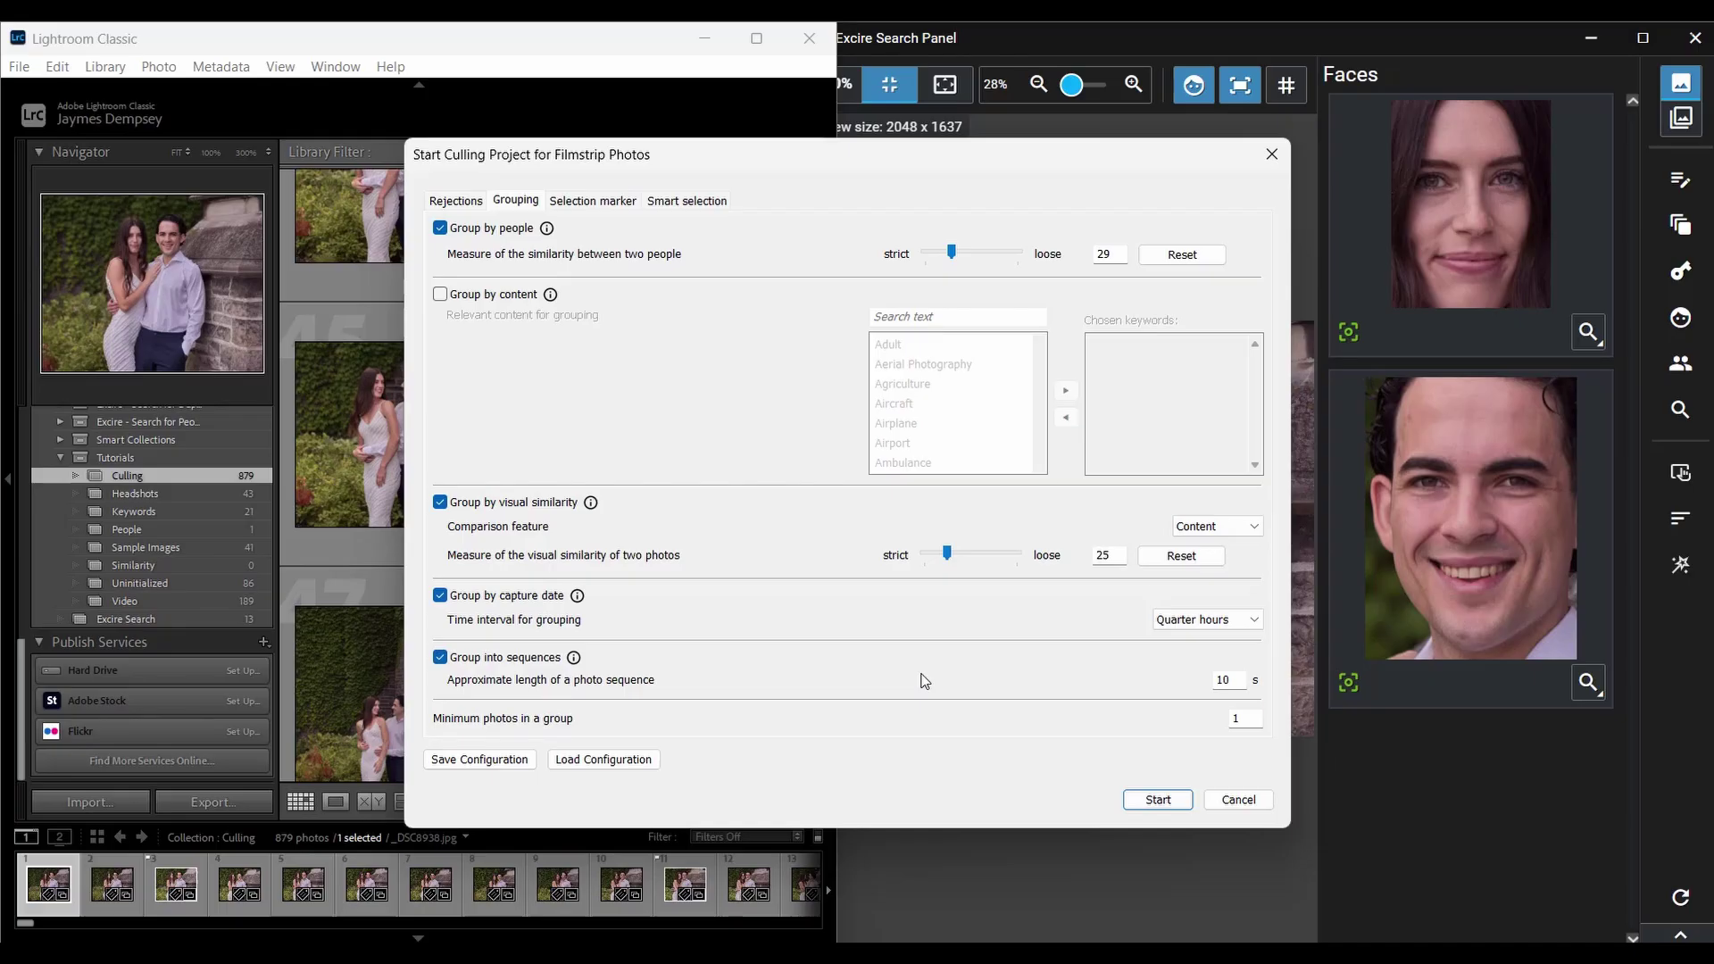
click(440, 657)
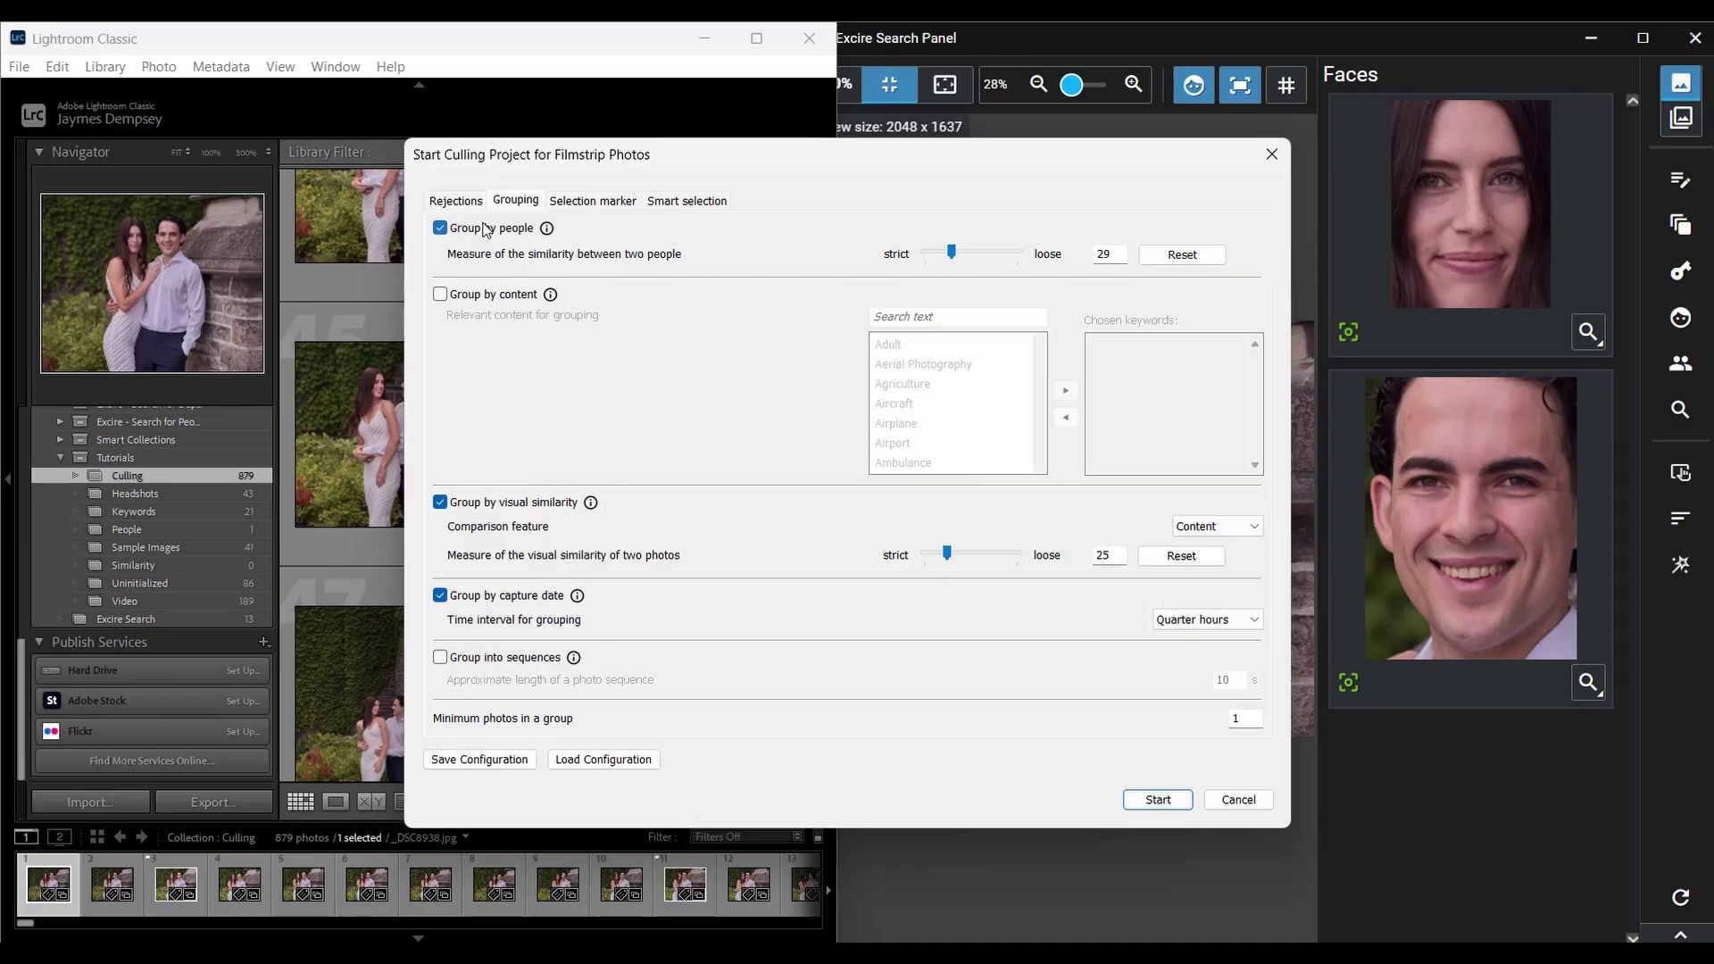
click(1147, 800)
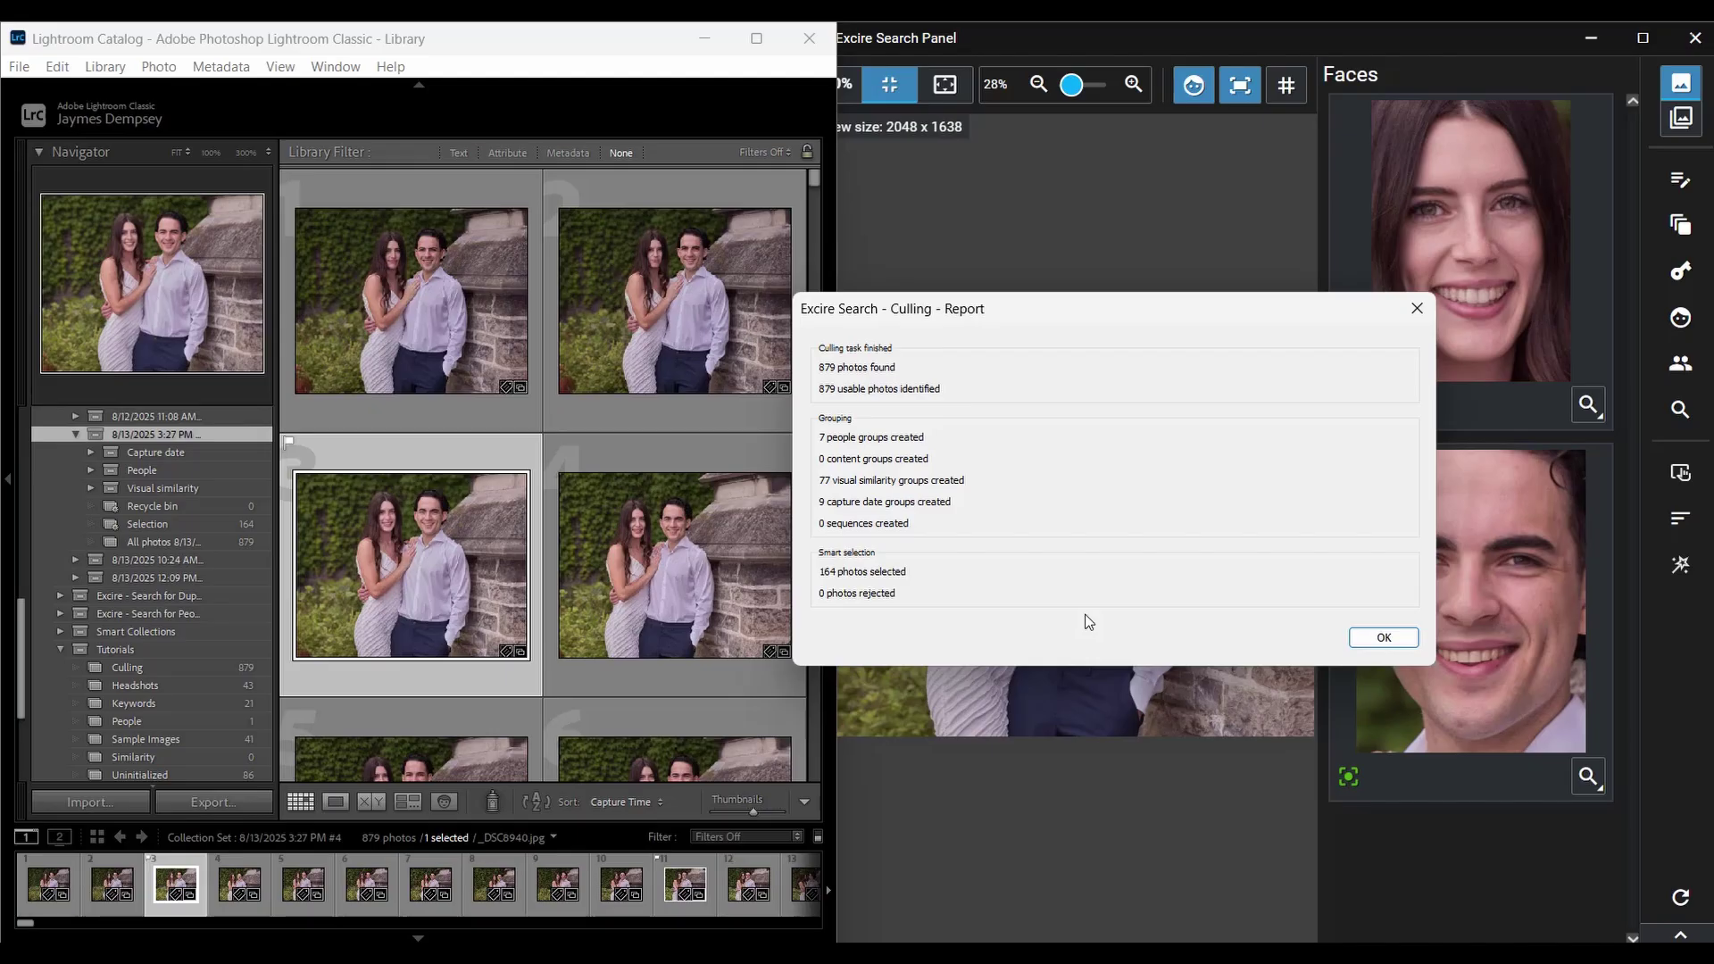
- Dismiss the culling report and show the project's Visual similarity collection set
click(1367, 639)
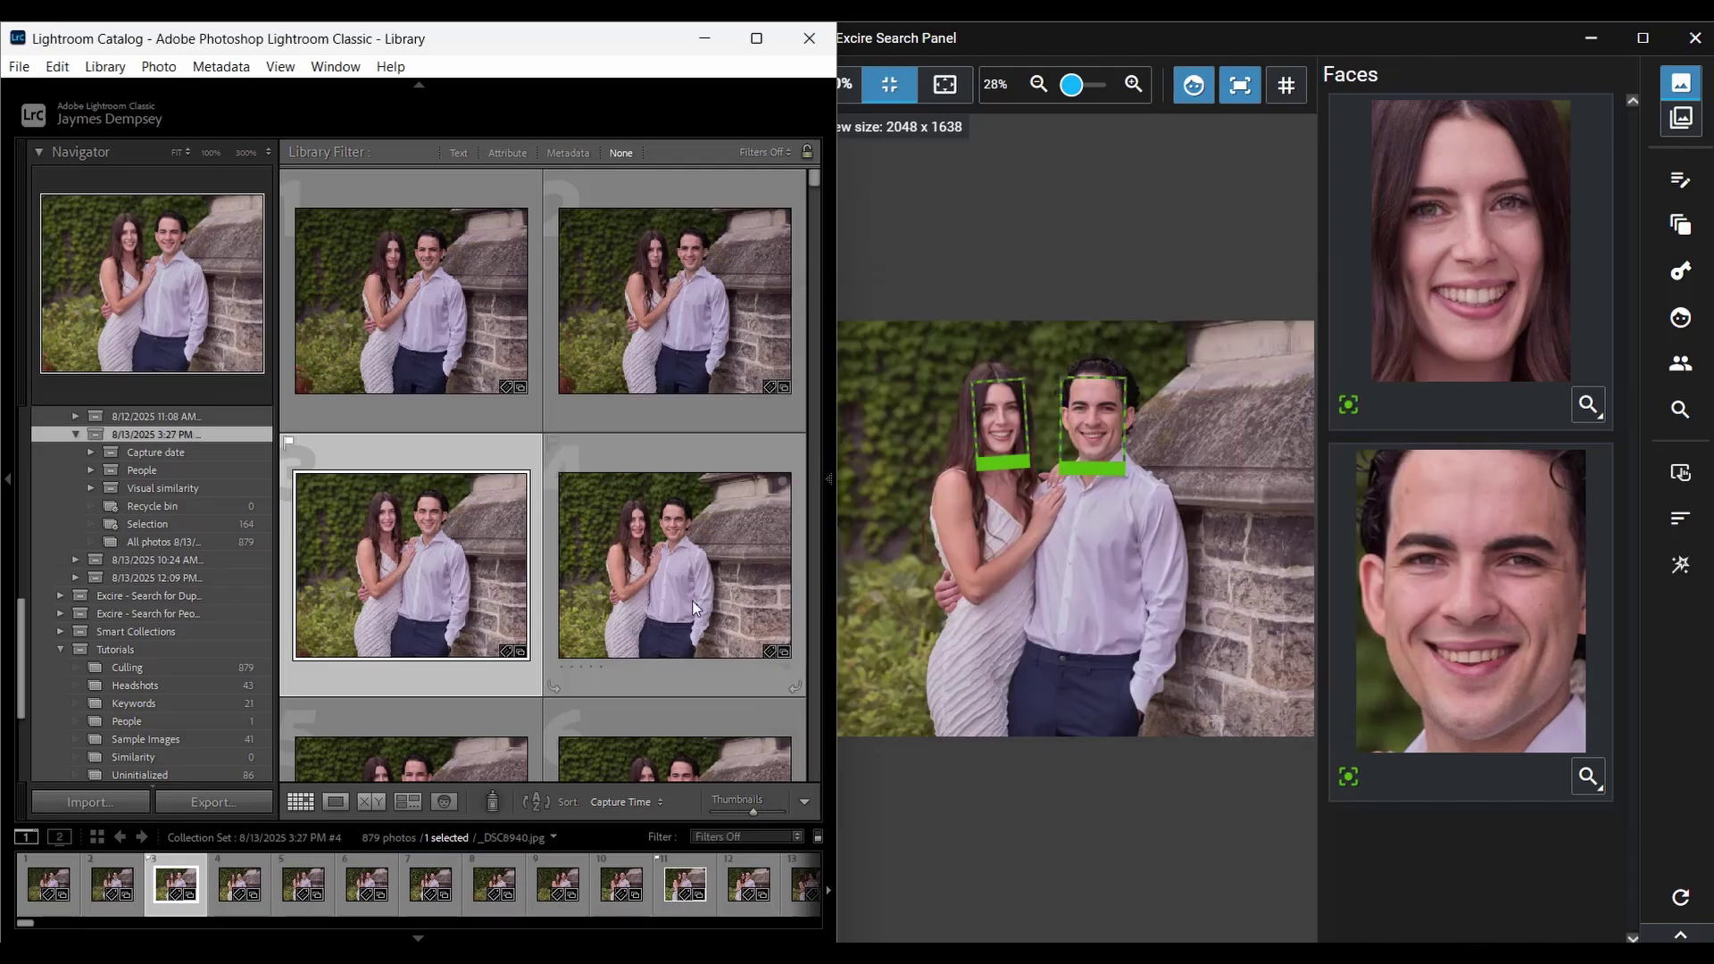
scroll(141, 521, up, 2)
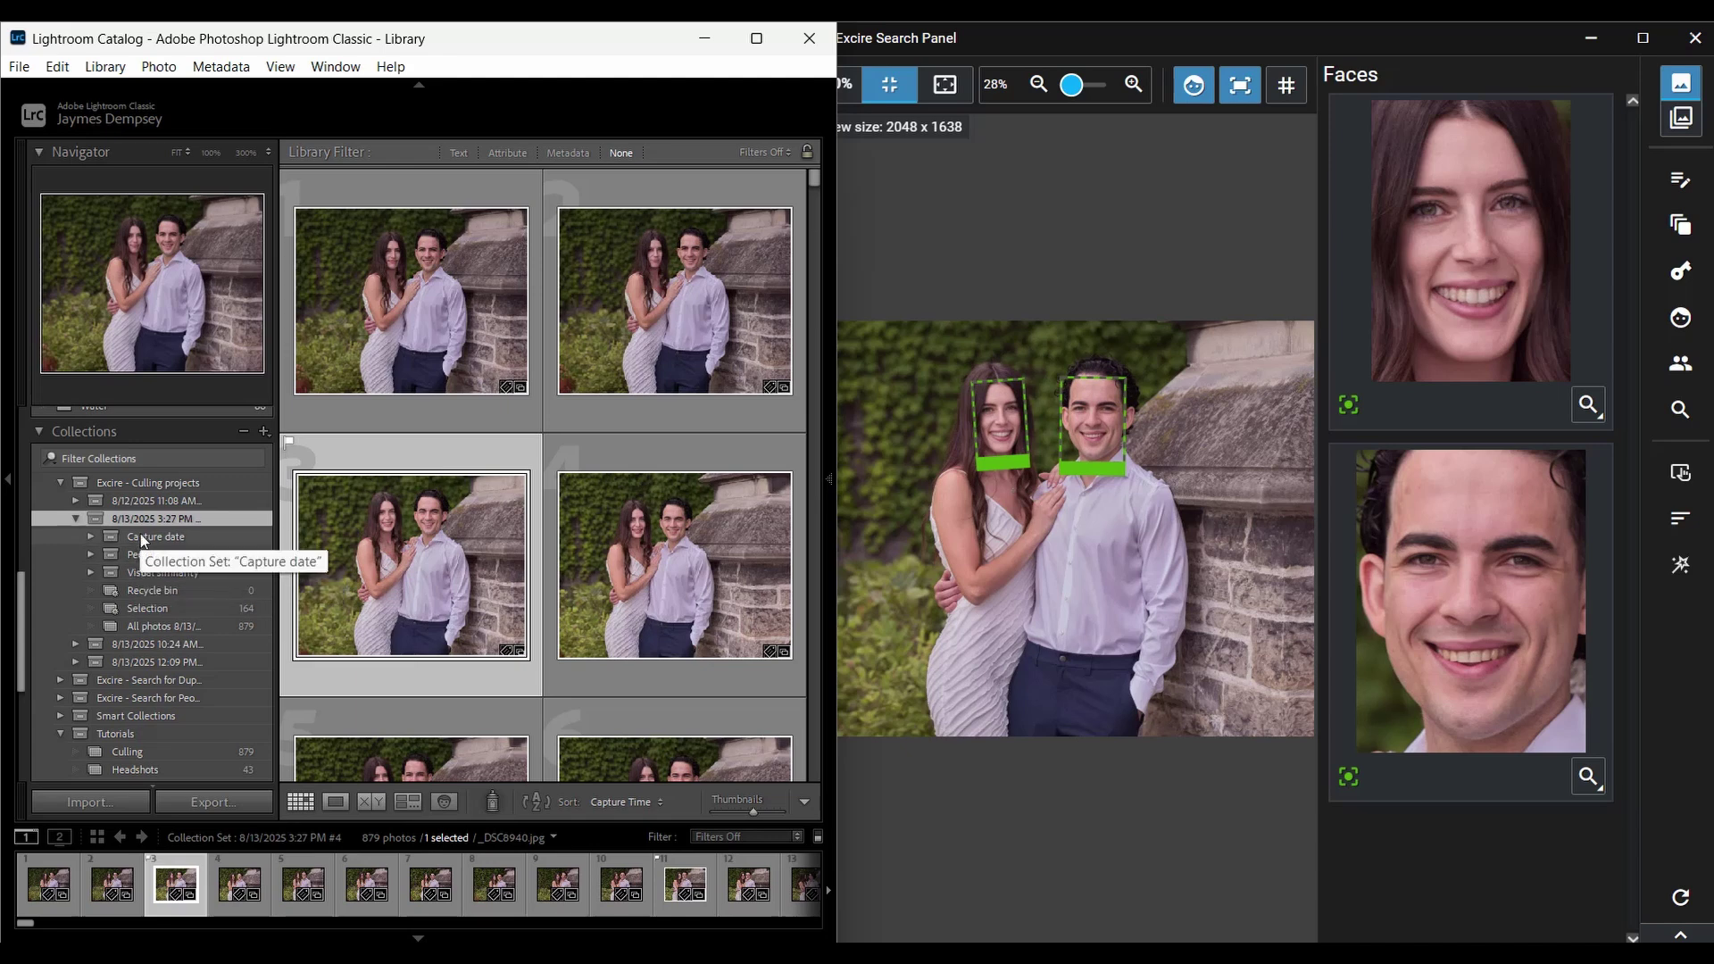
click(136, 572)
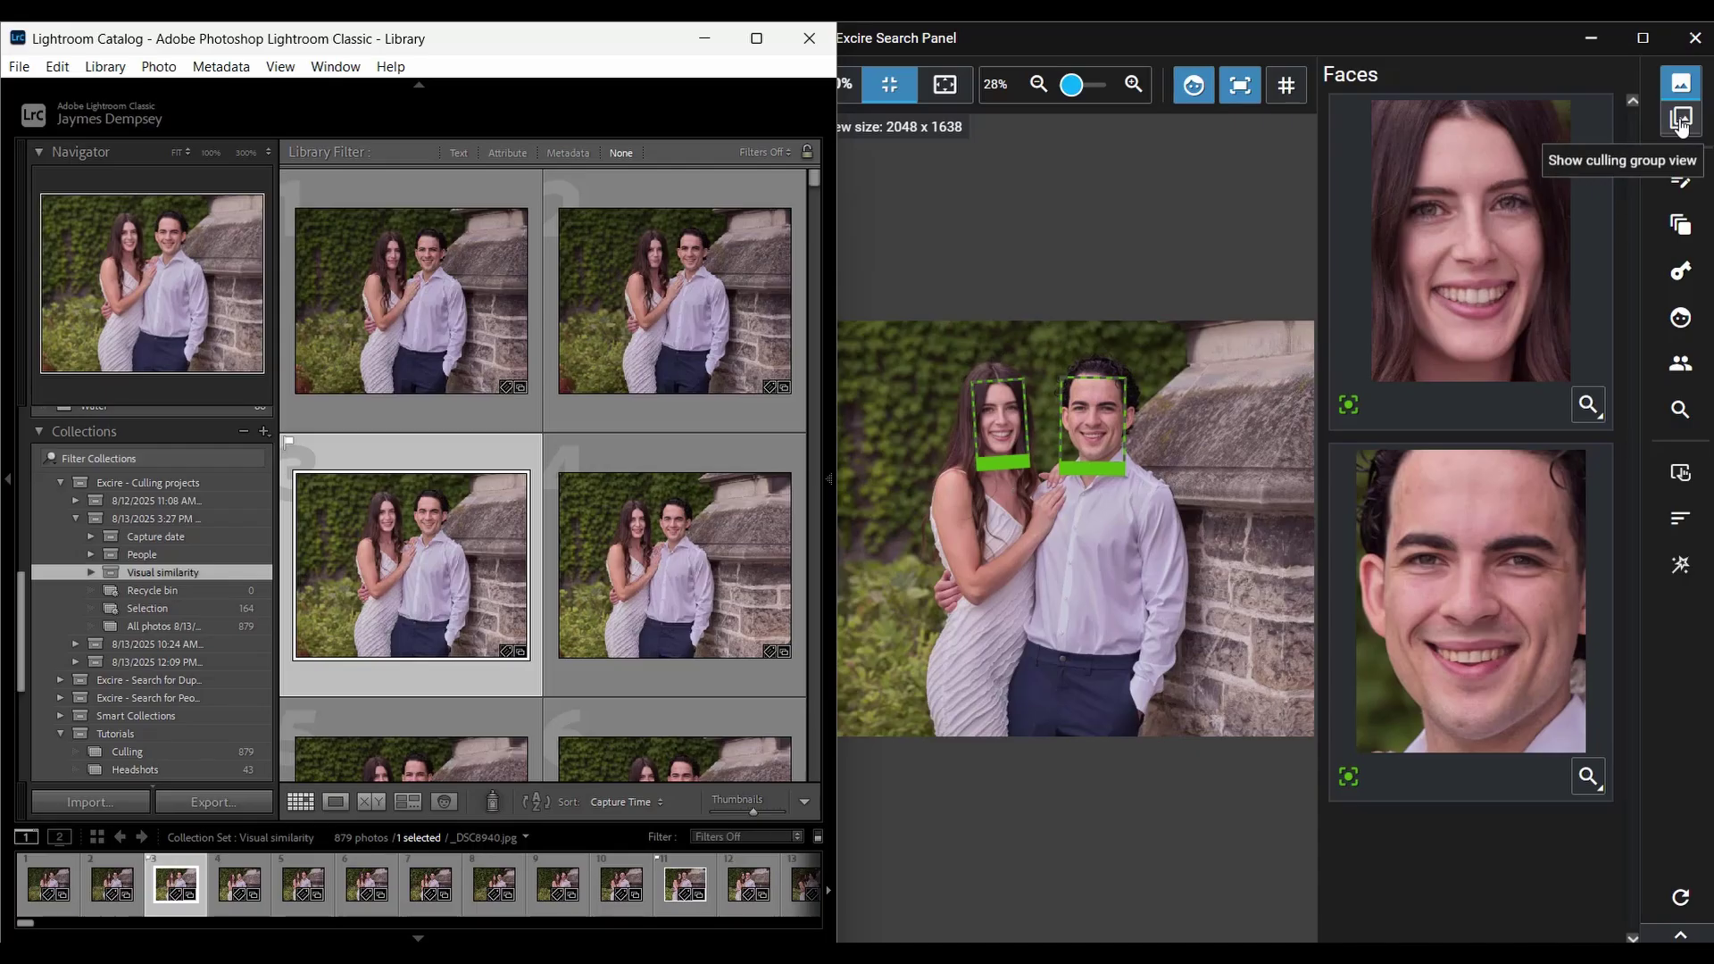
- Show the culling group grid, open Group 2 #4, and step through its first four photos
click(1681, 122)
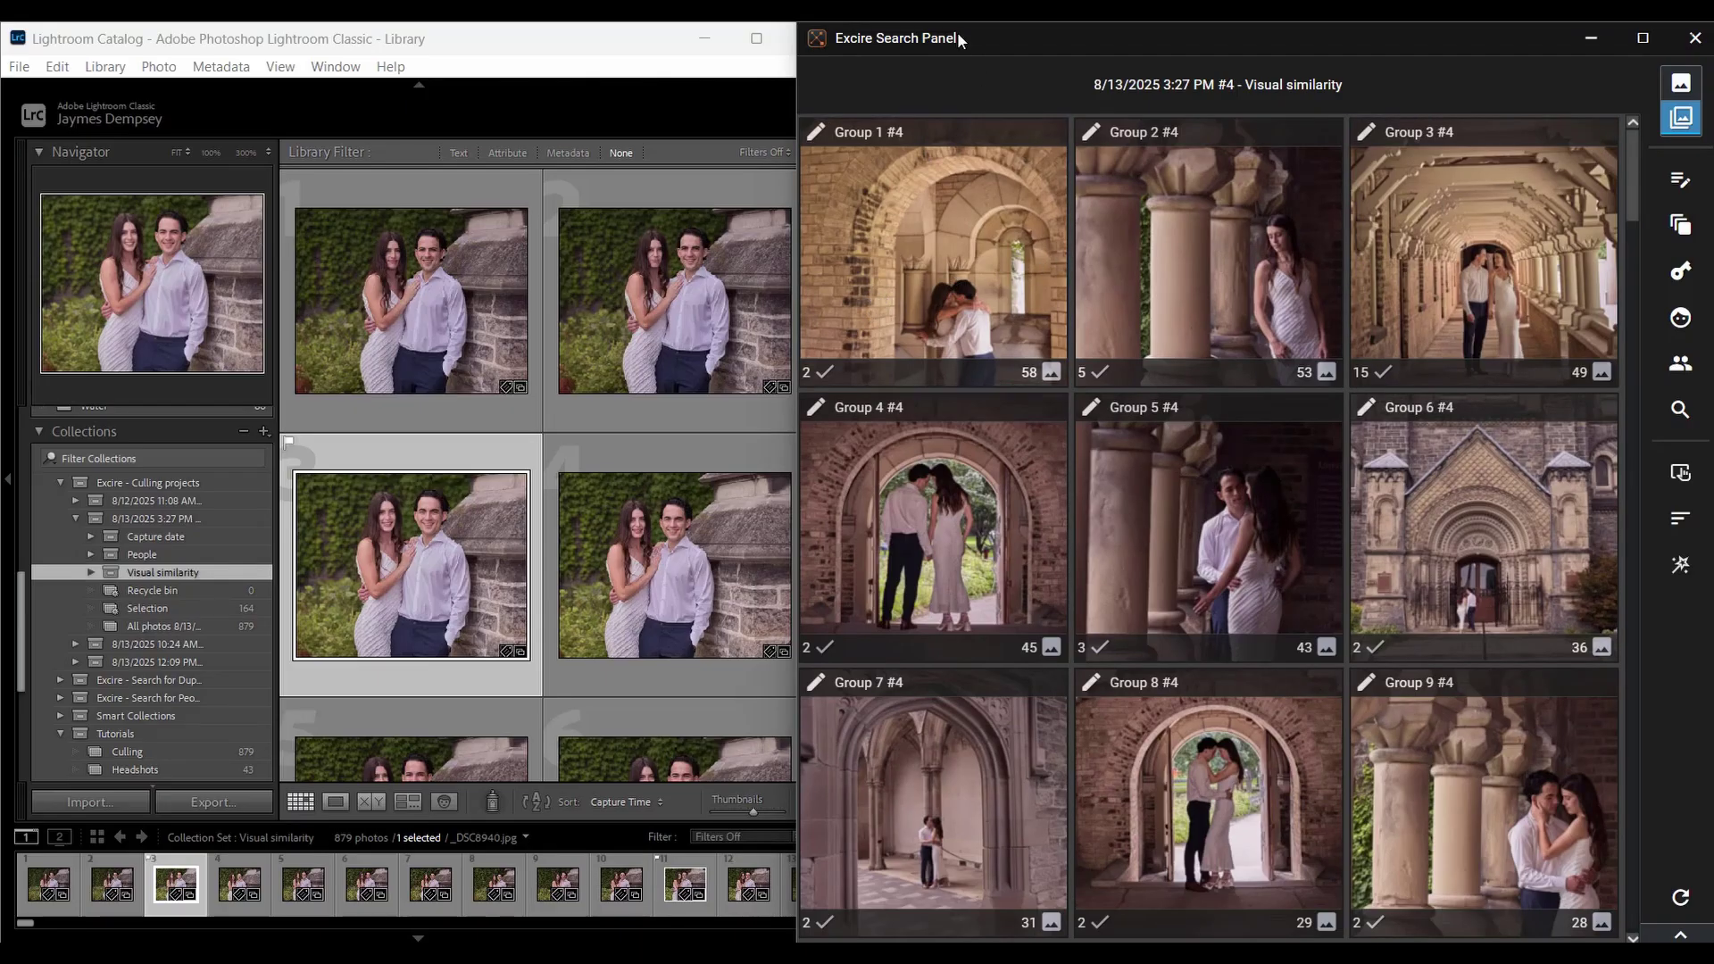
double_click(1183, 295)
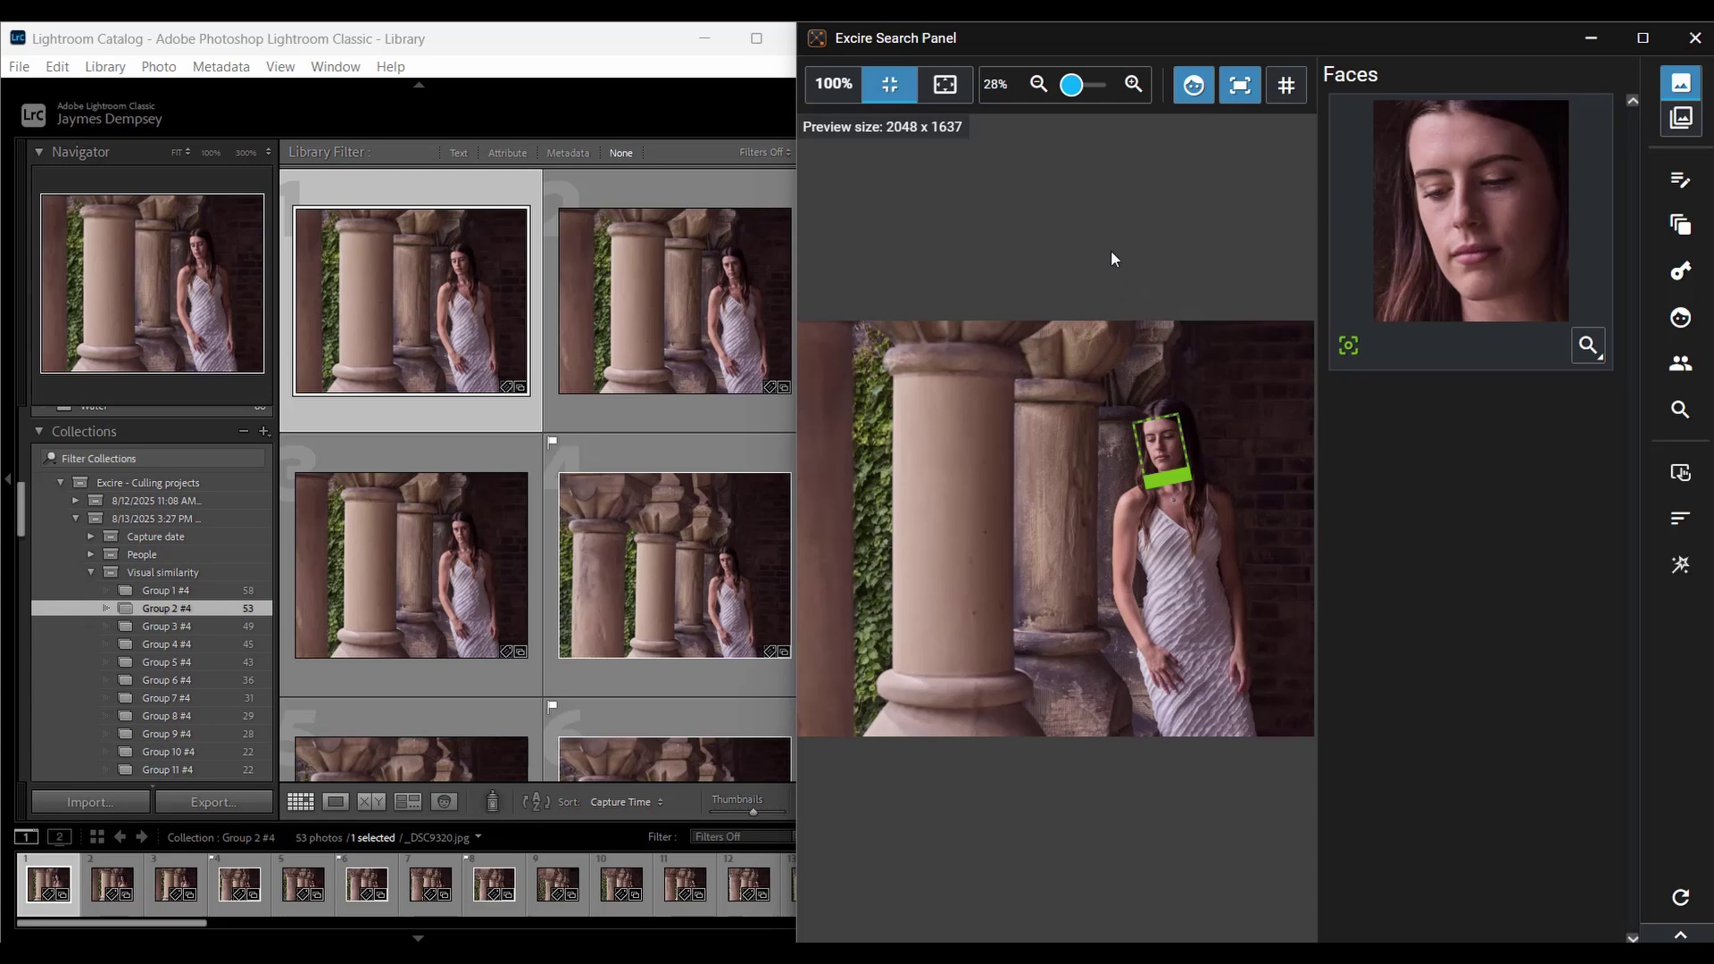
key(Right)
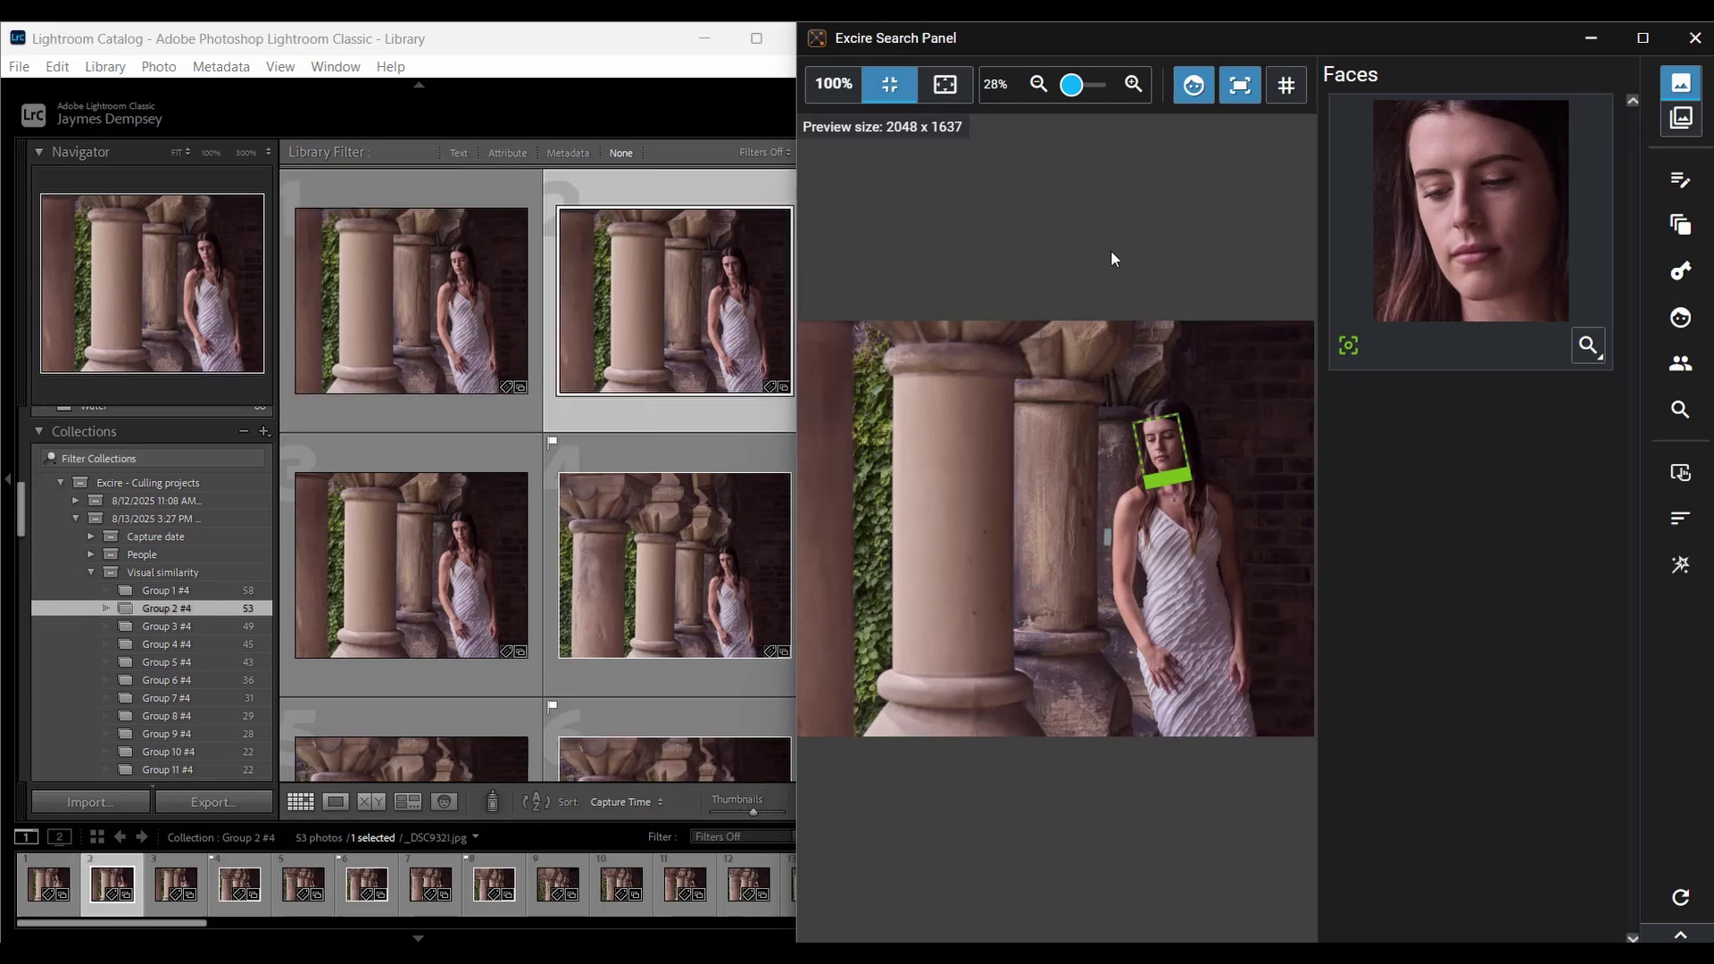
key(Right)
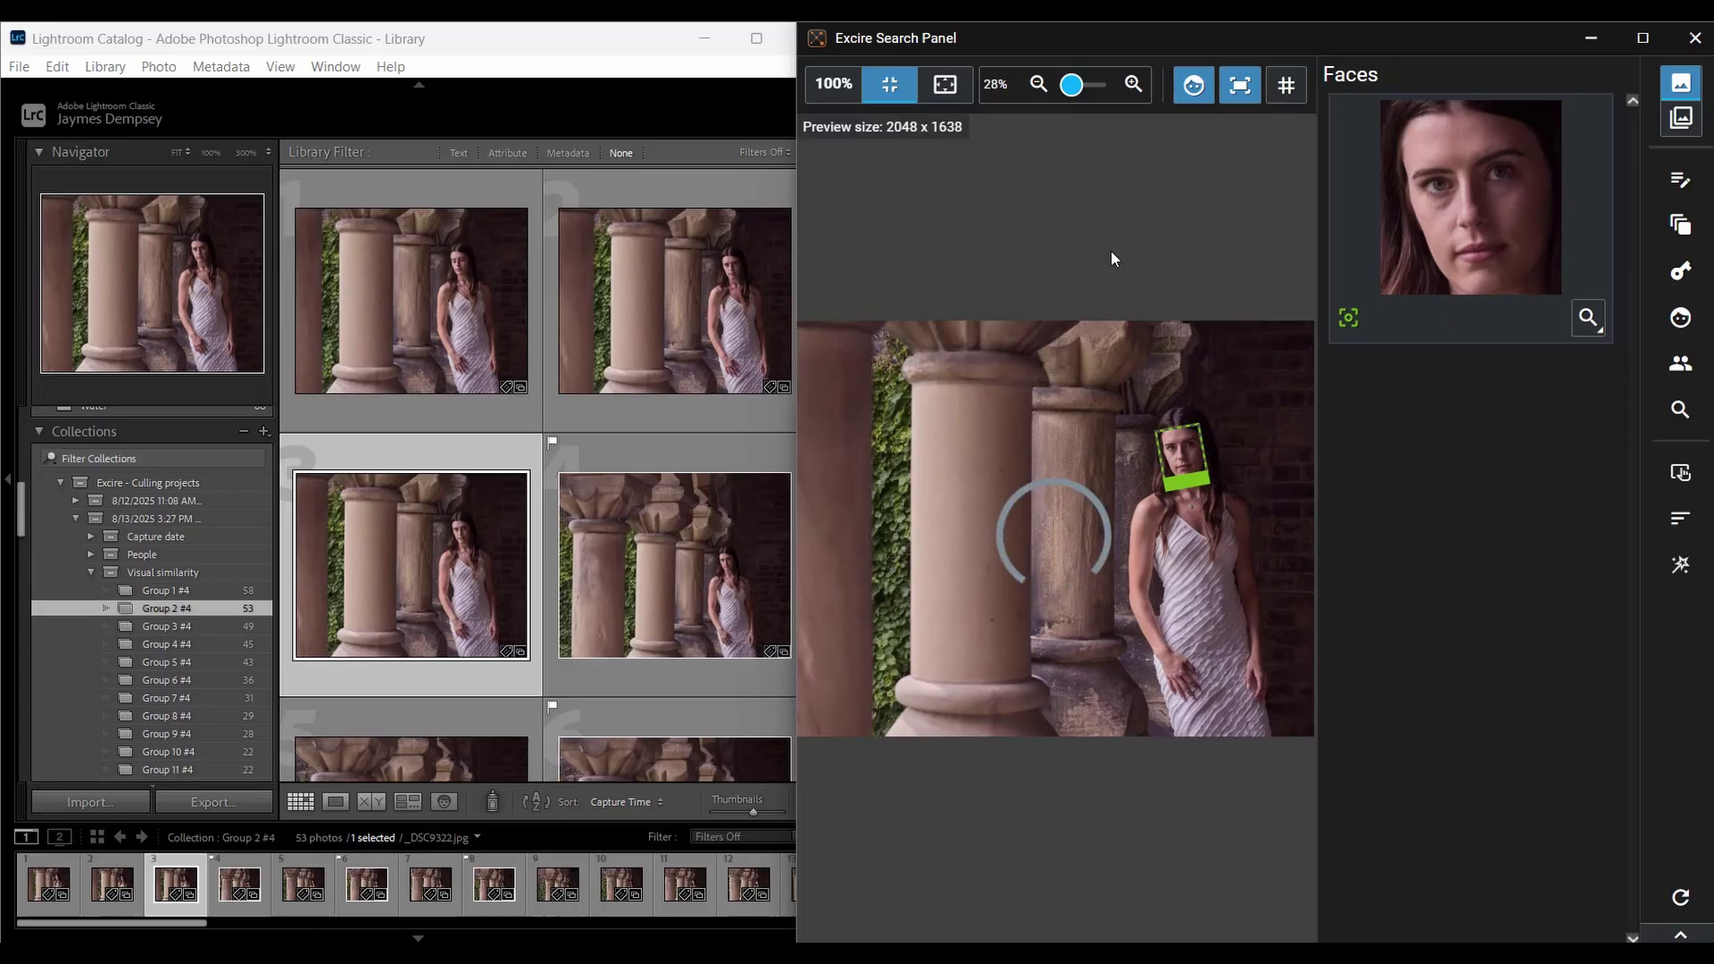
key(Right)
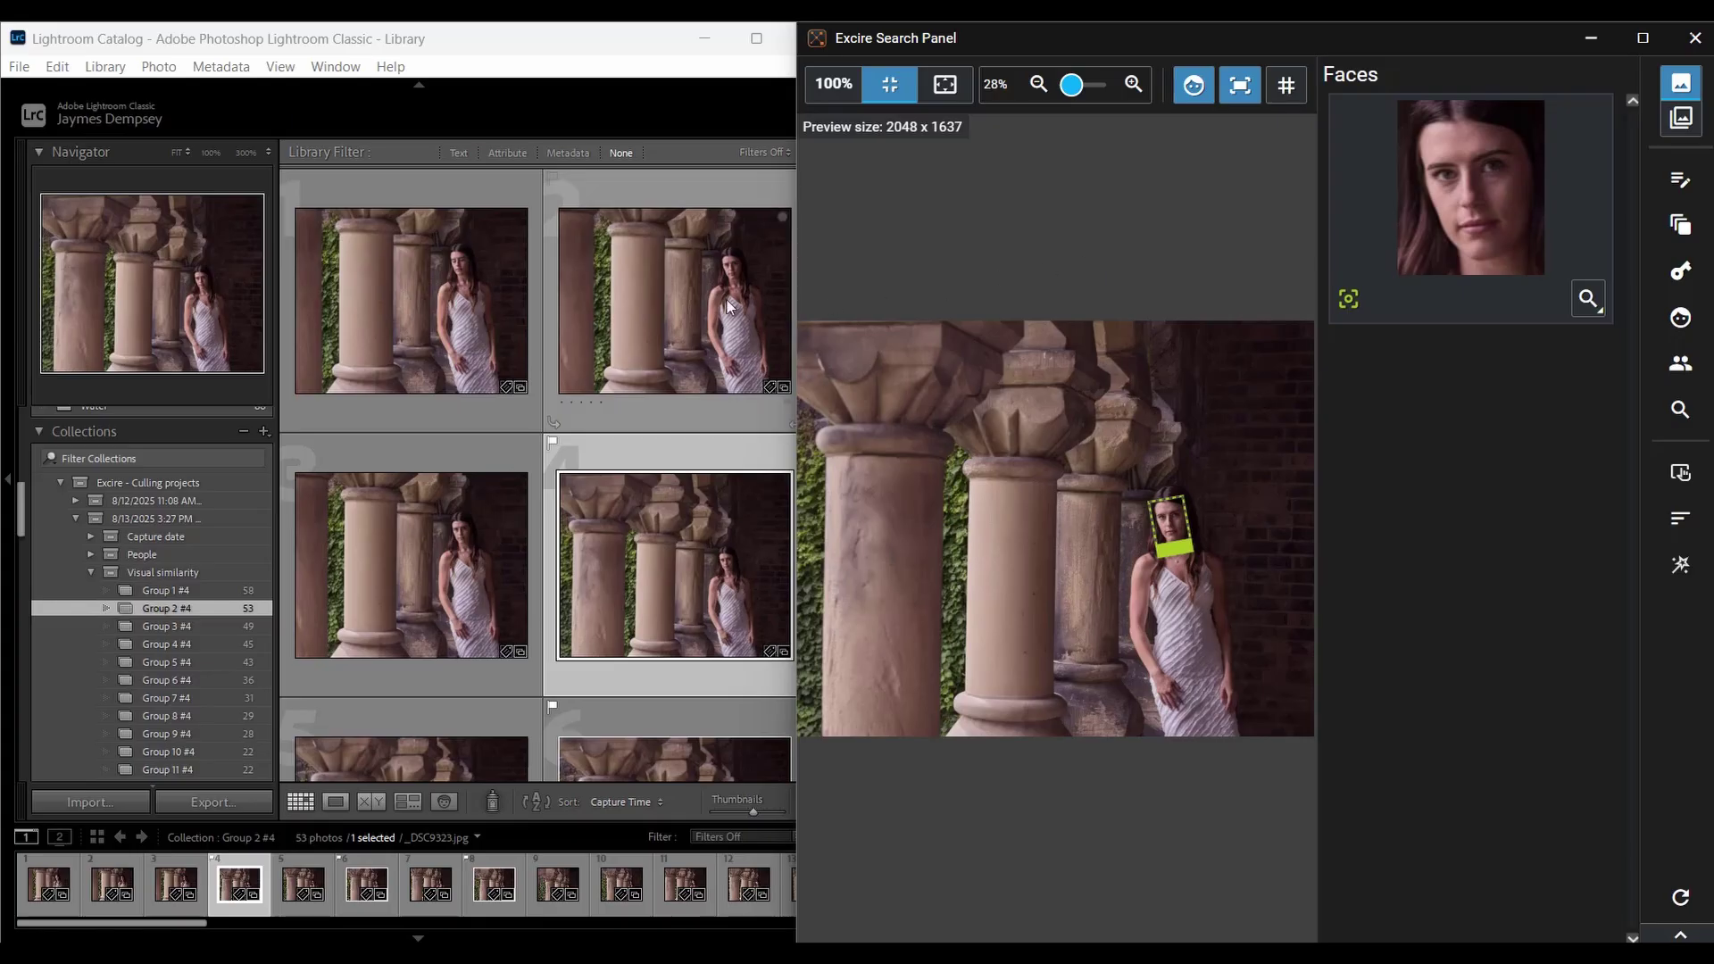
- View Group 2's first photo and photo 11, then return to the Visual similarity set
click(379, 295)
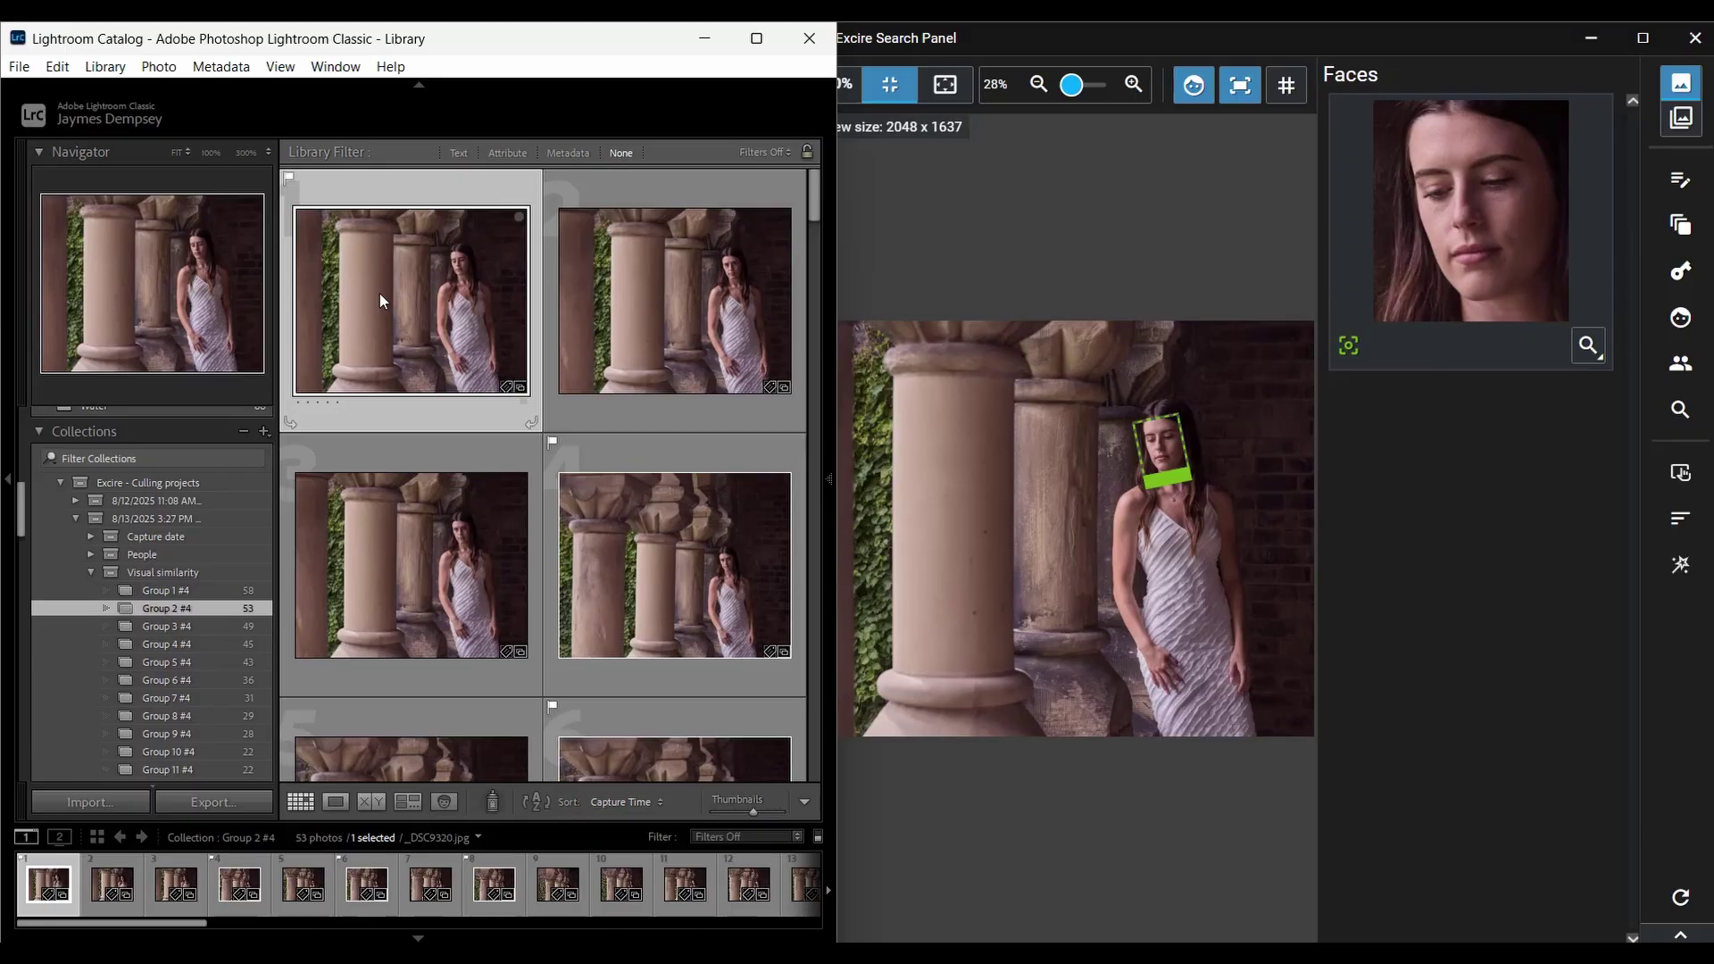
scroll(387, 299, down, 5)
scroll(393, 307, down, 3)
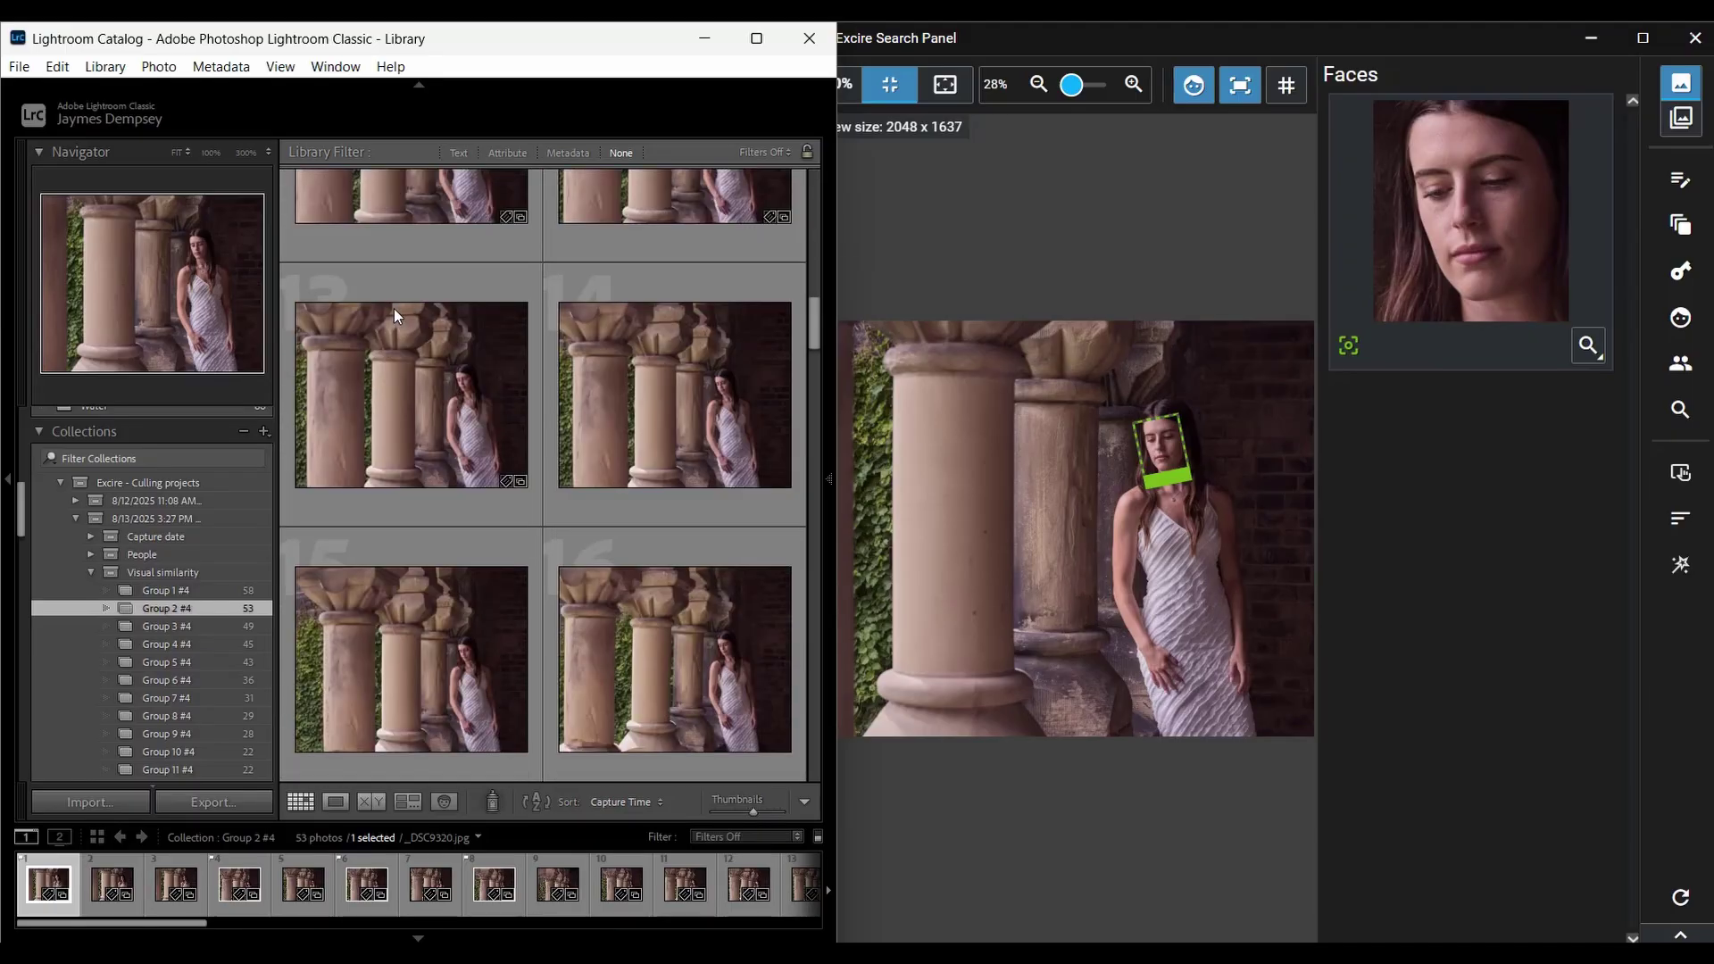
scroll(444, 441, down, 2)
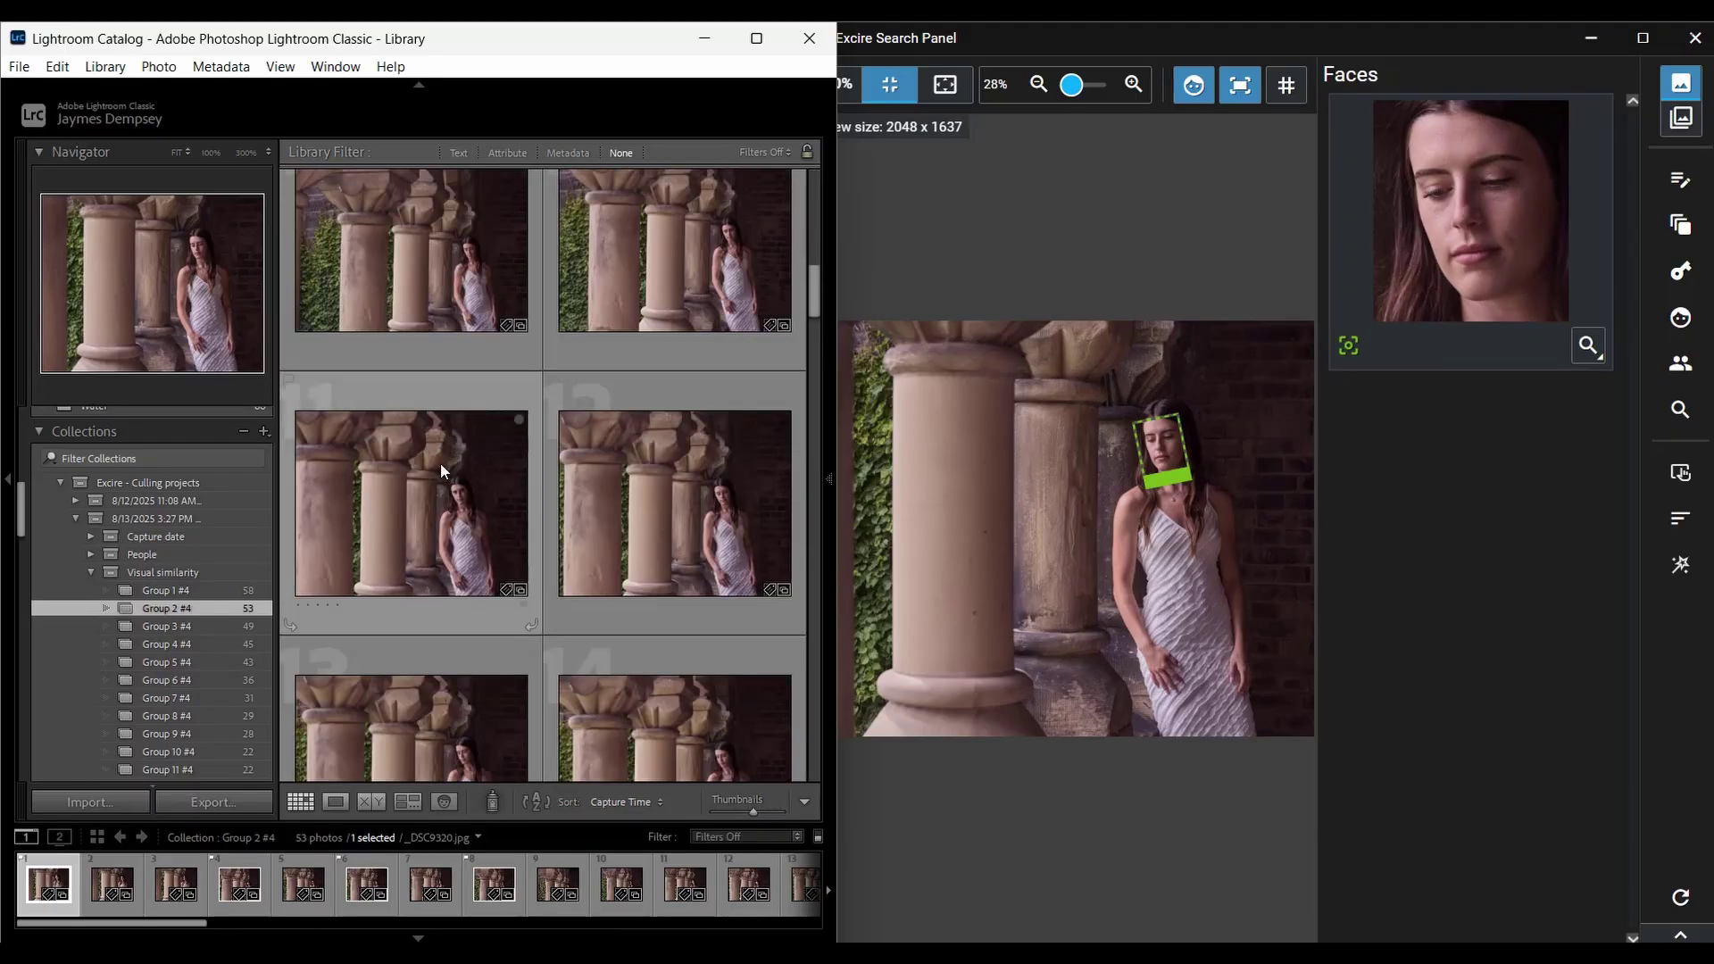
click(441, 462)
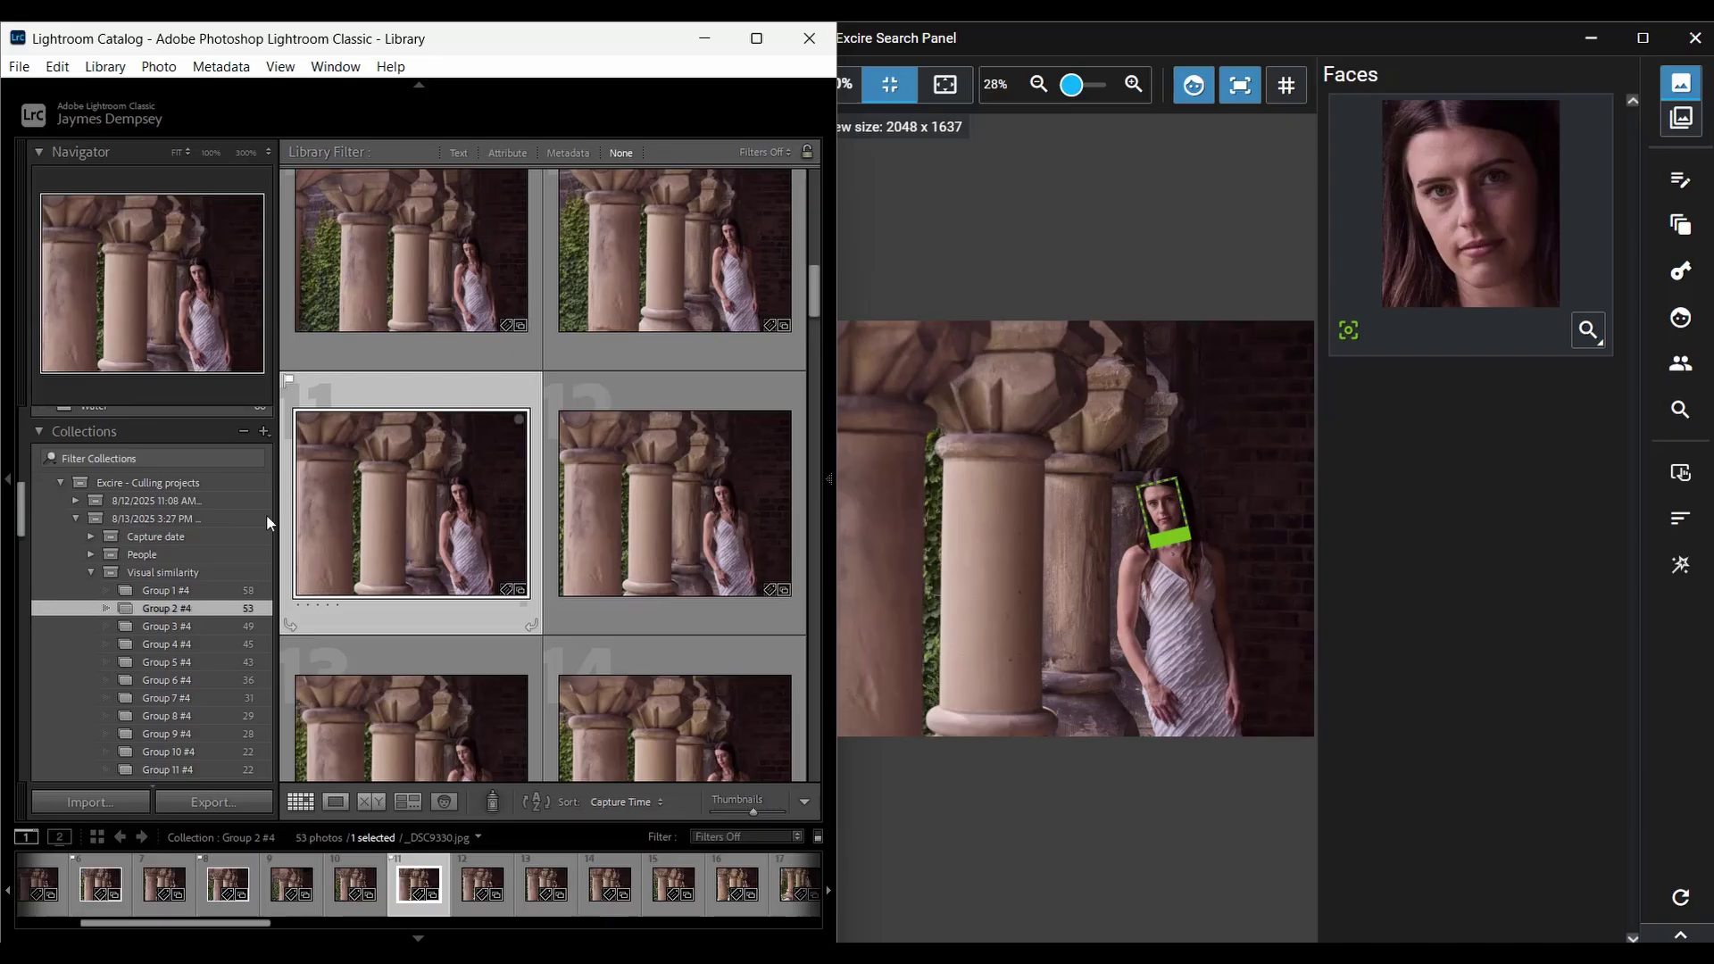
click(89, 575)
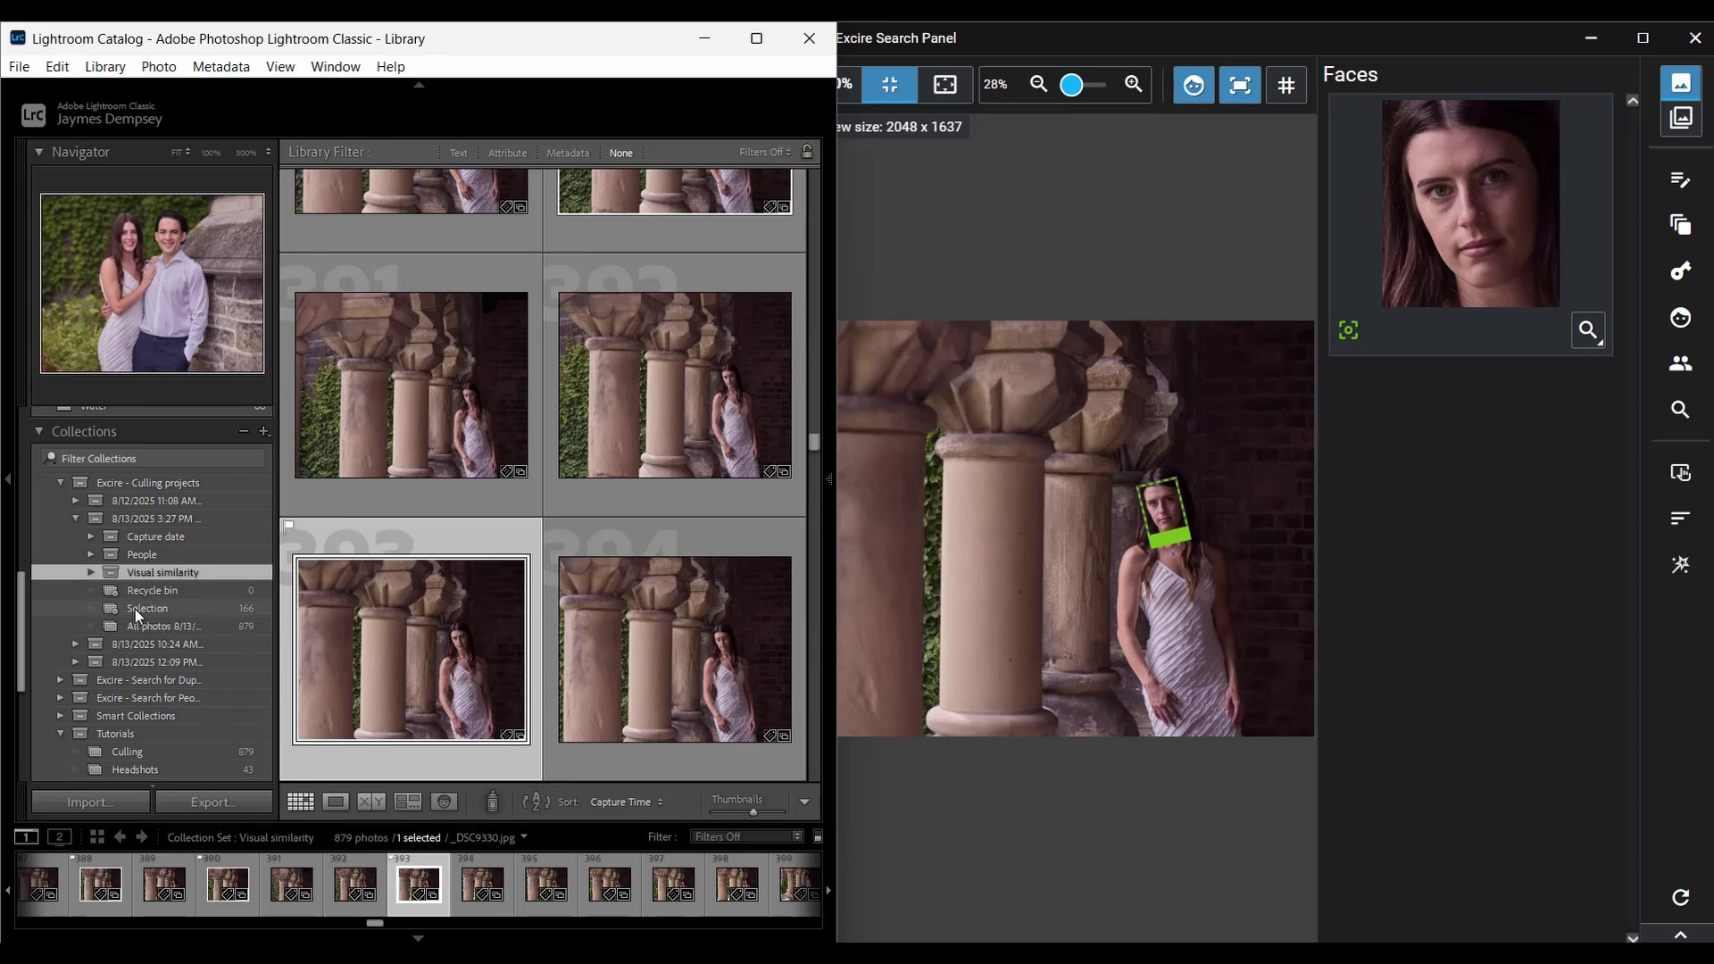
- Bring the Excire panel forward, open Group 4 #4, and step to its third archway photo
click(1335, 46)
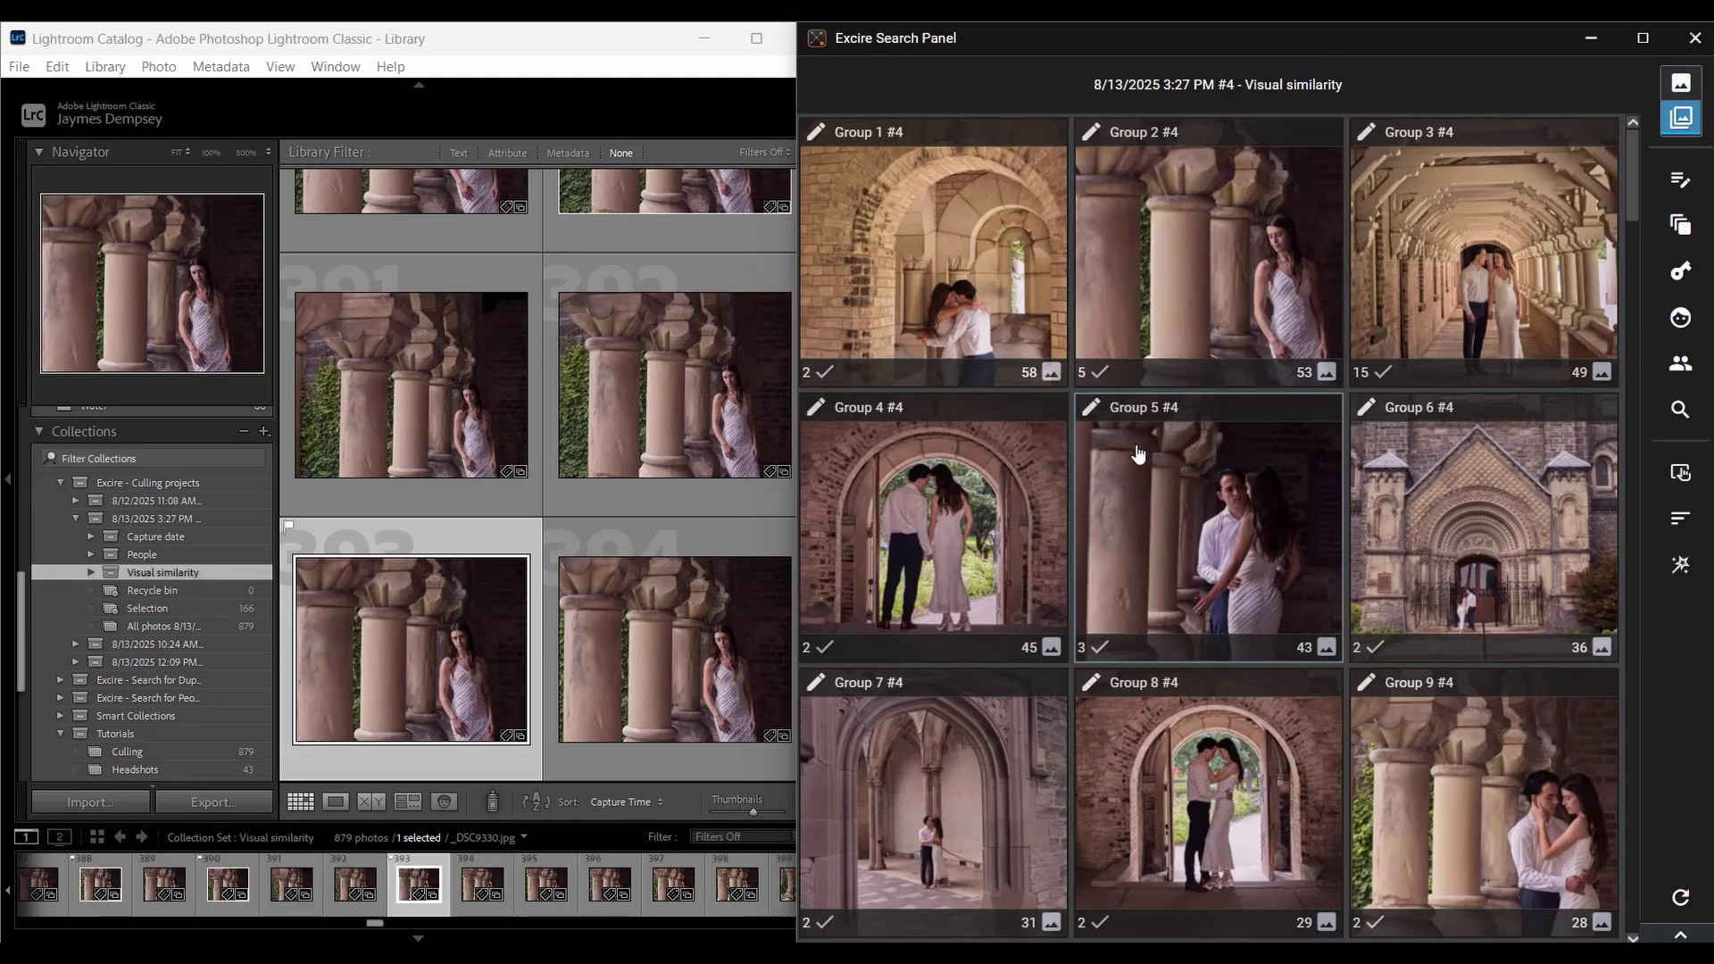
double_click(989, 509)
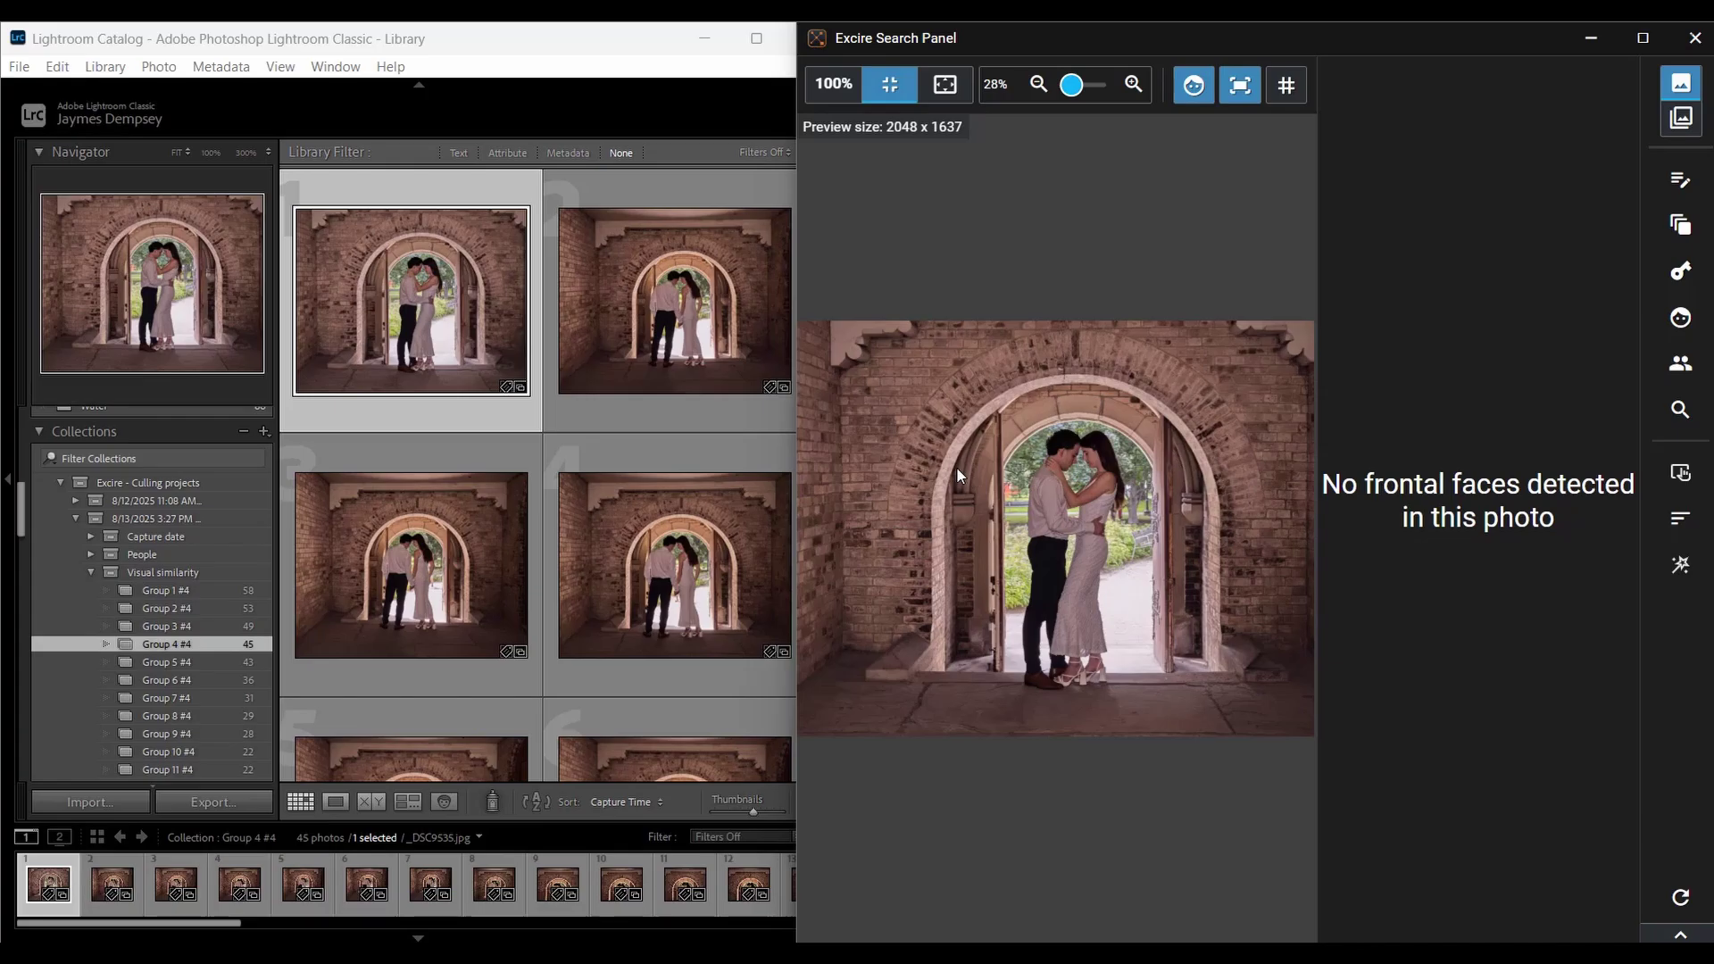
key(Right)
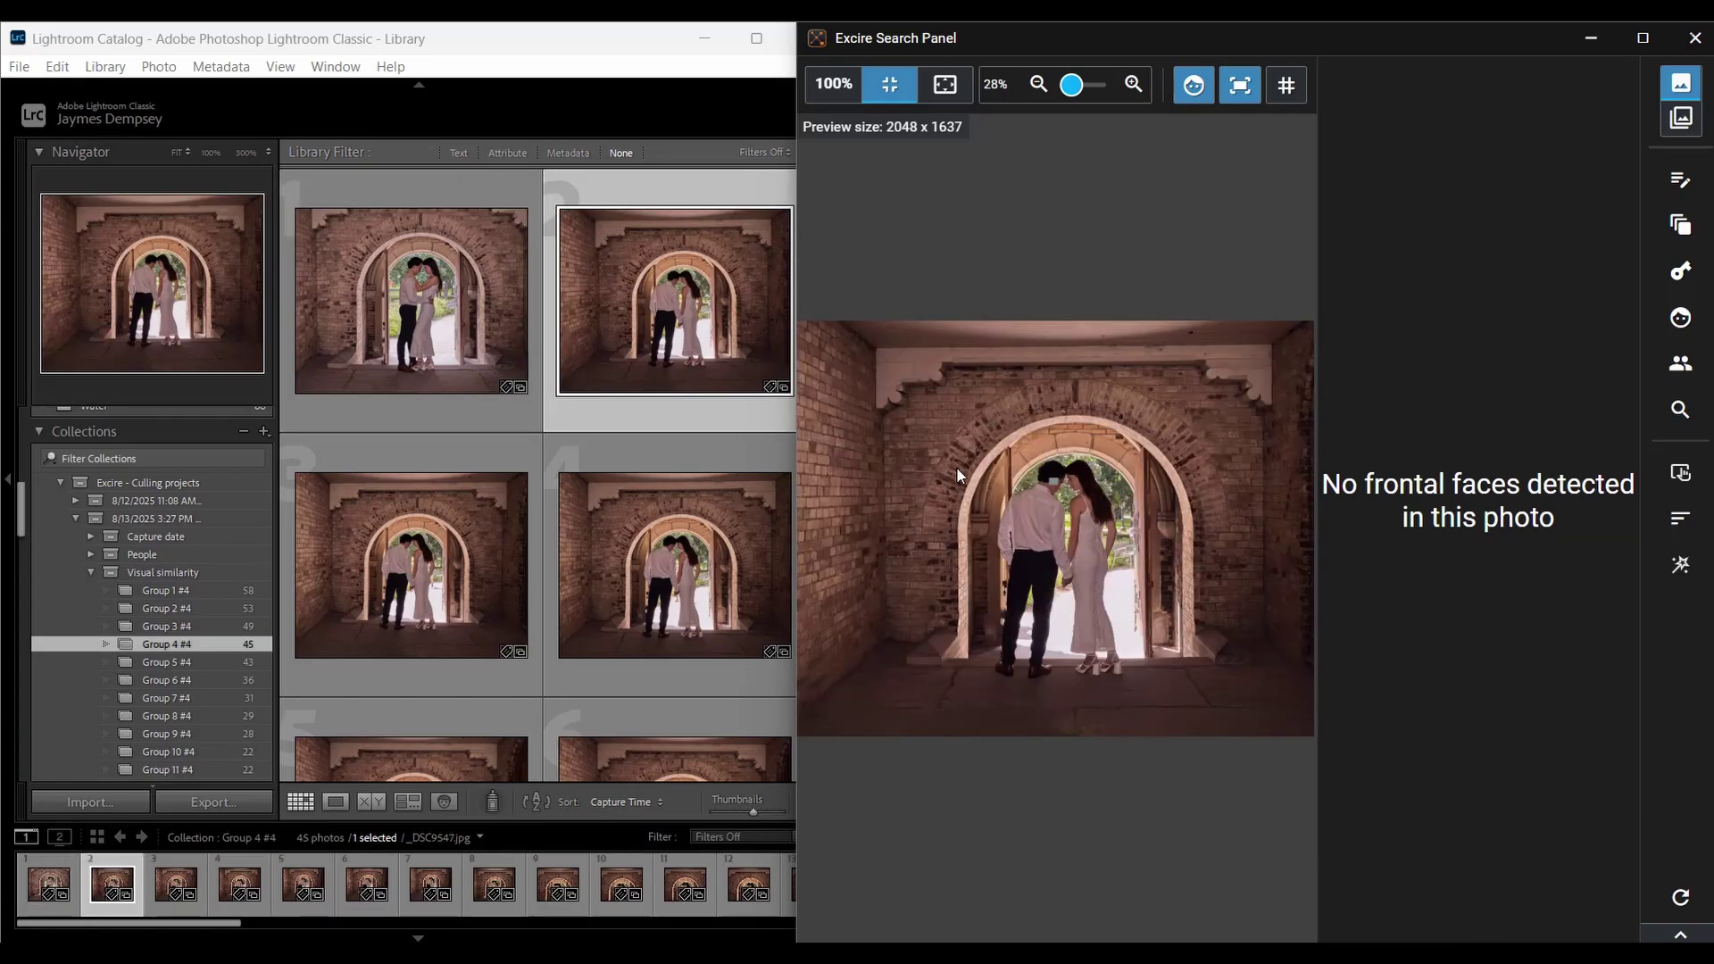
key(Right)
key(Right)
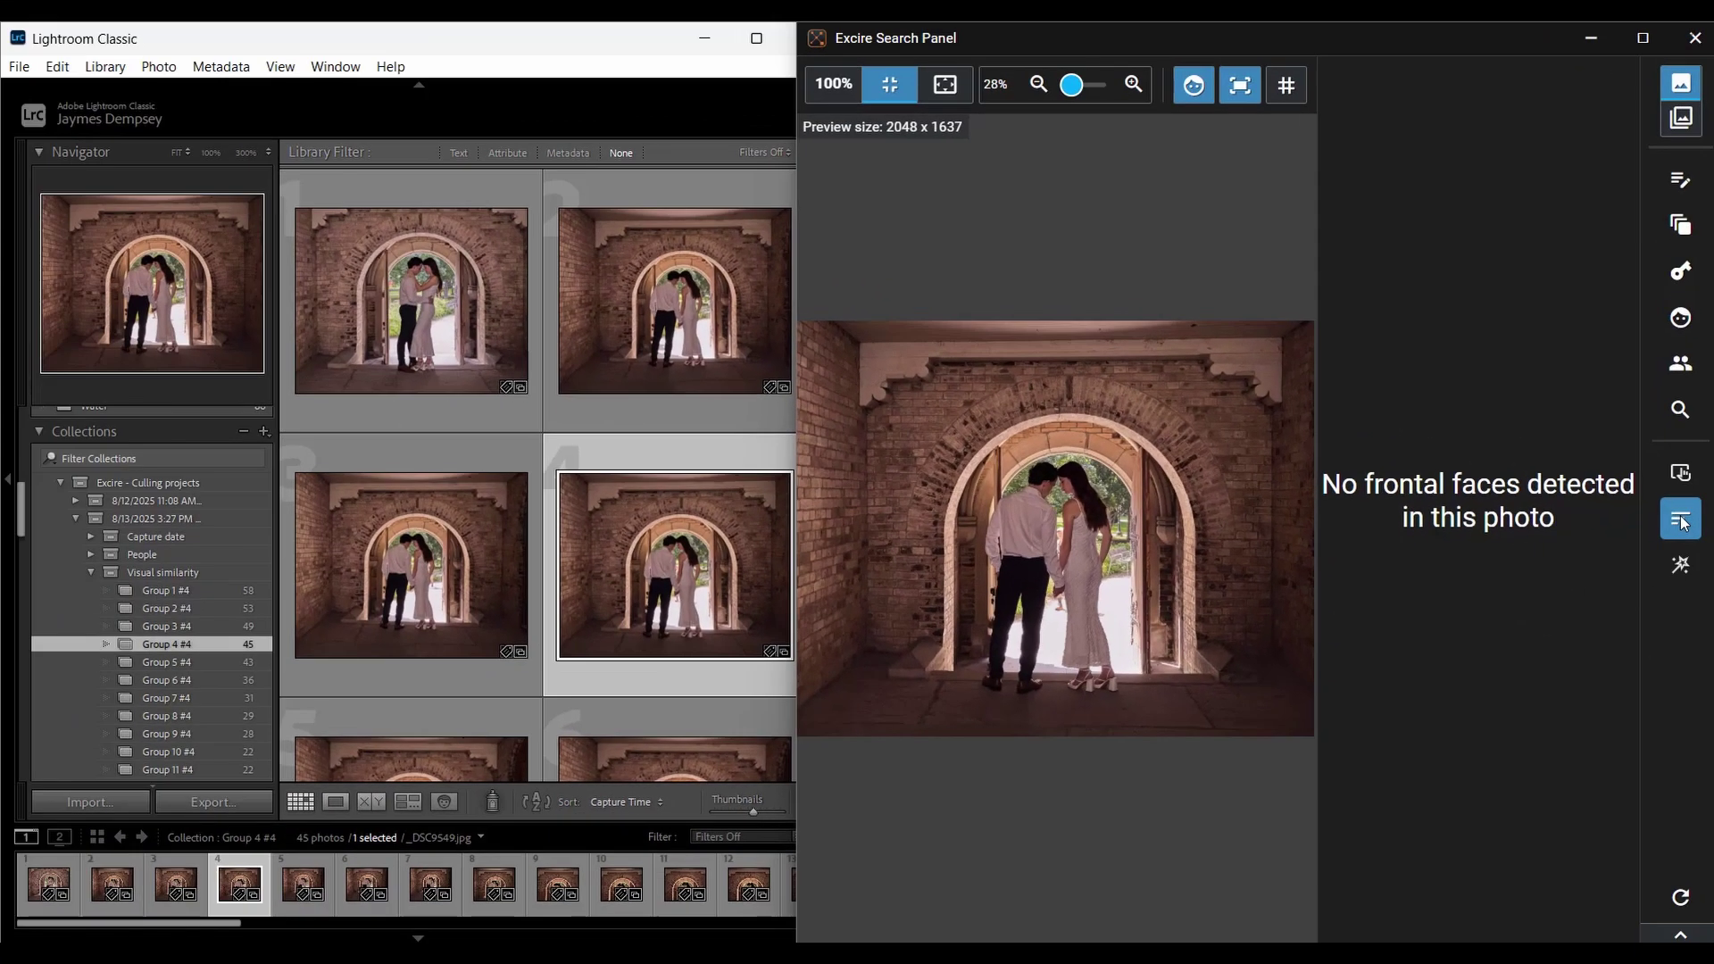
- Cancel the culling group's Sort Photos dialog unsorted and show the 879-photo Capture date set
click(1669, 548)
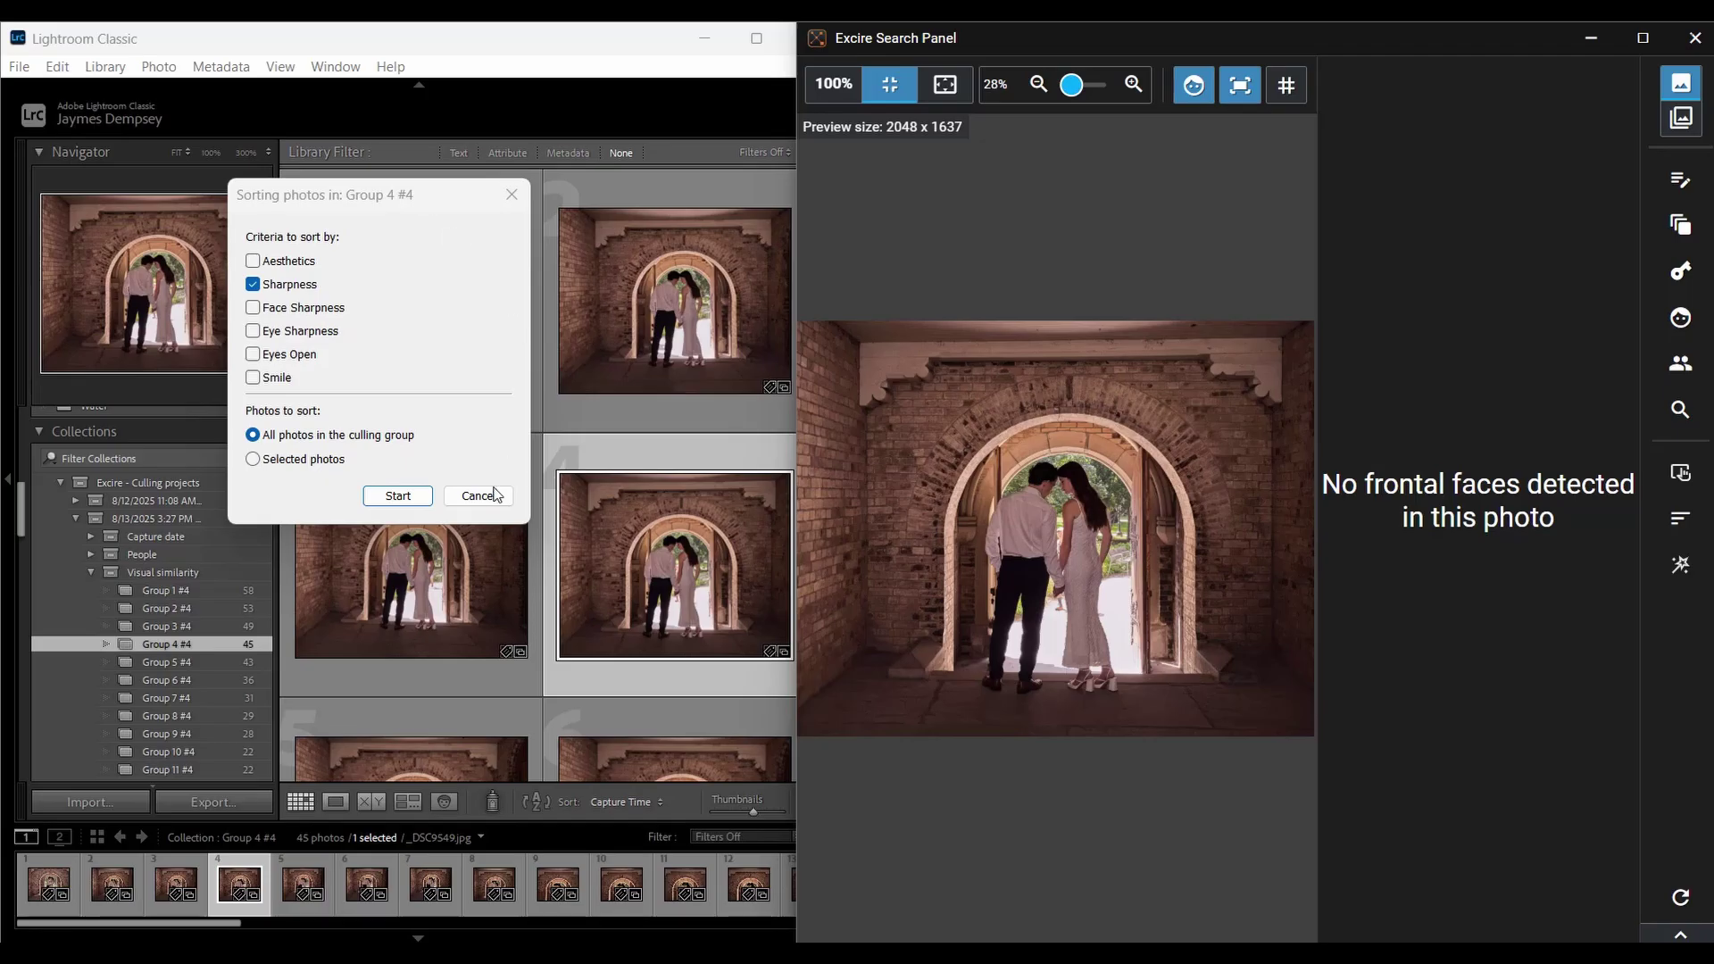
click(494, 495)
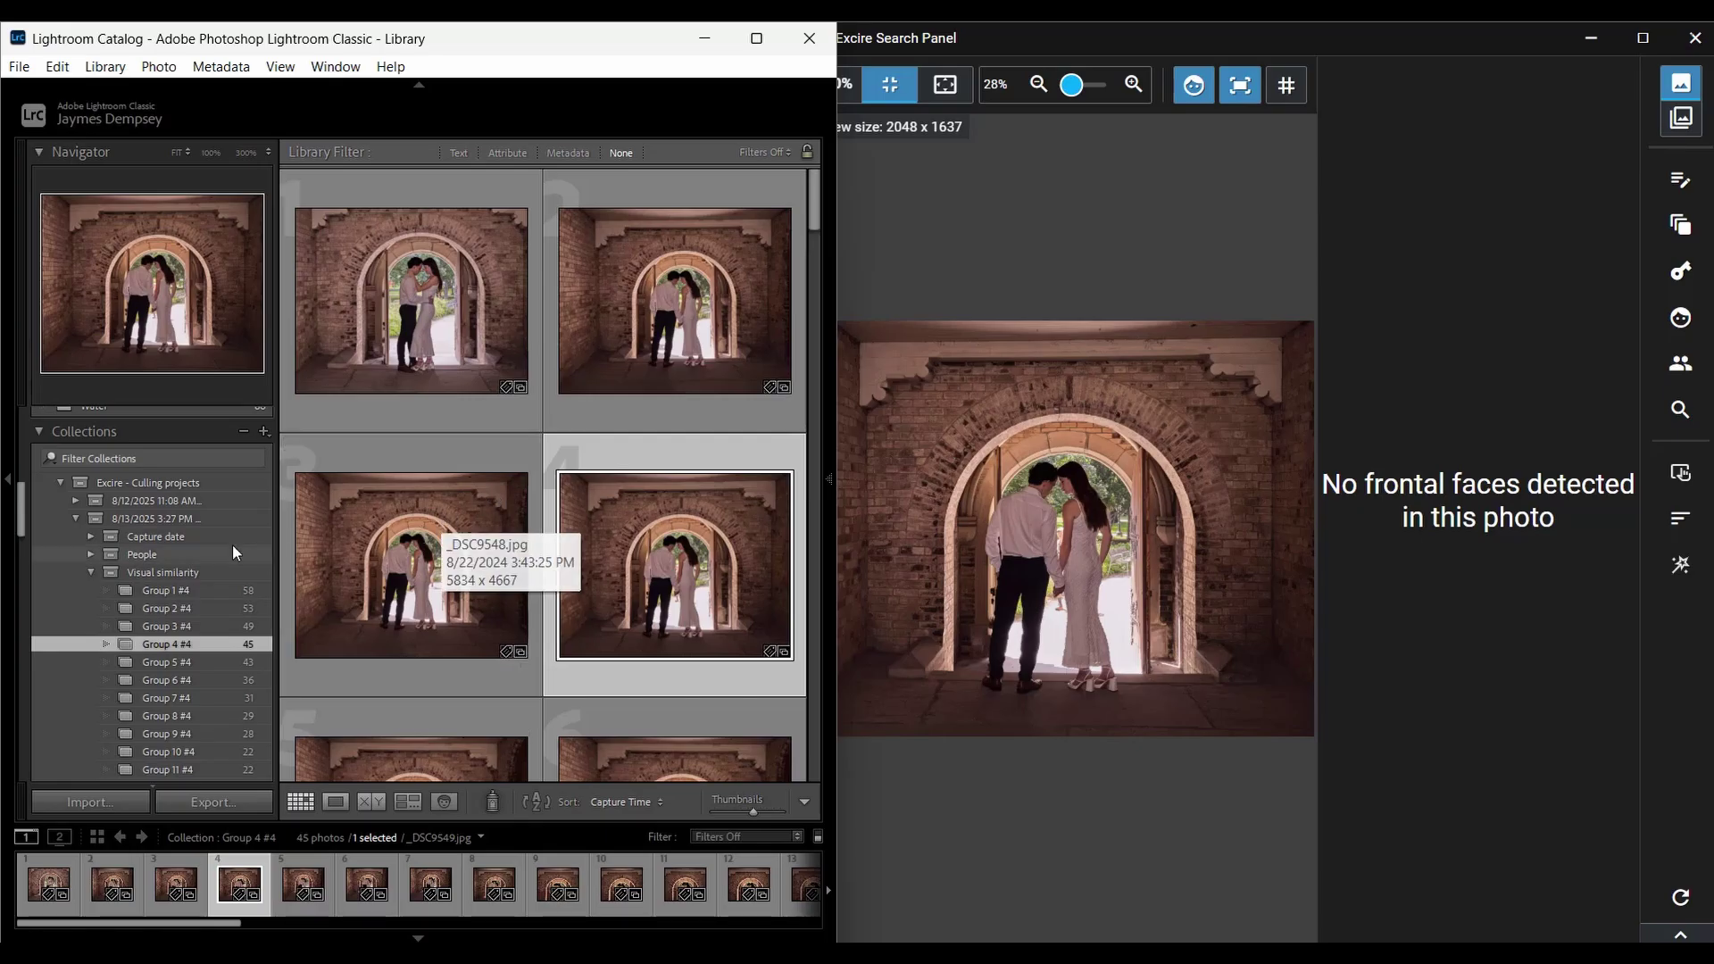
click(182, 539)
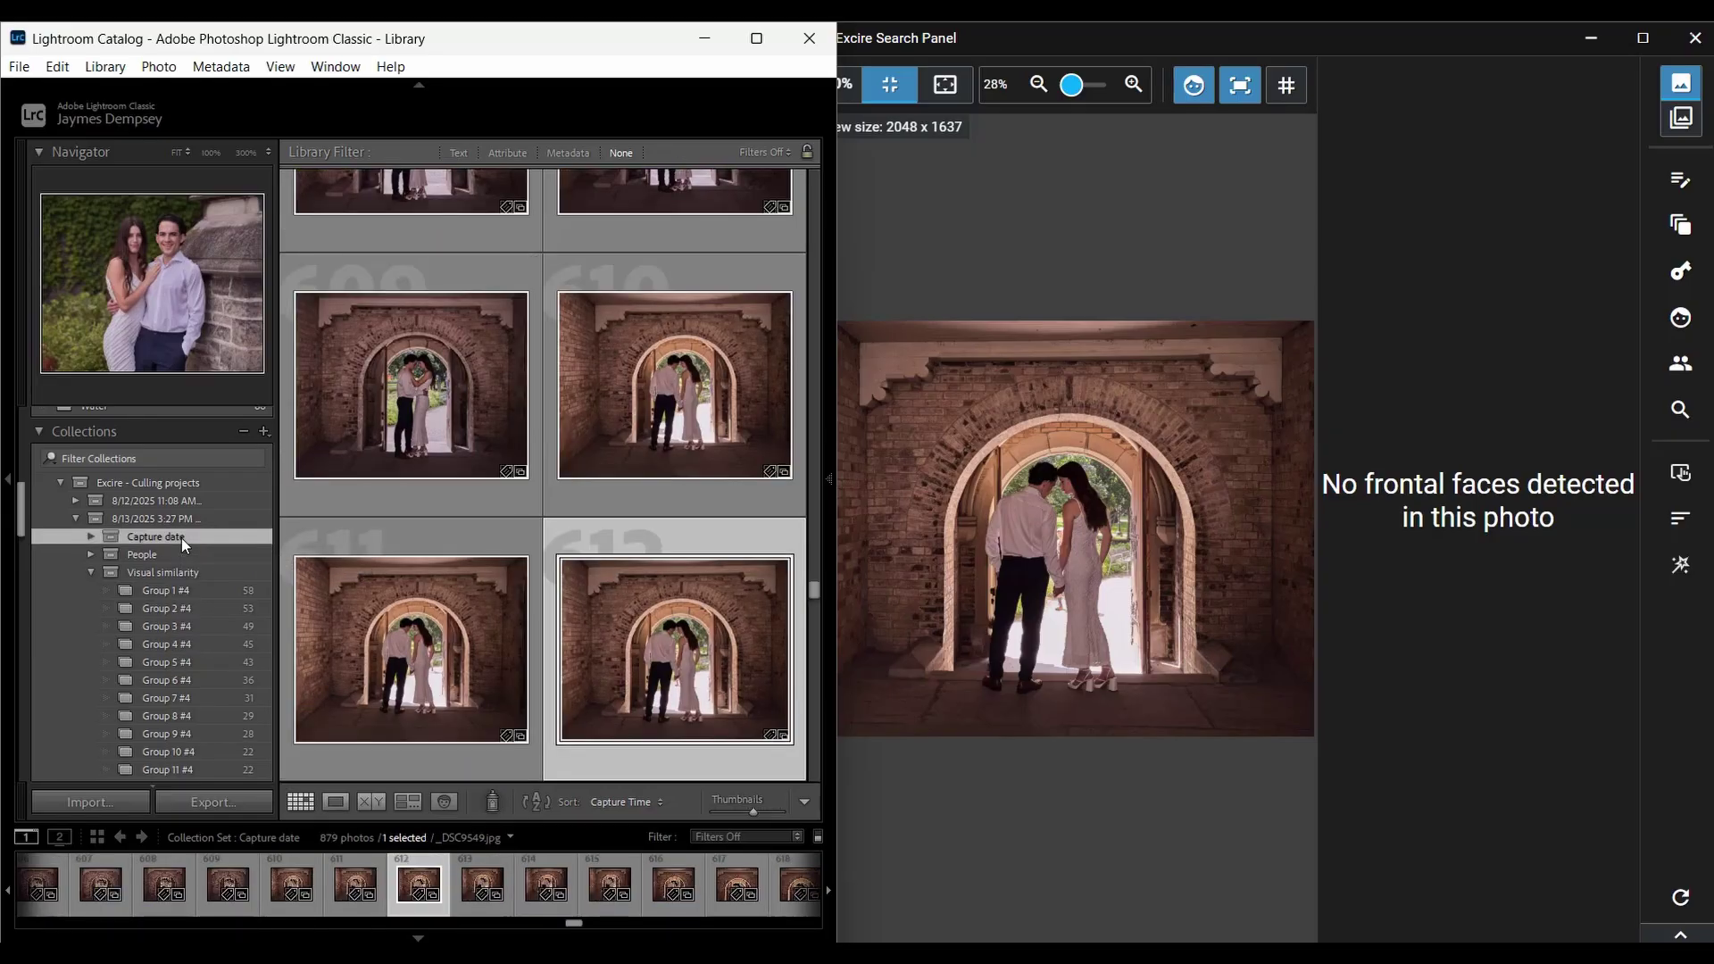
- View the capture-date groups, then select the 8/13/2025 3:27 PM project and open its settings
click(1197, 46)
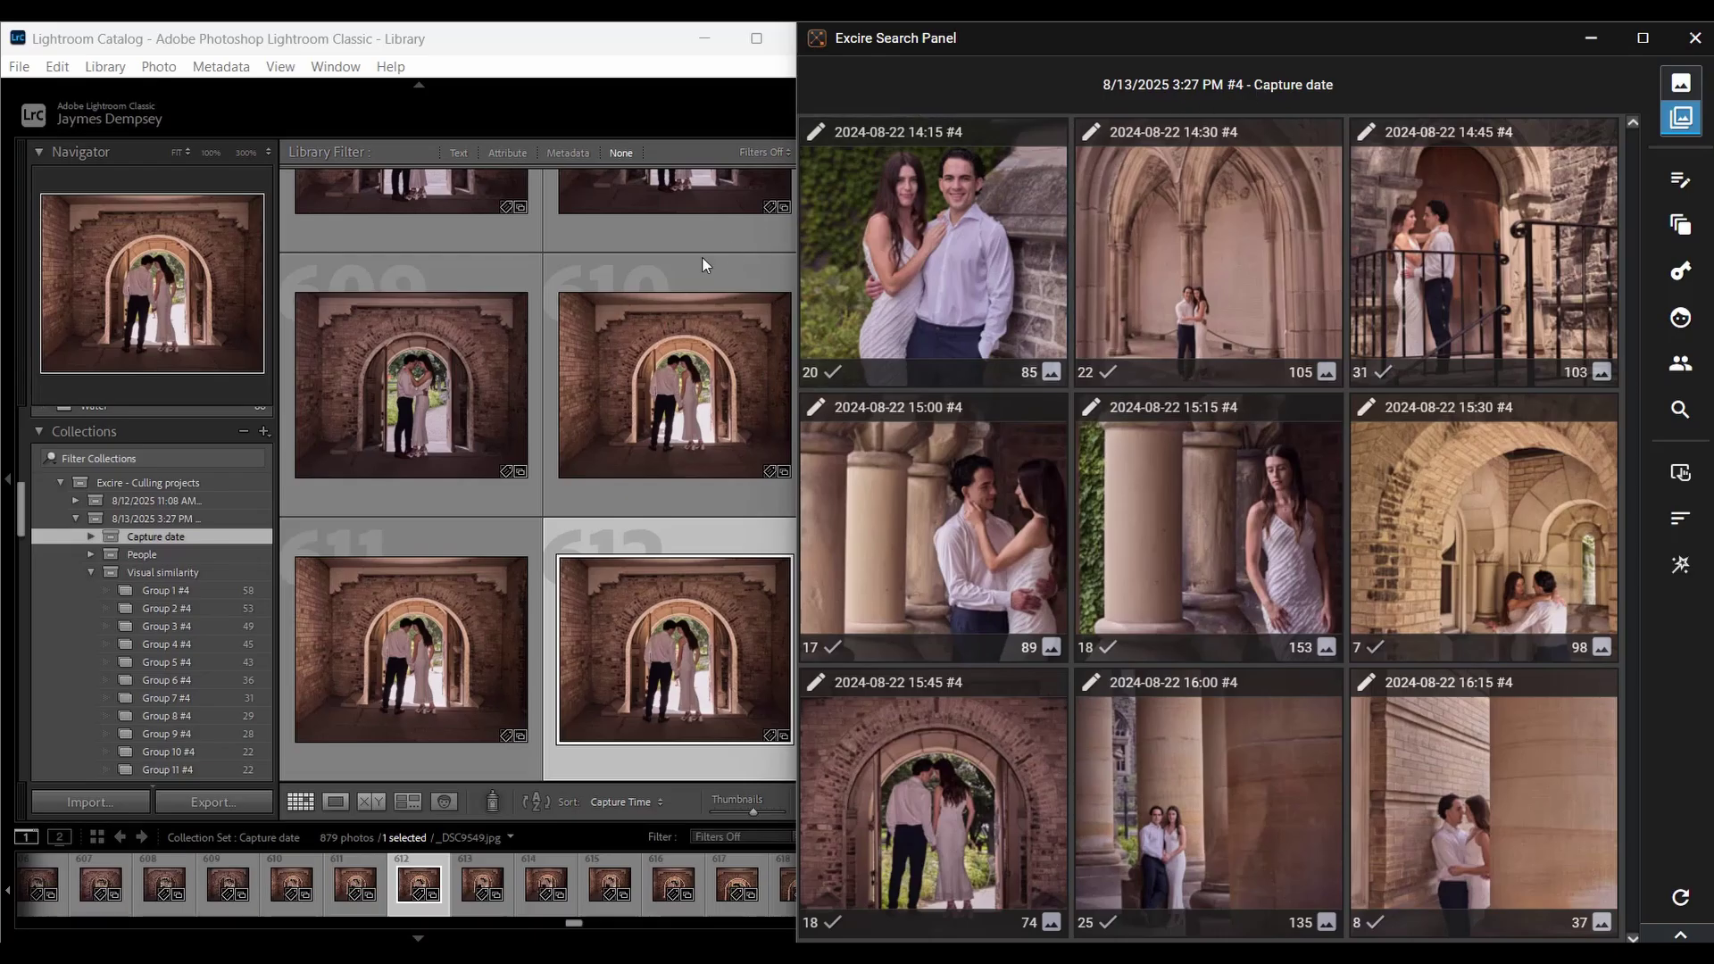
click(114, 522)
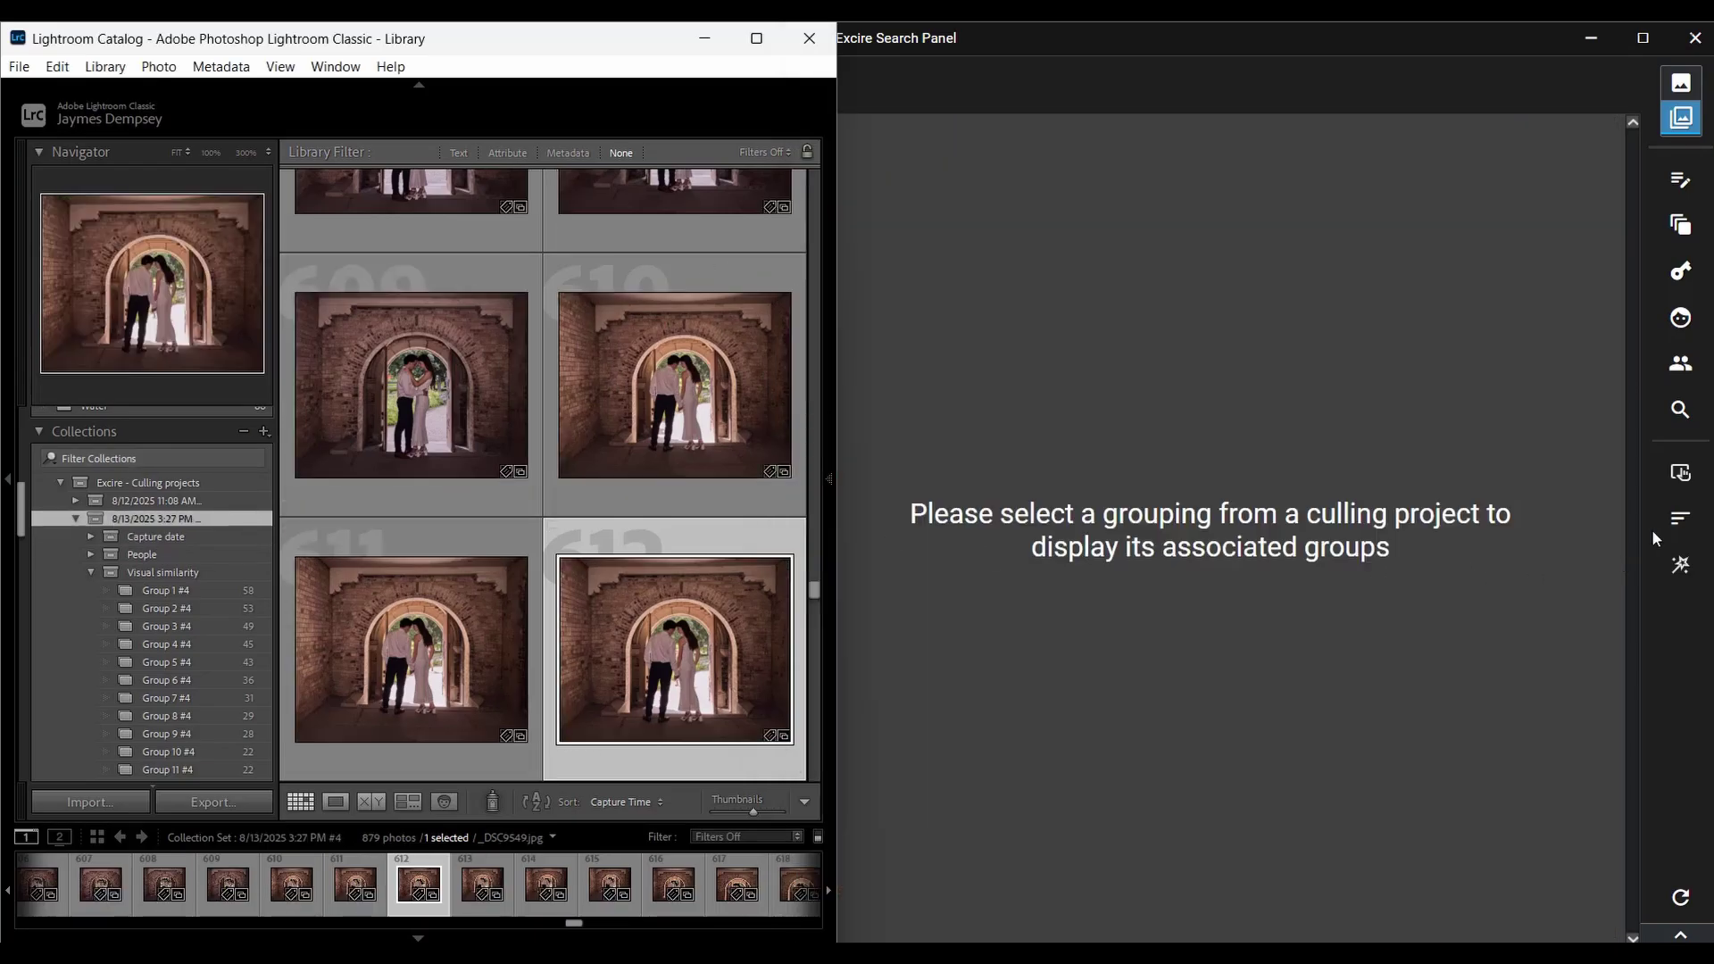
click(1680, 472)
- Set people similarity 38, visual similarity 30 and Half hours interval, then start the culling
click(696, 159)
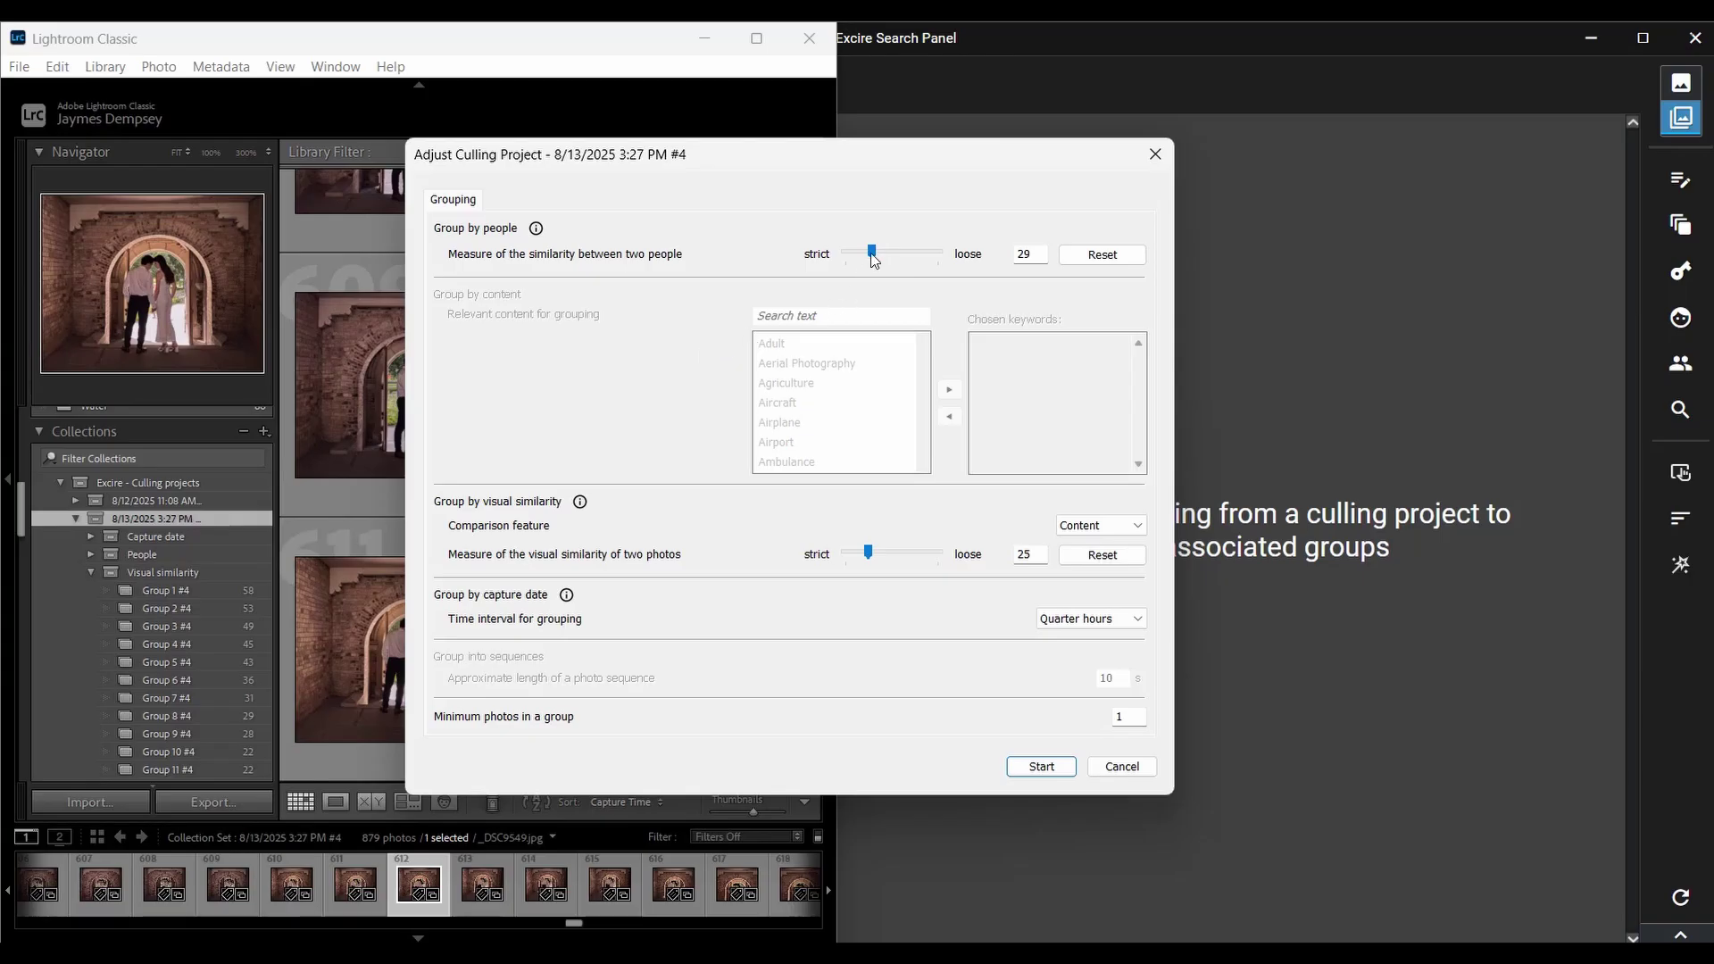
drag(873, 259, 880, 259)
drag(868, 552, 873, 554)
click(1053, 621)
click(1046, 671)
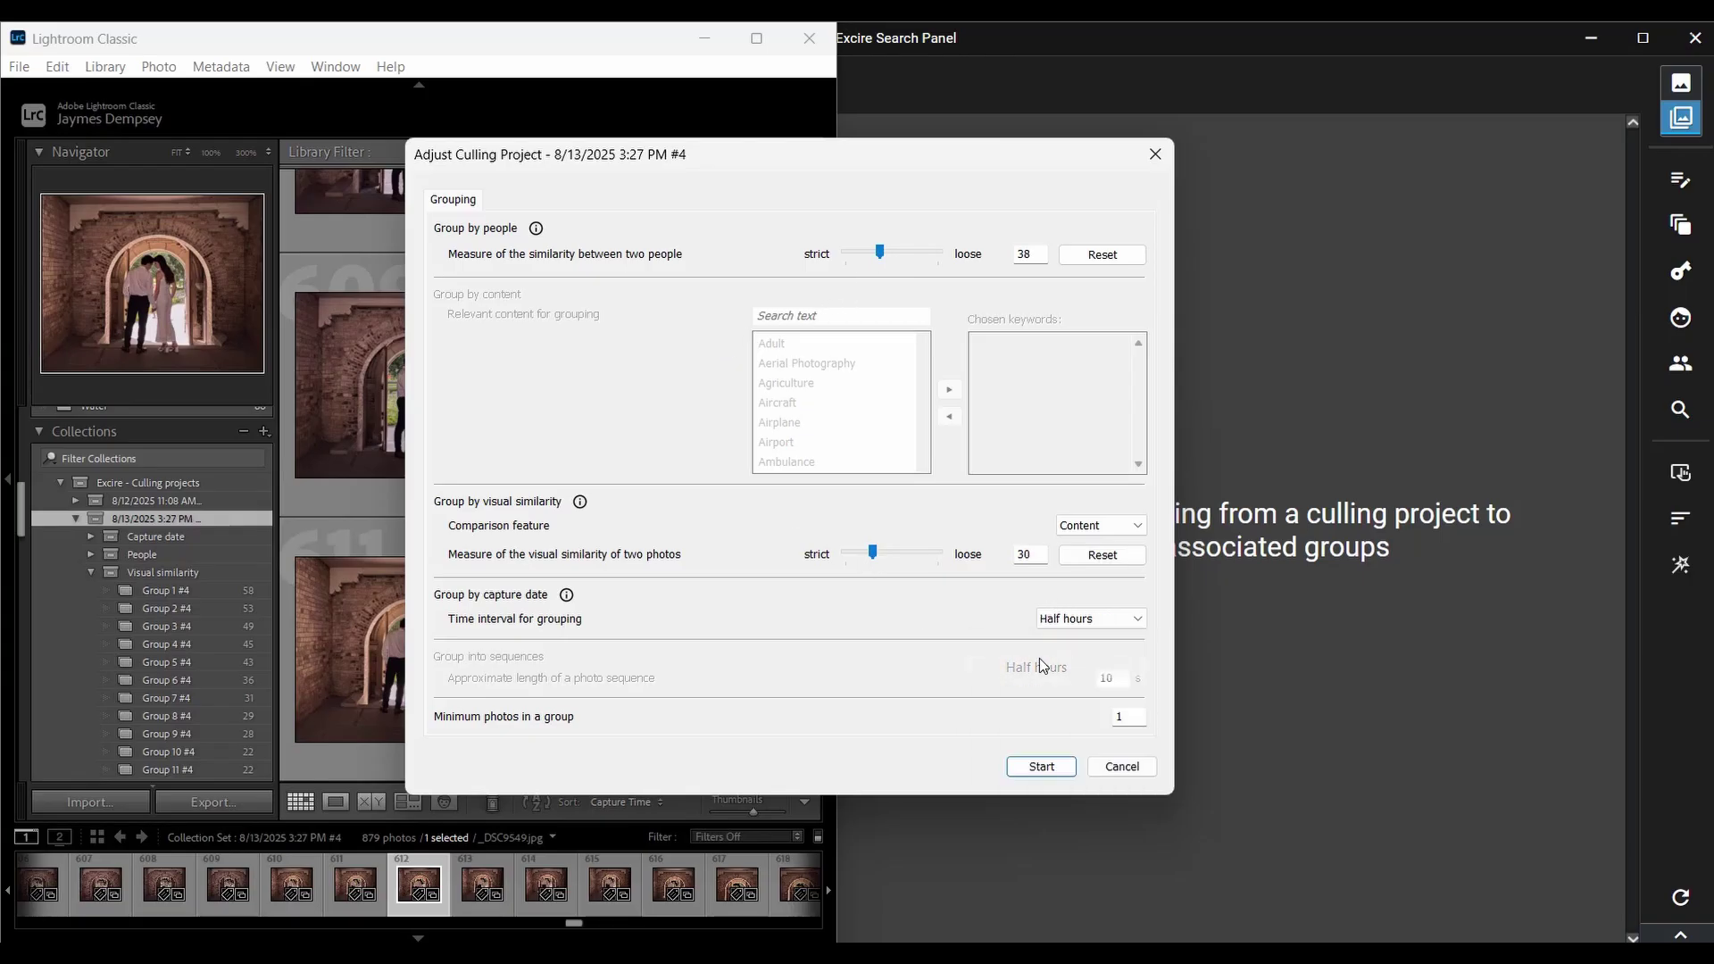
click(1044, 766)
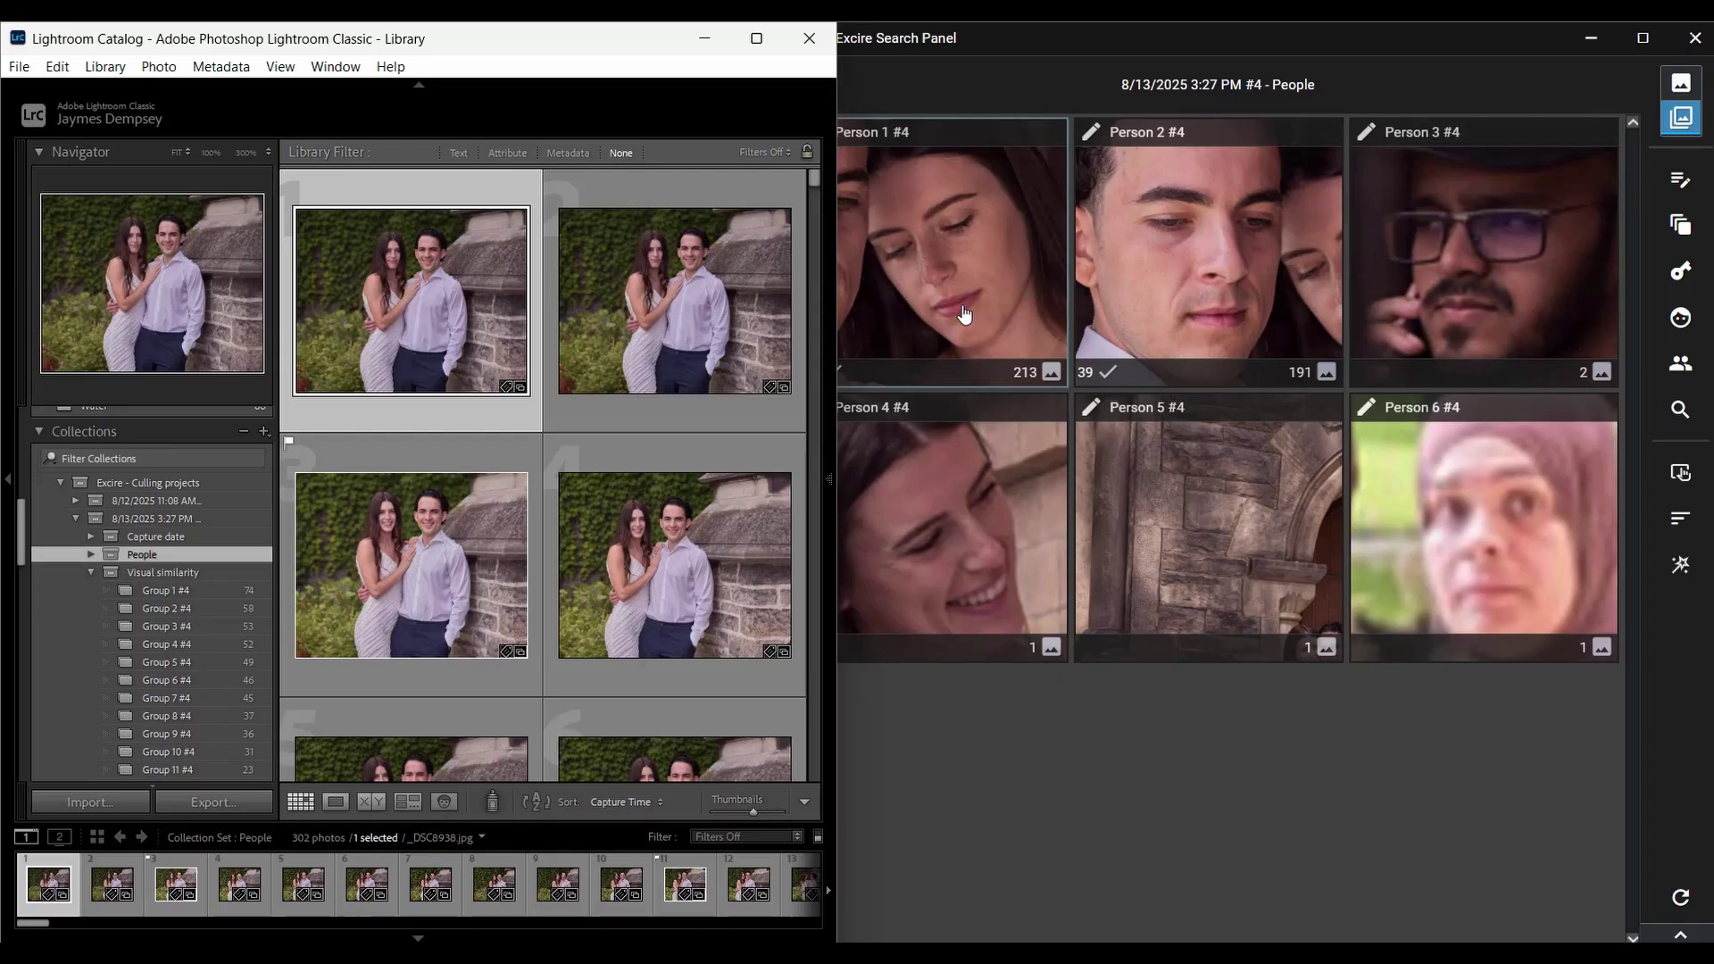
- Inspect the two iron-gate couple photos in Person 3 #4, then return to the person grid
double_click(1473, 257)
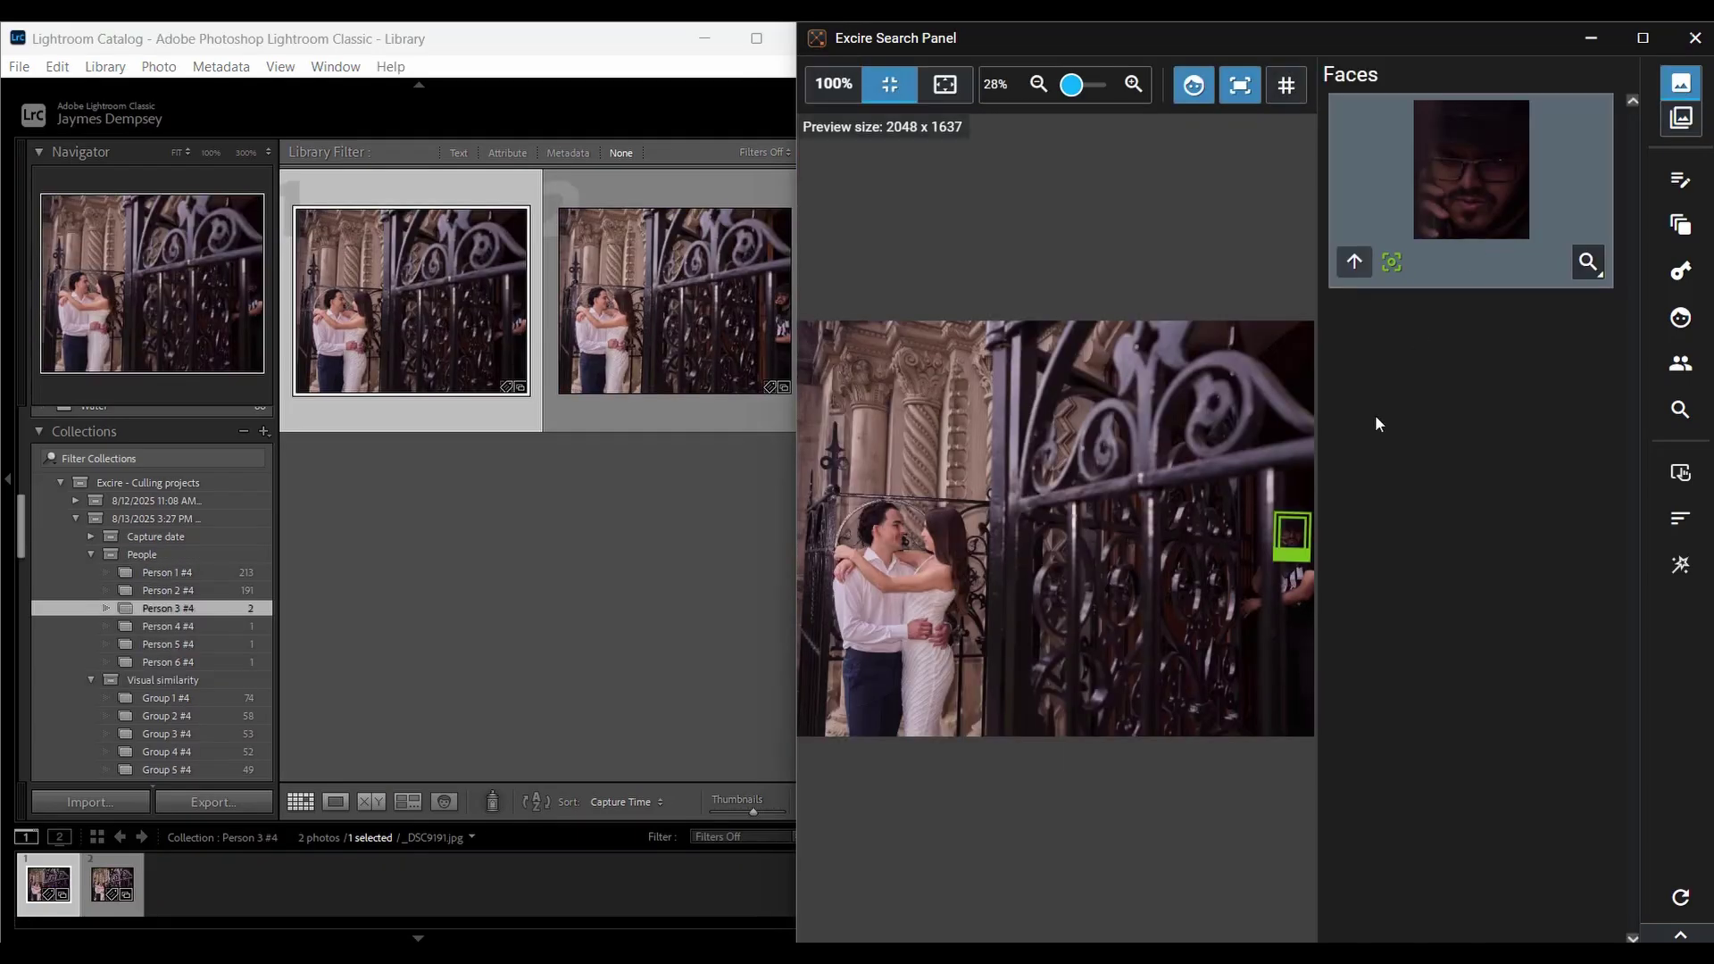
double_click(1281, 534)
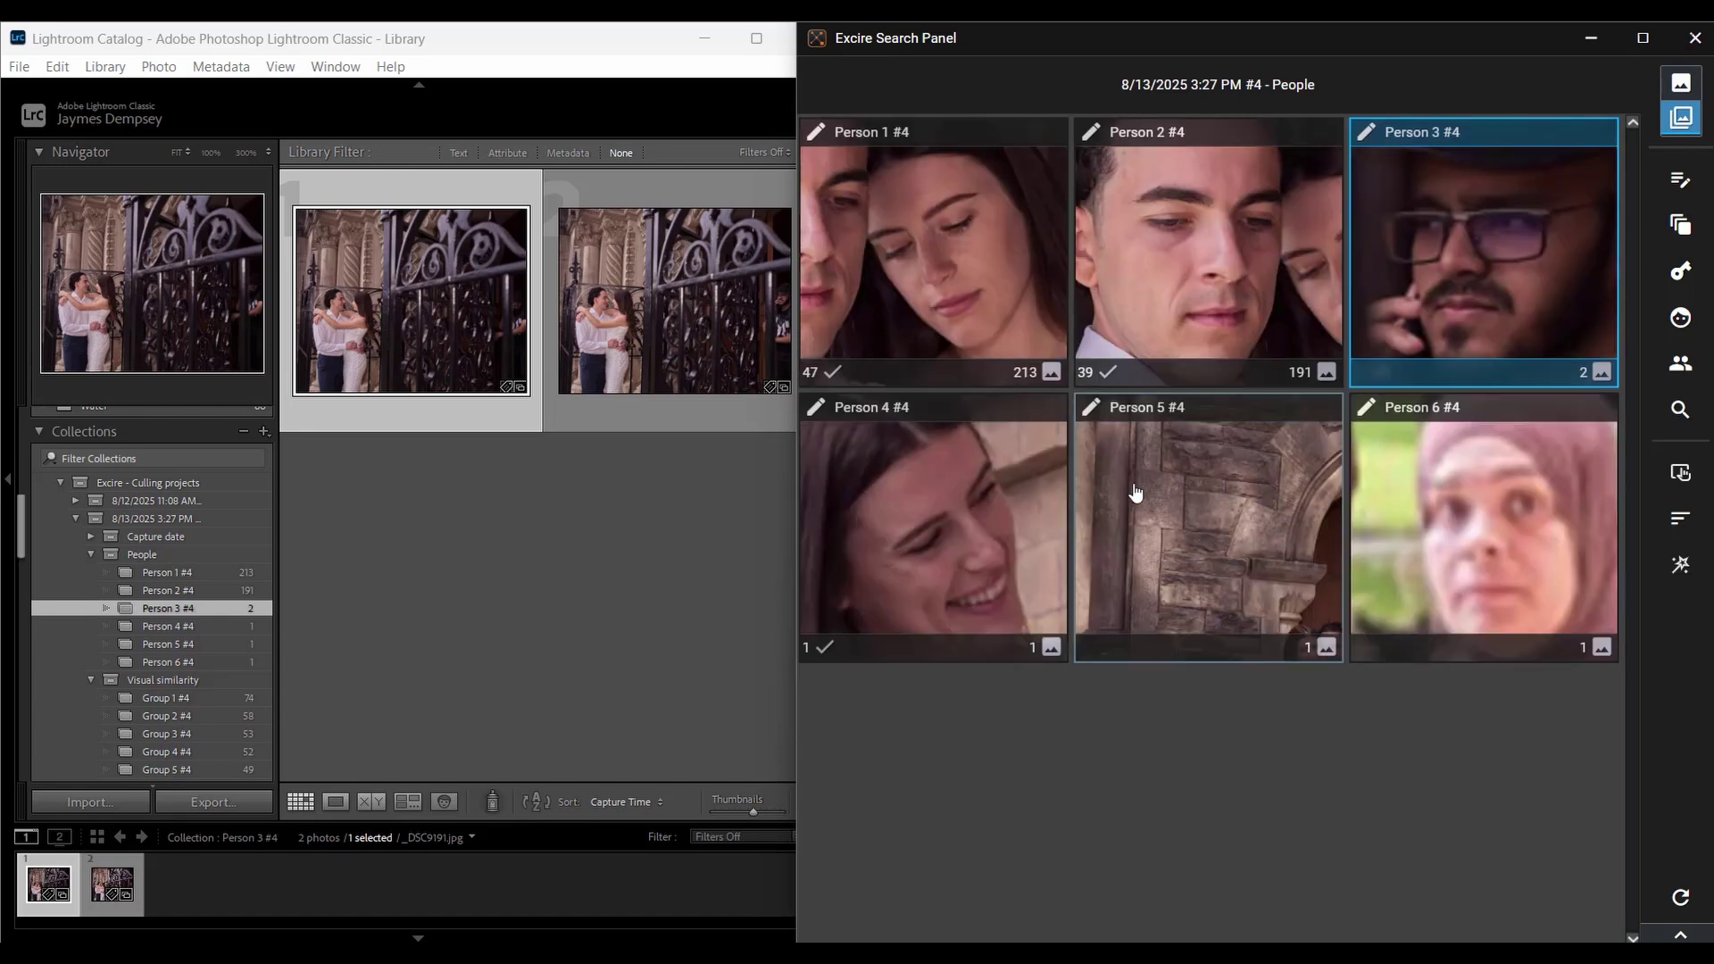
- Rename Person 1 #4 and Person 2 #4 to the woman's and the man's first names
click(823, 135)
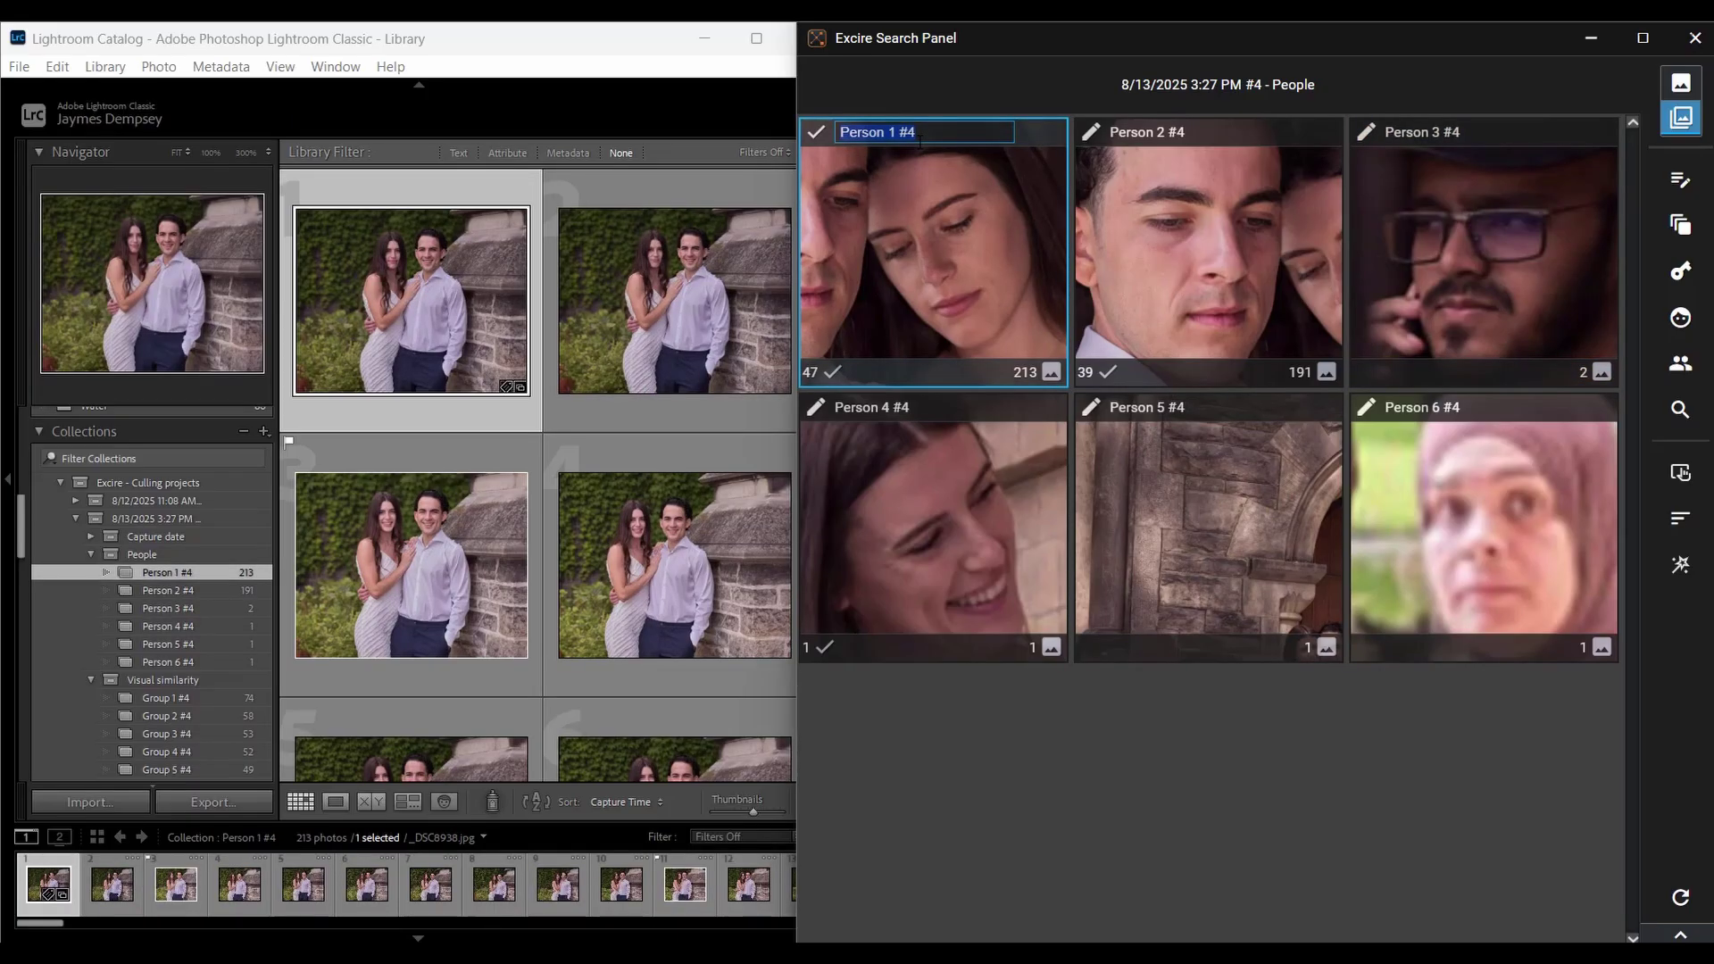
text(Anne)
key(Return)
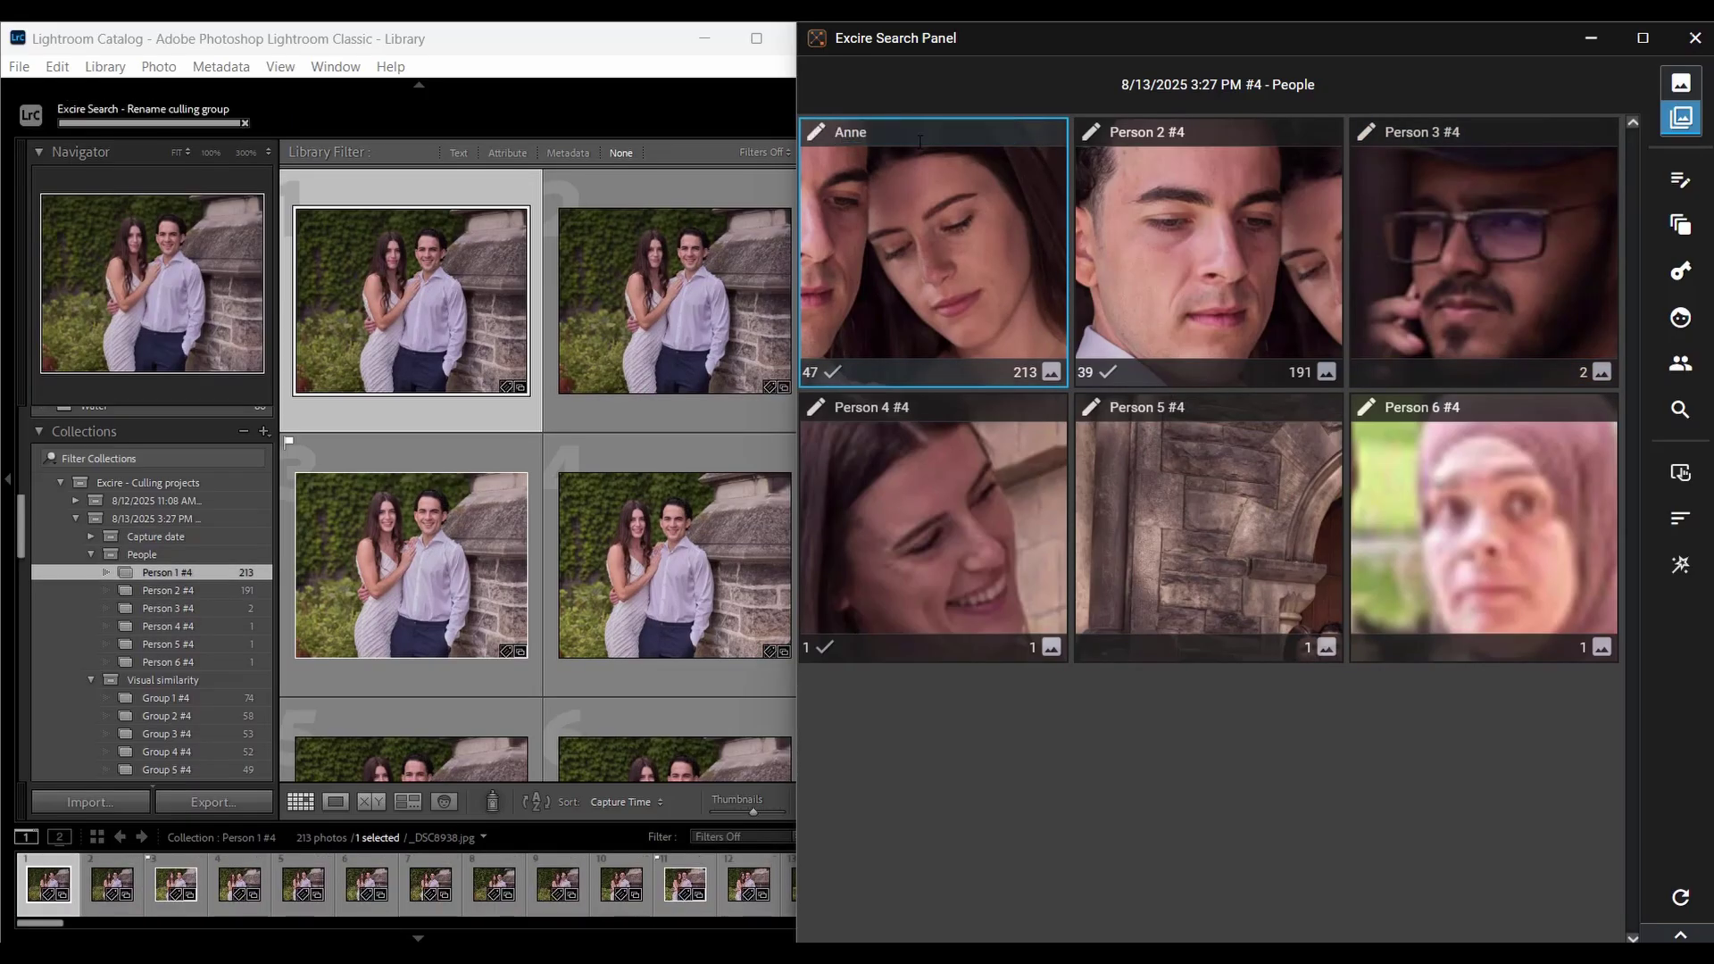
click(1091, 134)
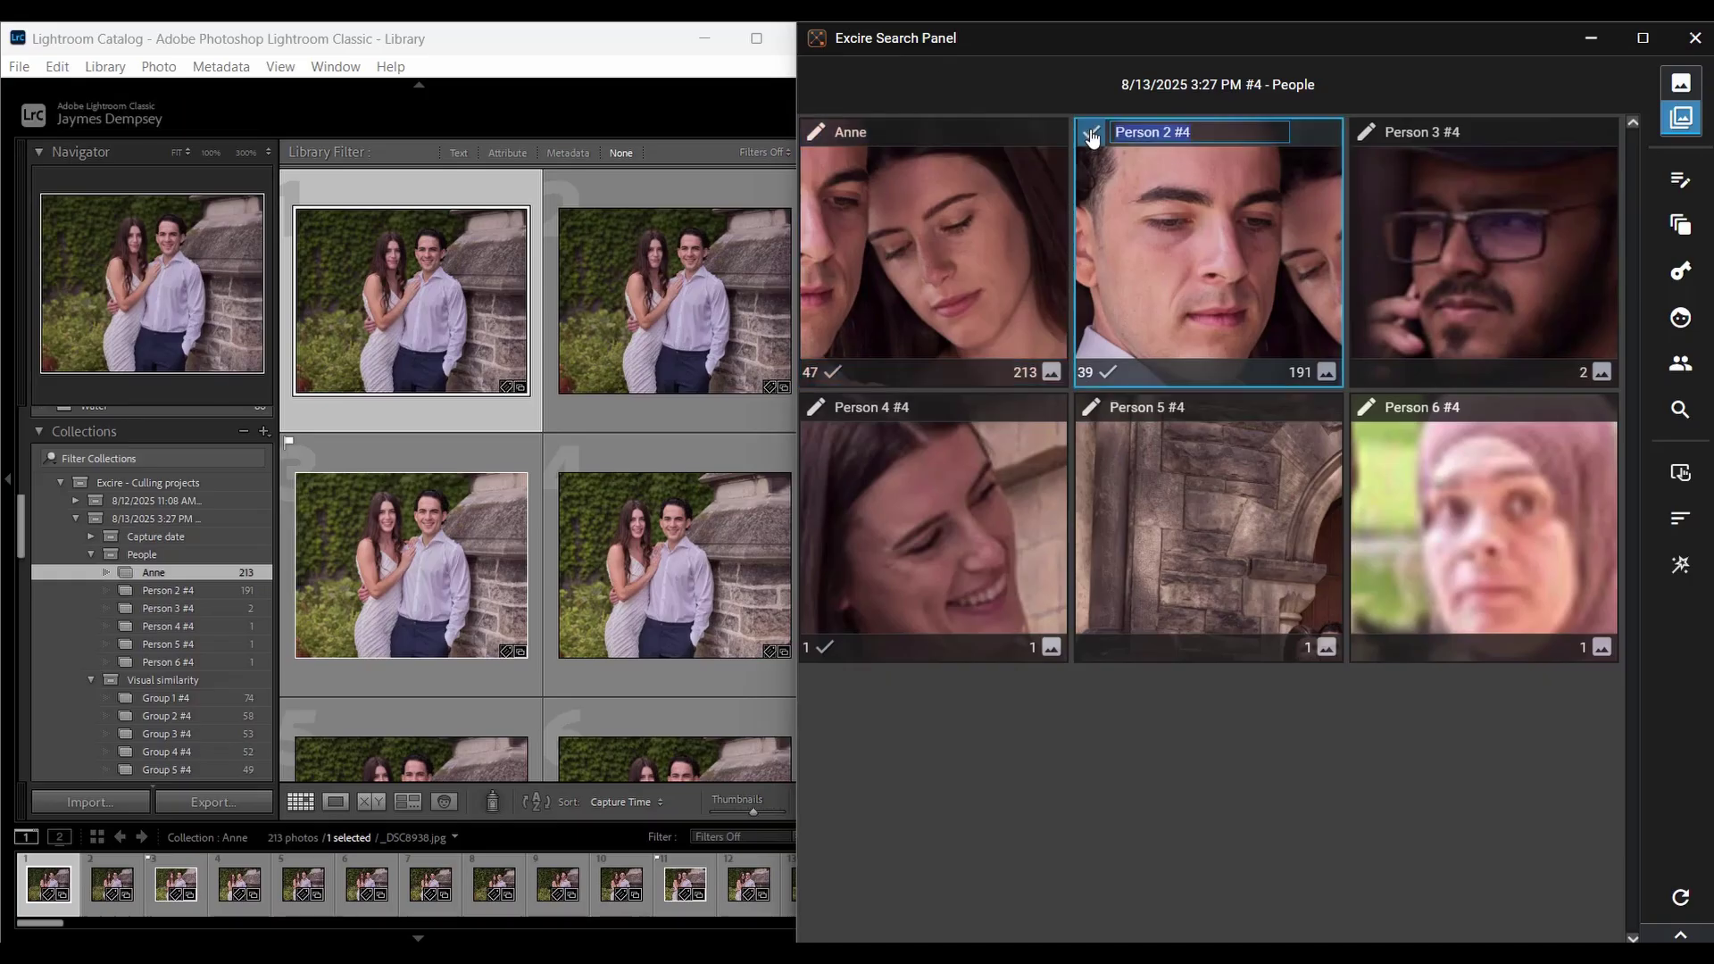
text(Mik)
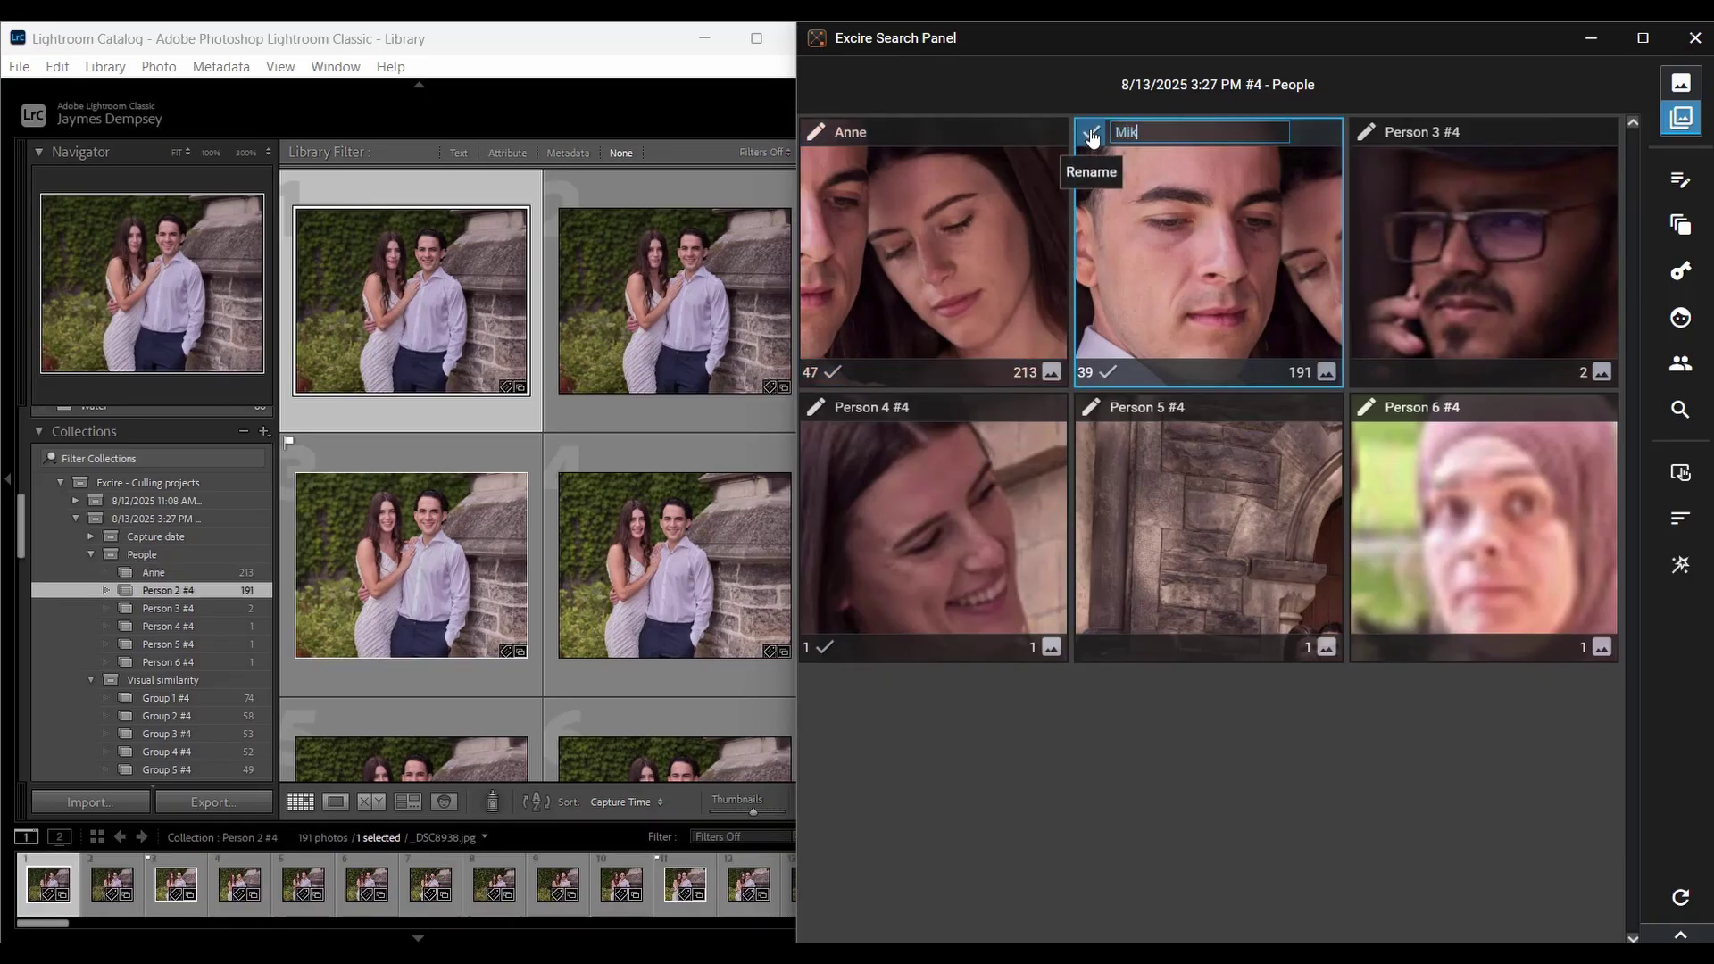
text(e)
key(Return)
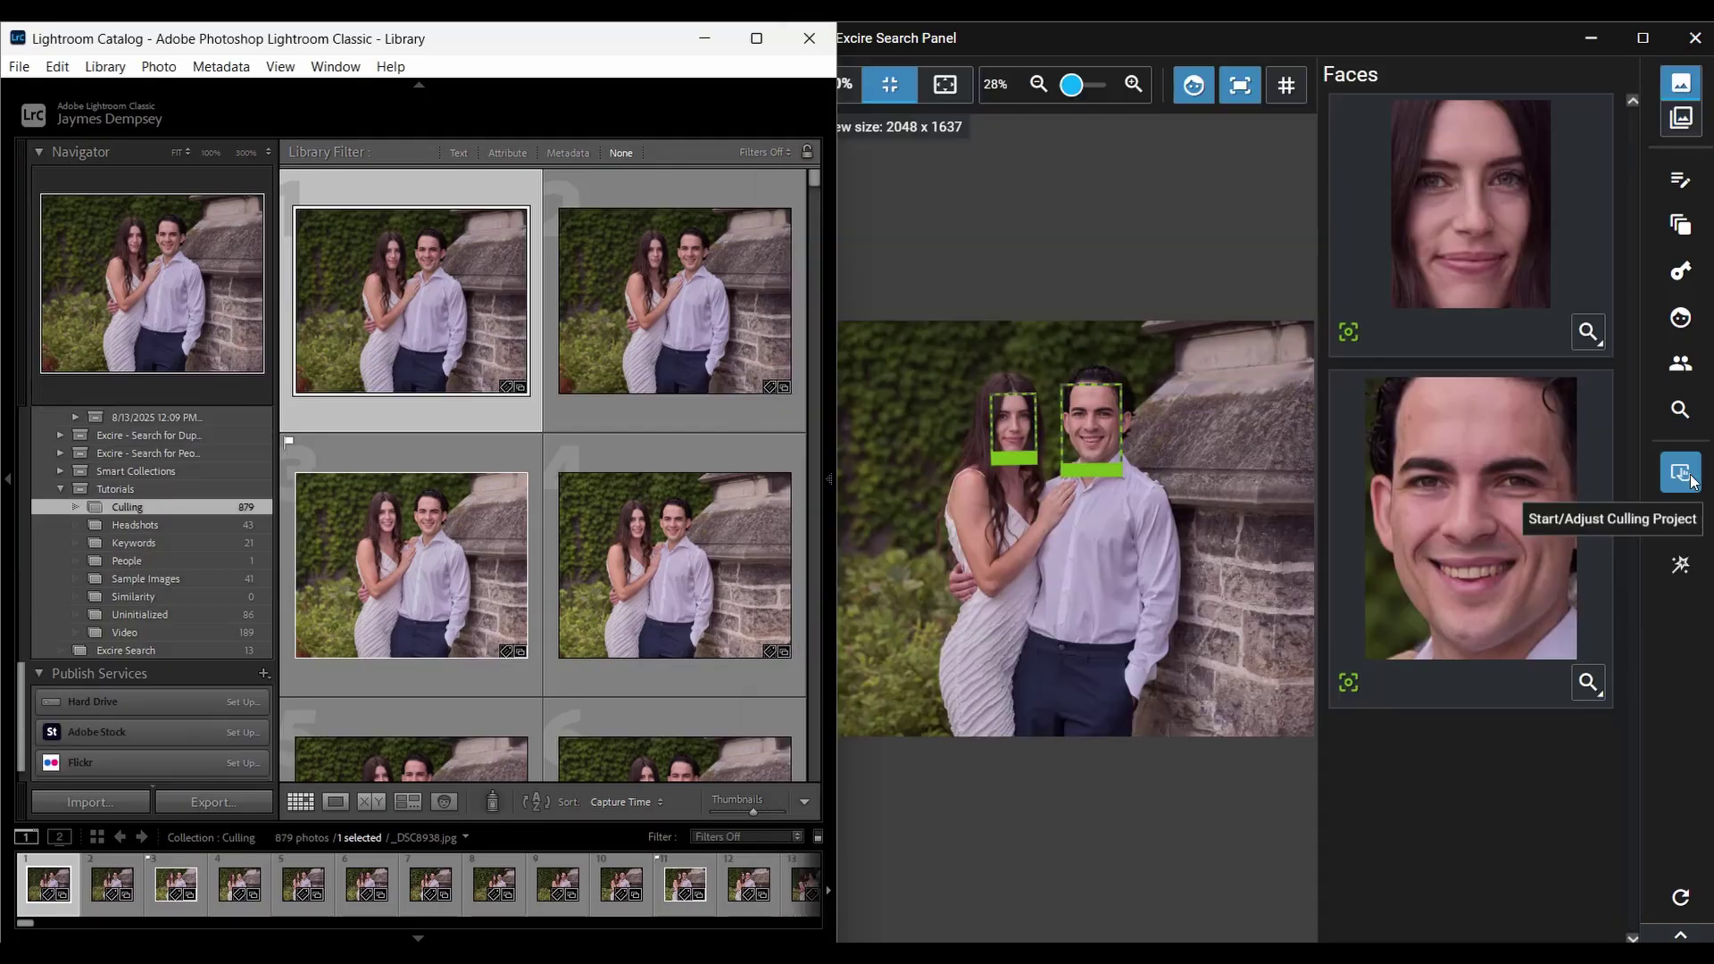
- Enable smart selection in a new culling project, grouped by Visual similarity
click(1681, 473)
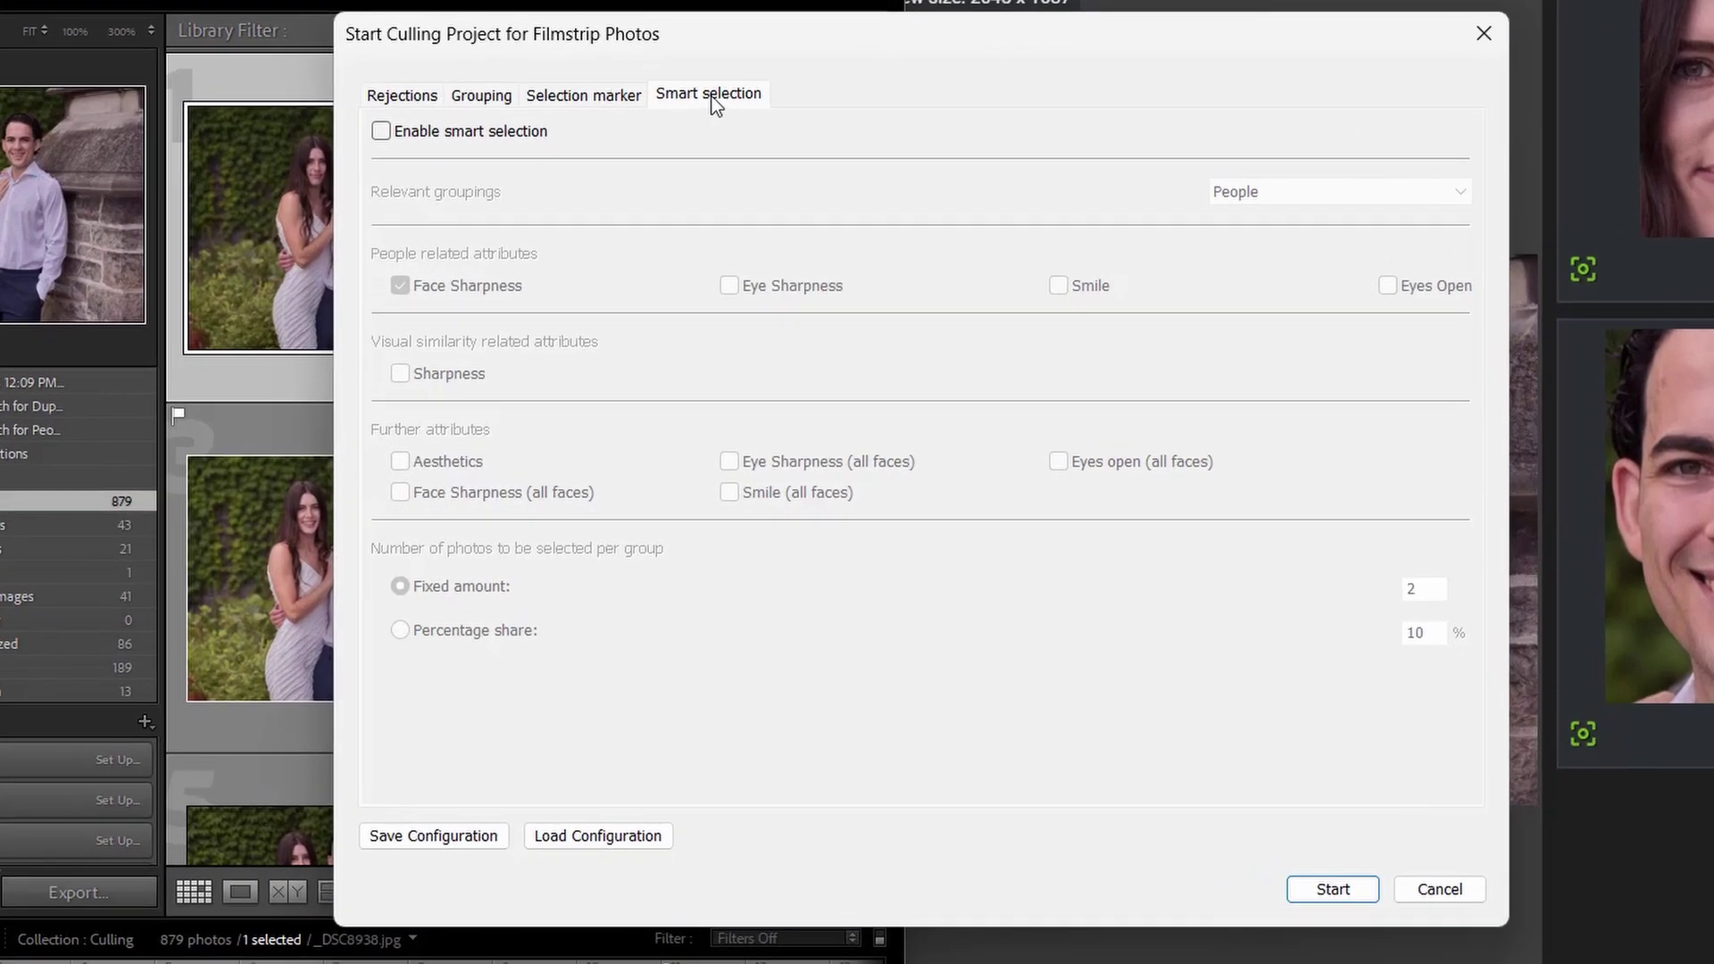
click(382, 131)
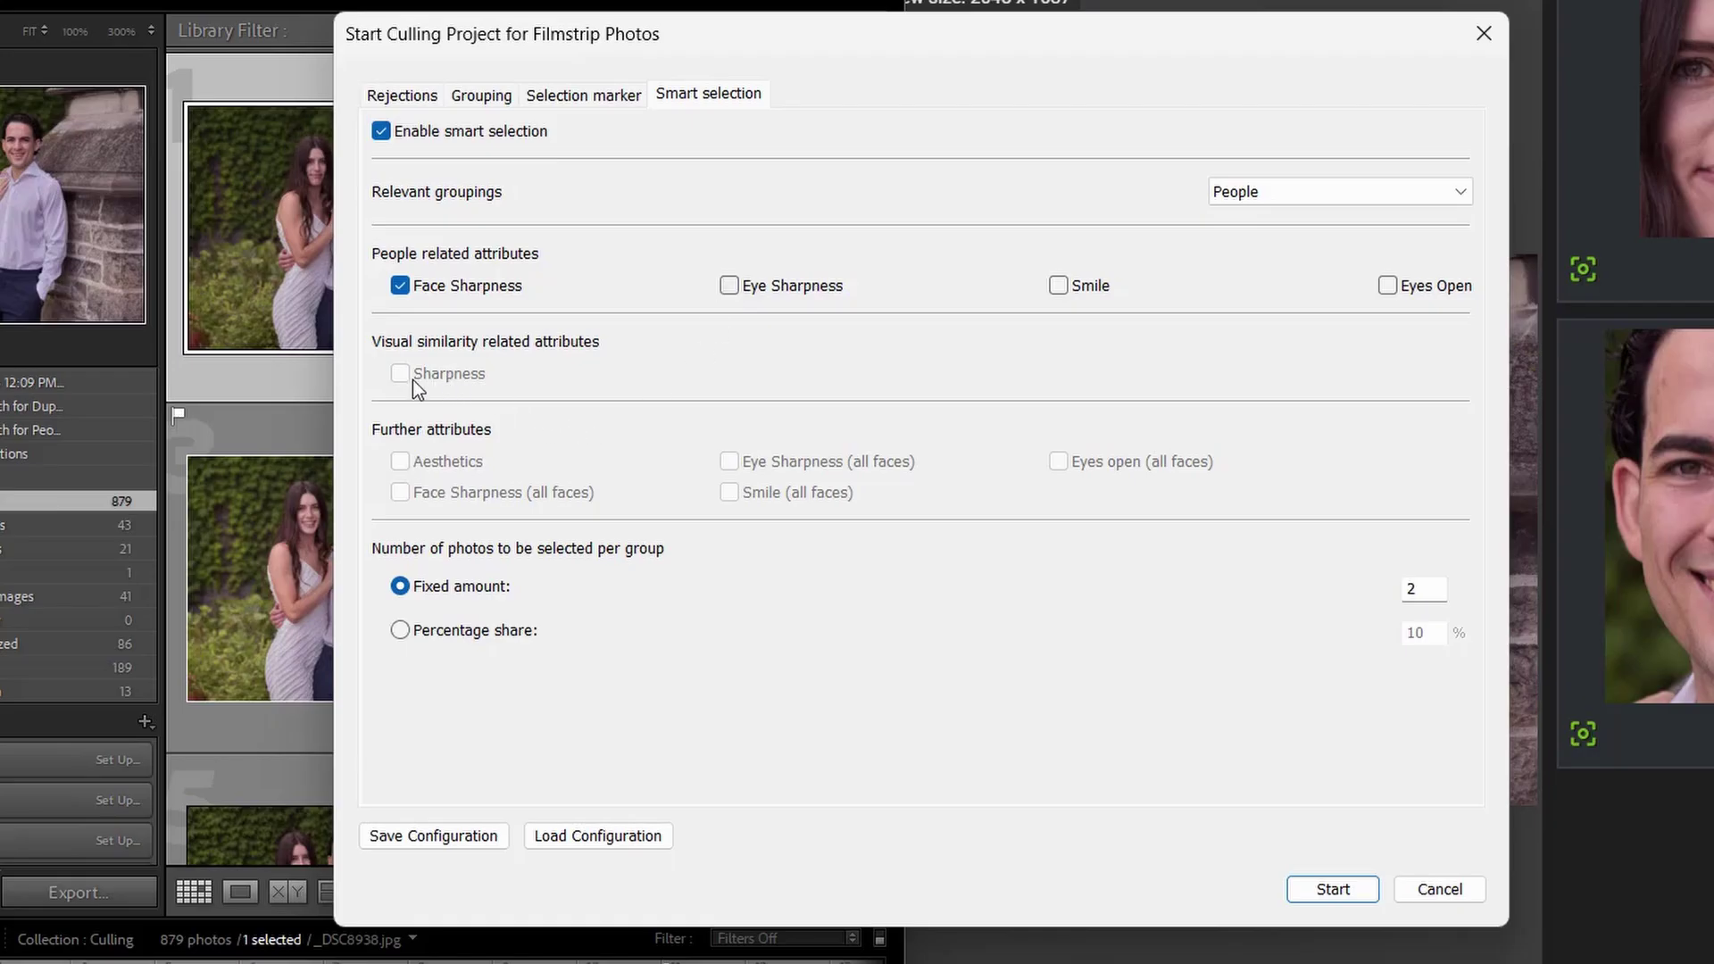
click(1300, 184)
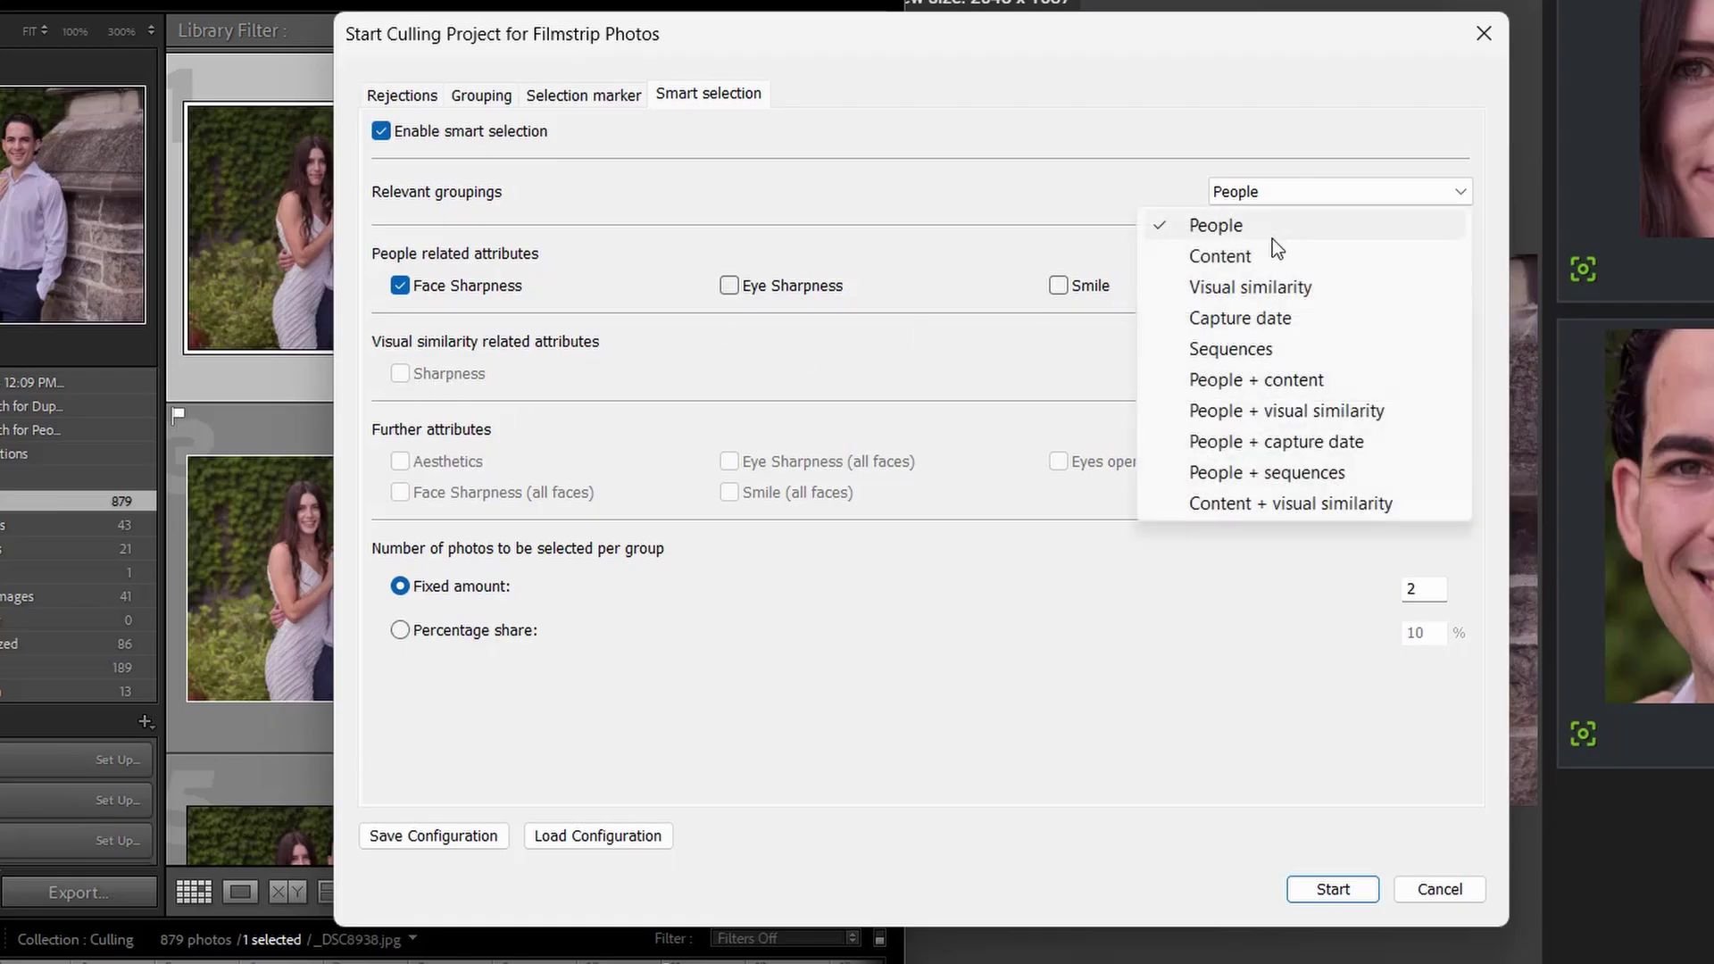
click(1261, 293)
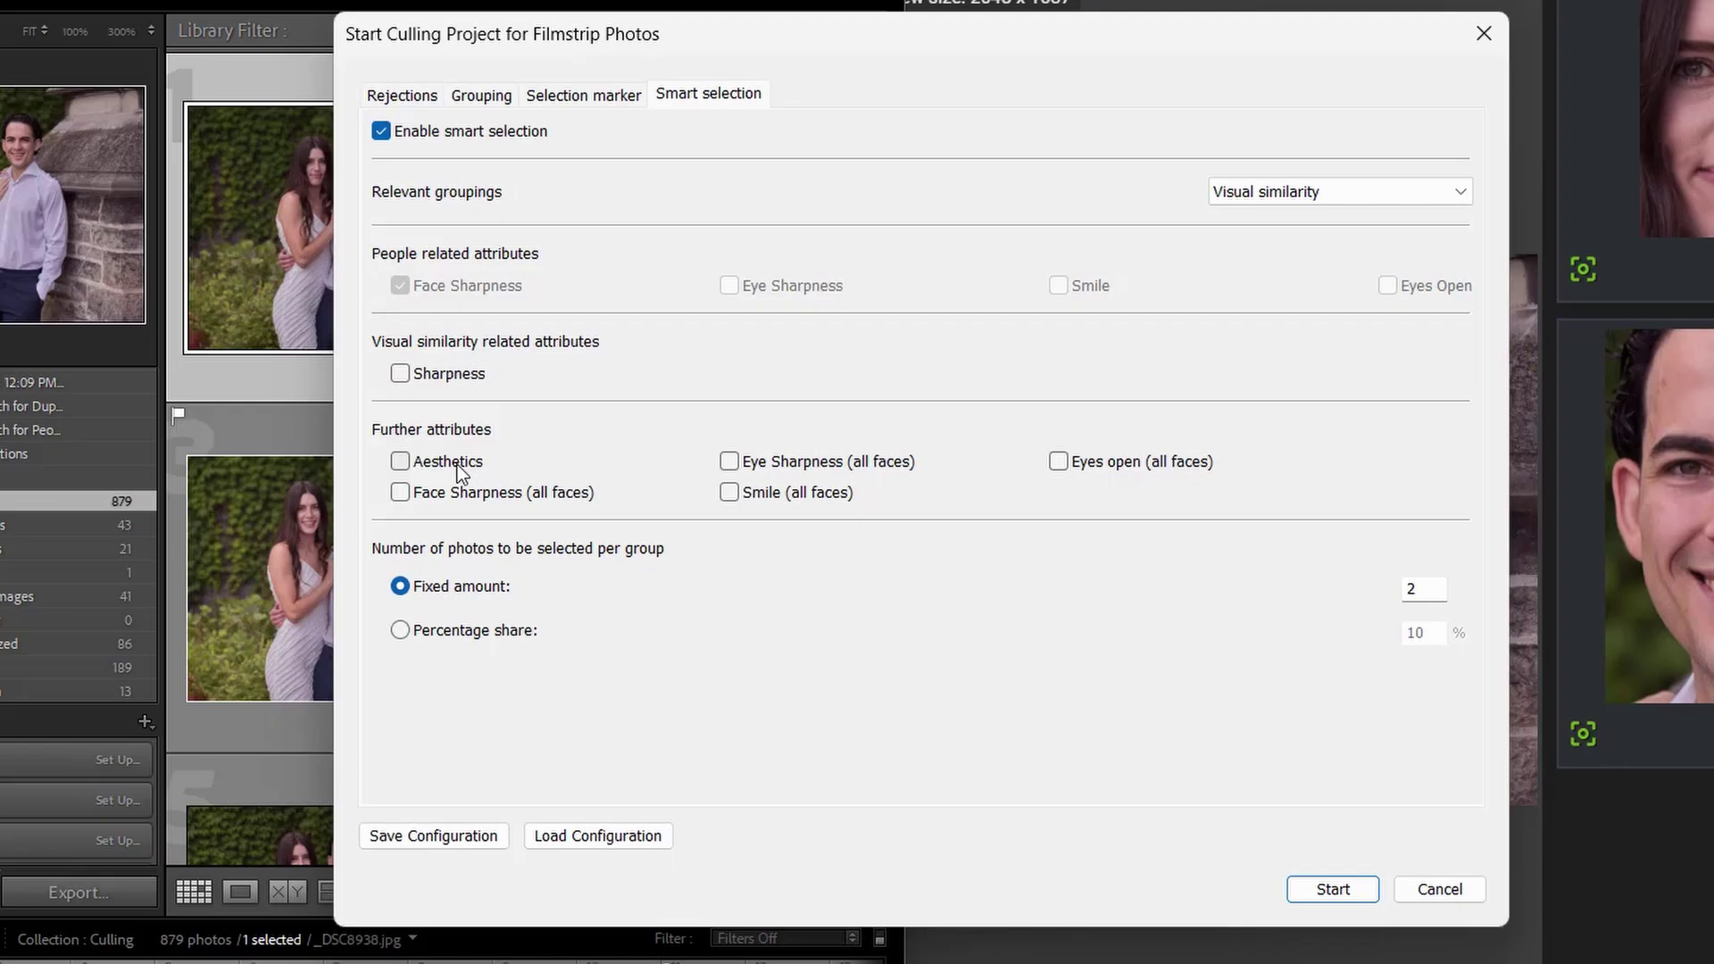
- Review marking and rejection options, rank by Aesthetics and Sharpness, and run the culling
click(569, 100)
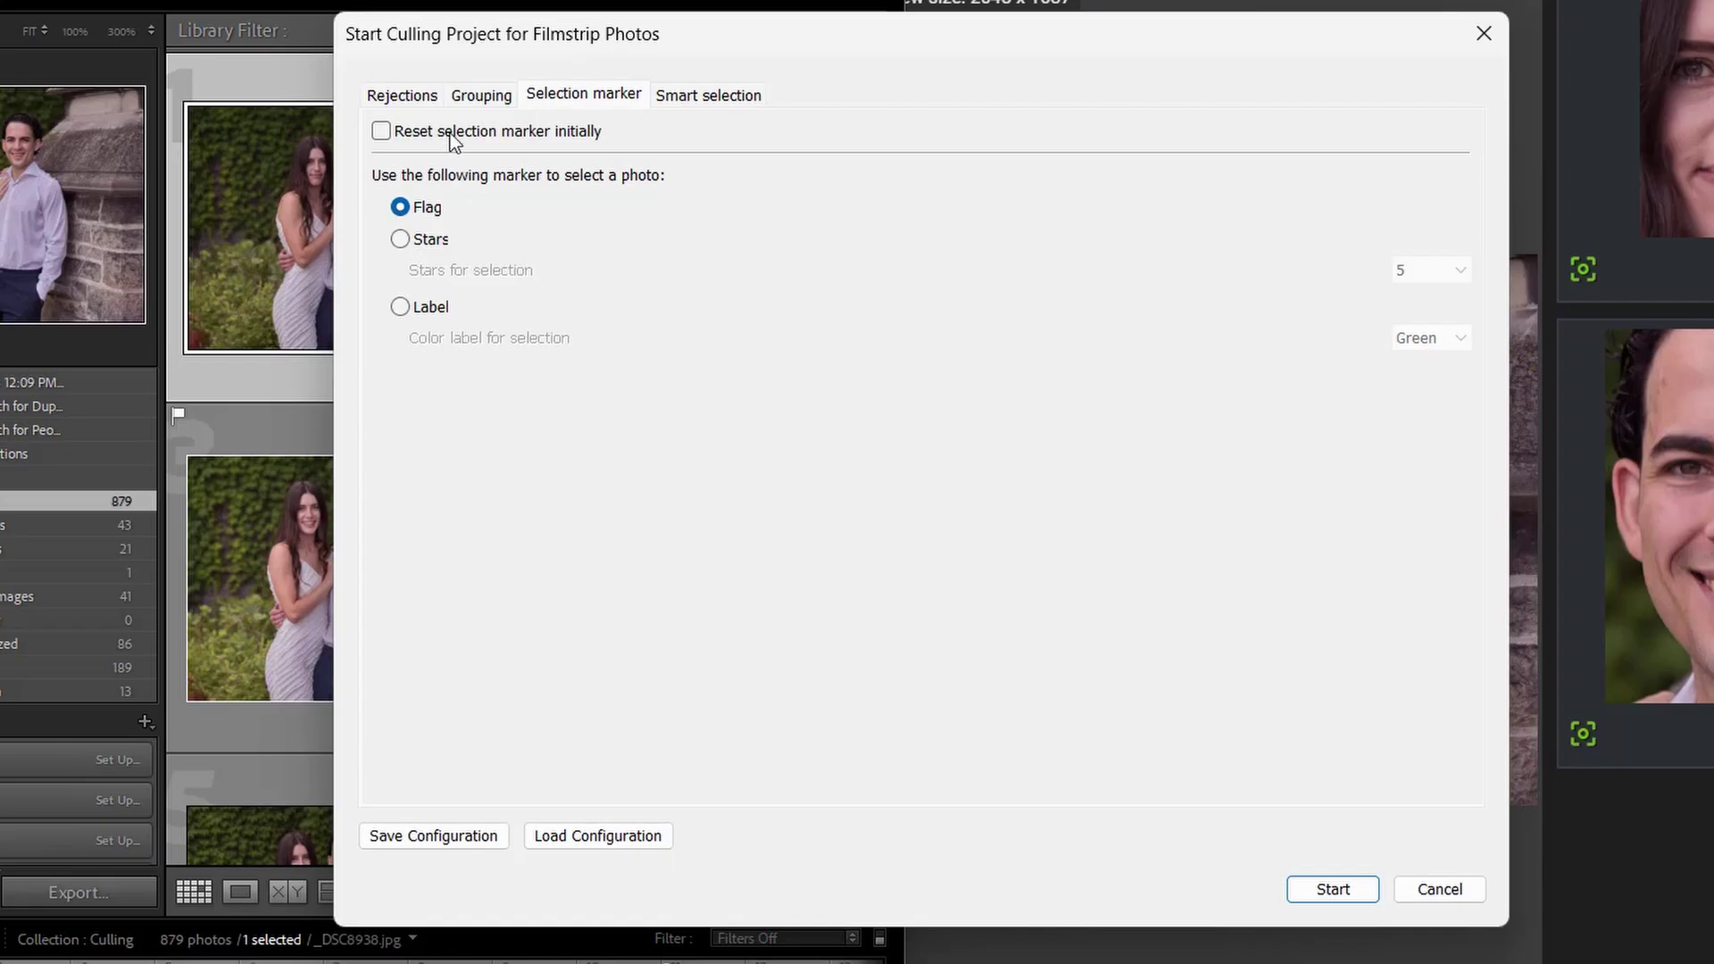
click(422, 96)
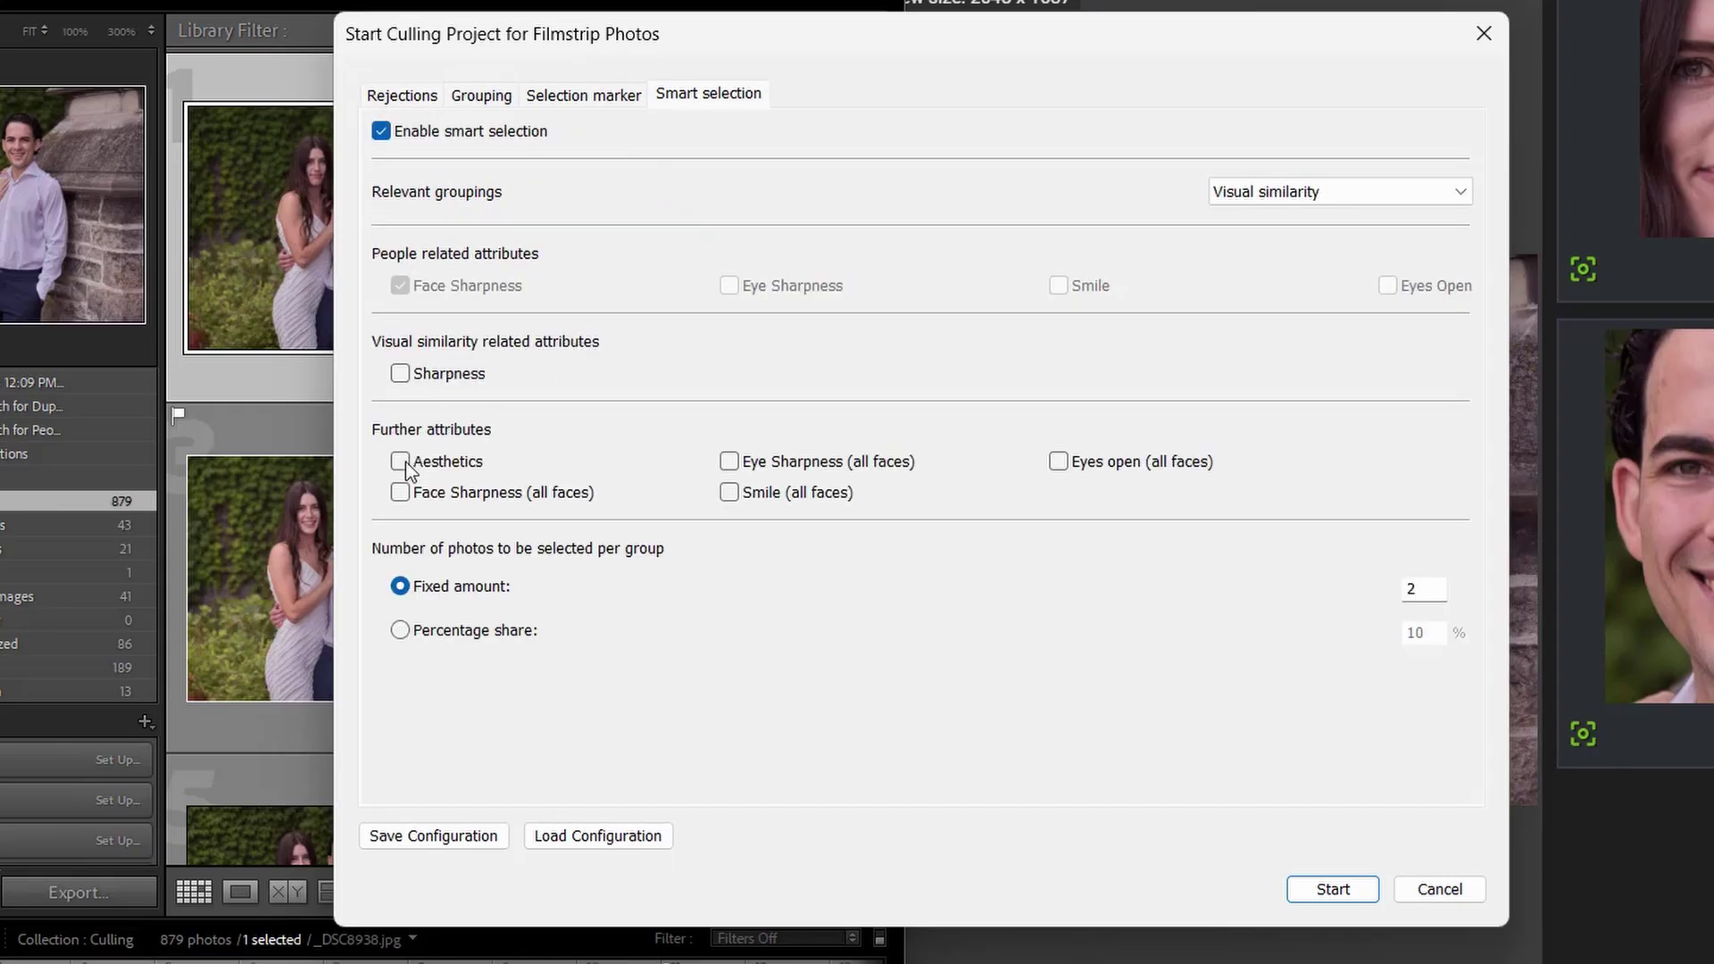
click(403, 463)
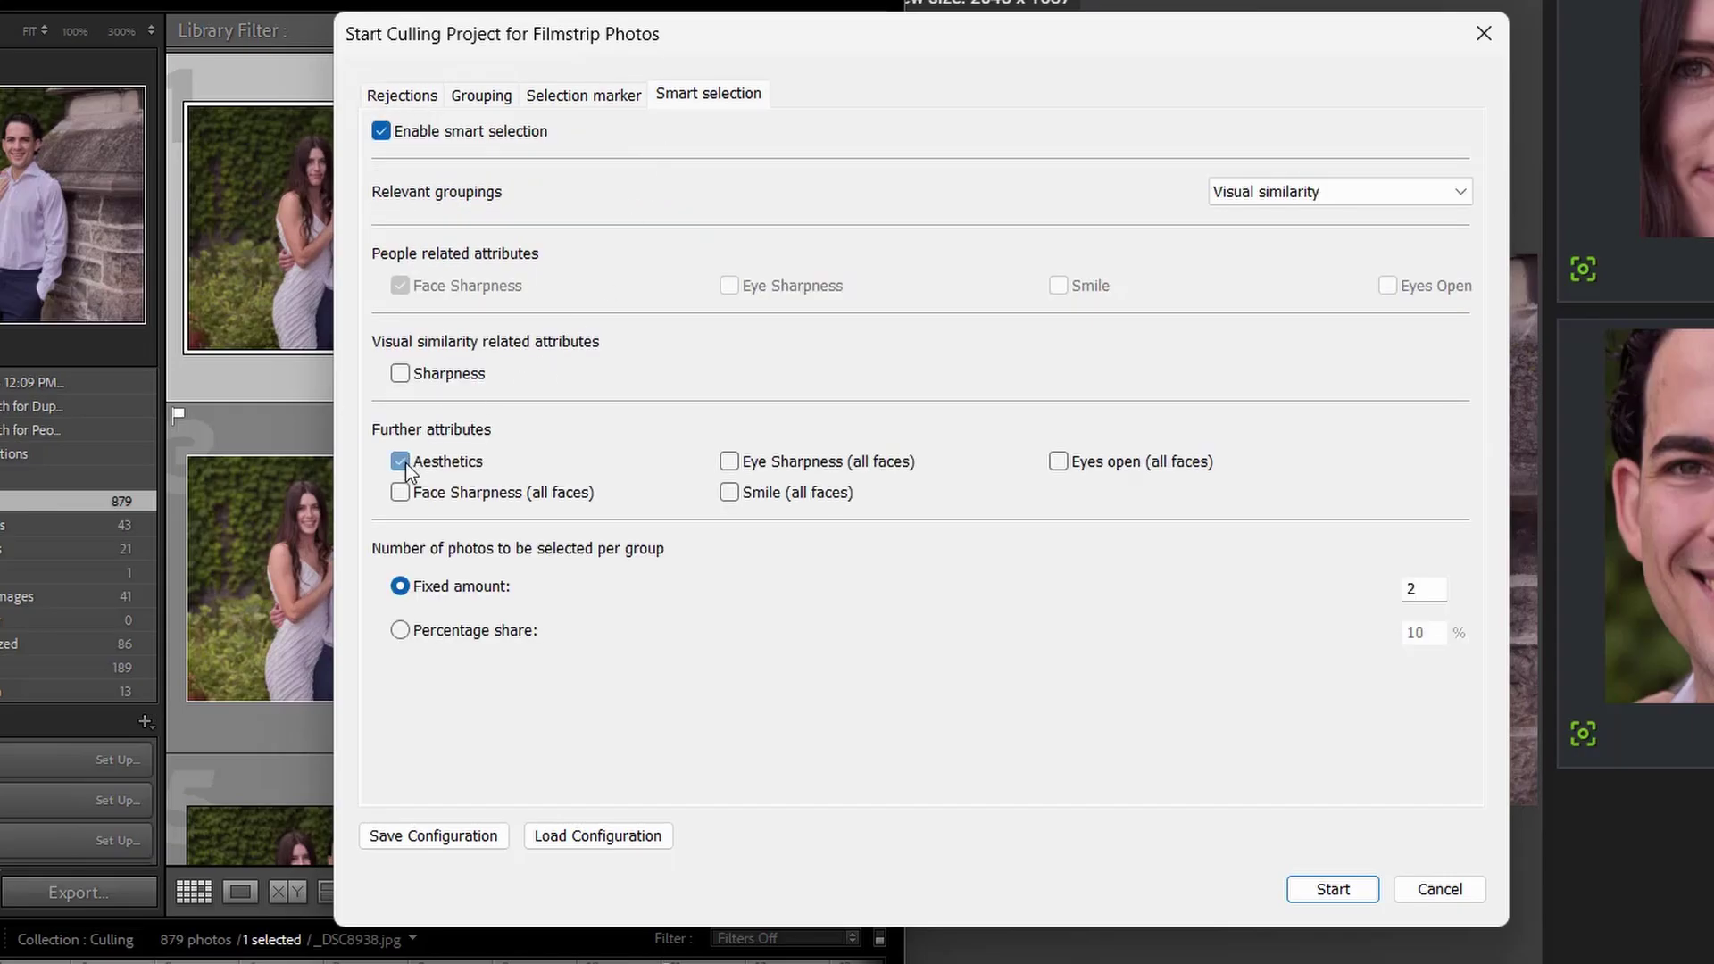
click(403, 377)
click(1358, 886)
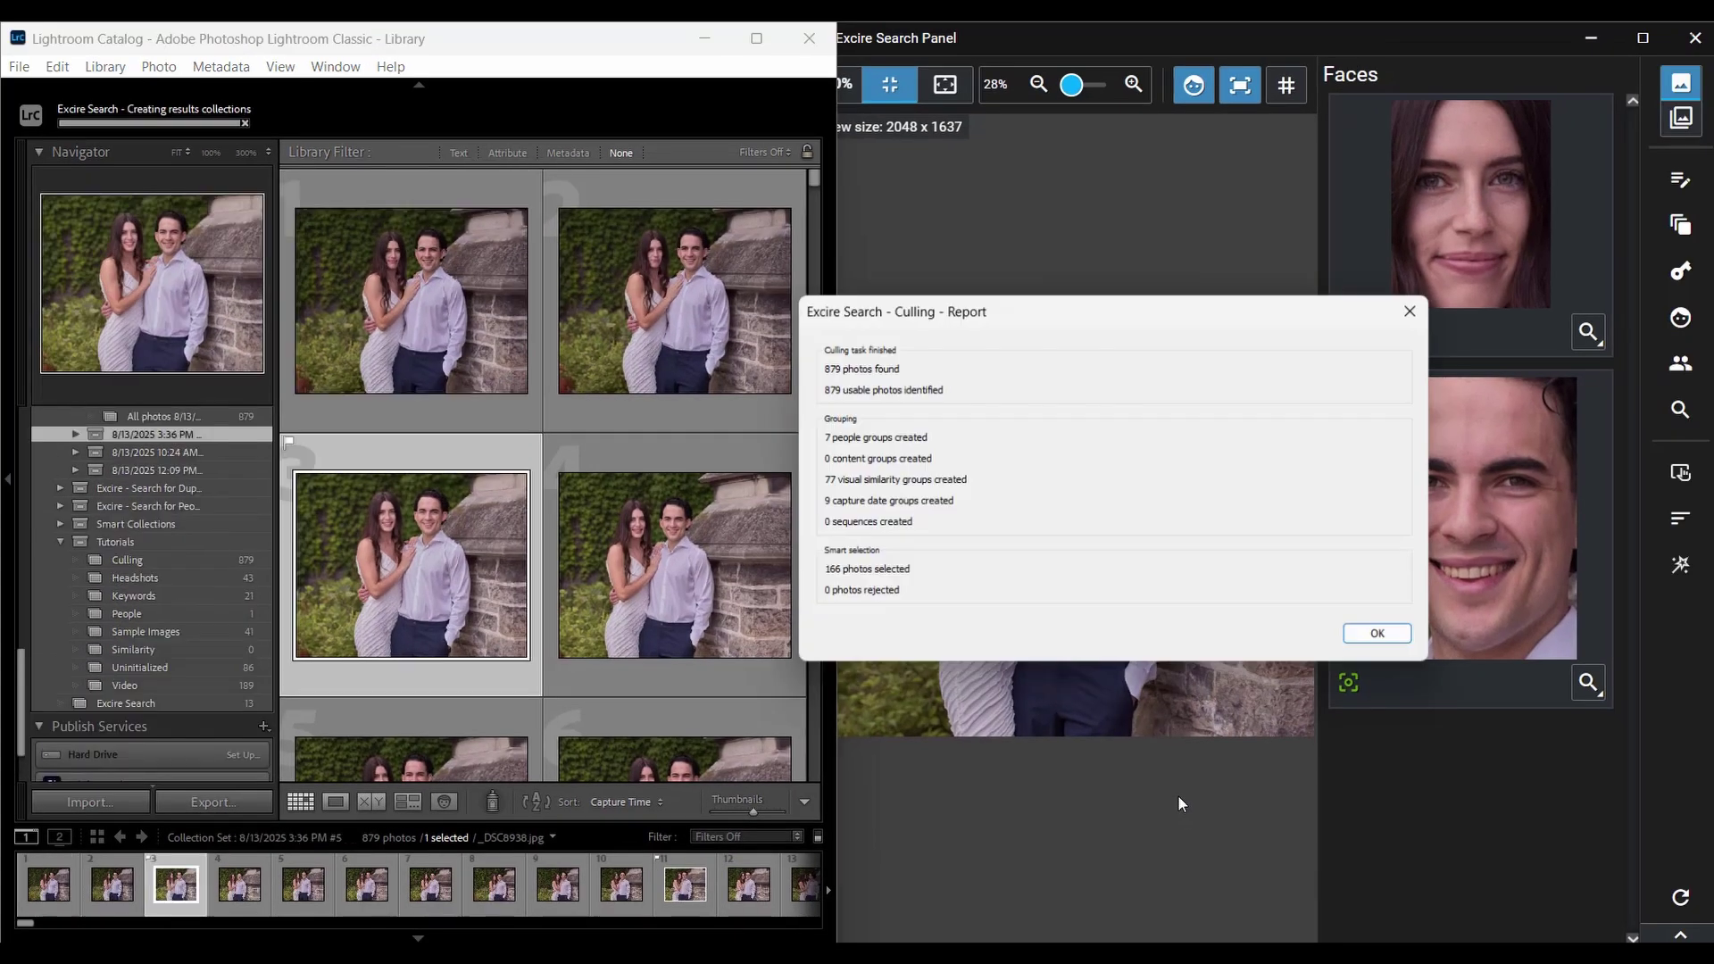
- Show the 166-photo Selection collection with thumbnails shrunk to three per row
click(1377, 633)
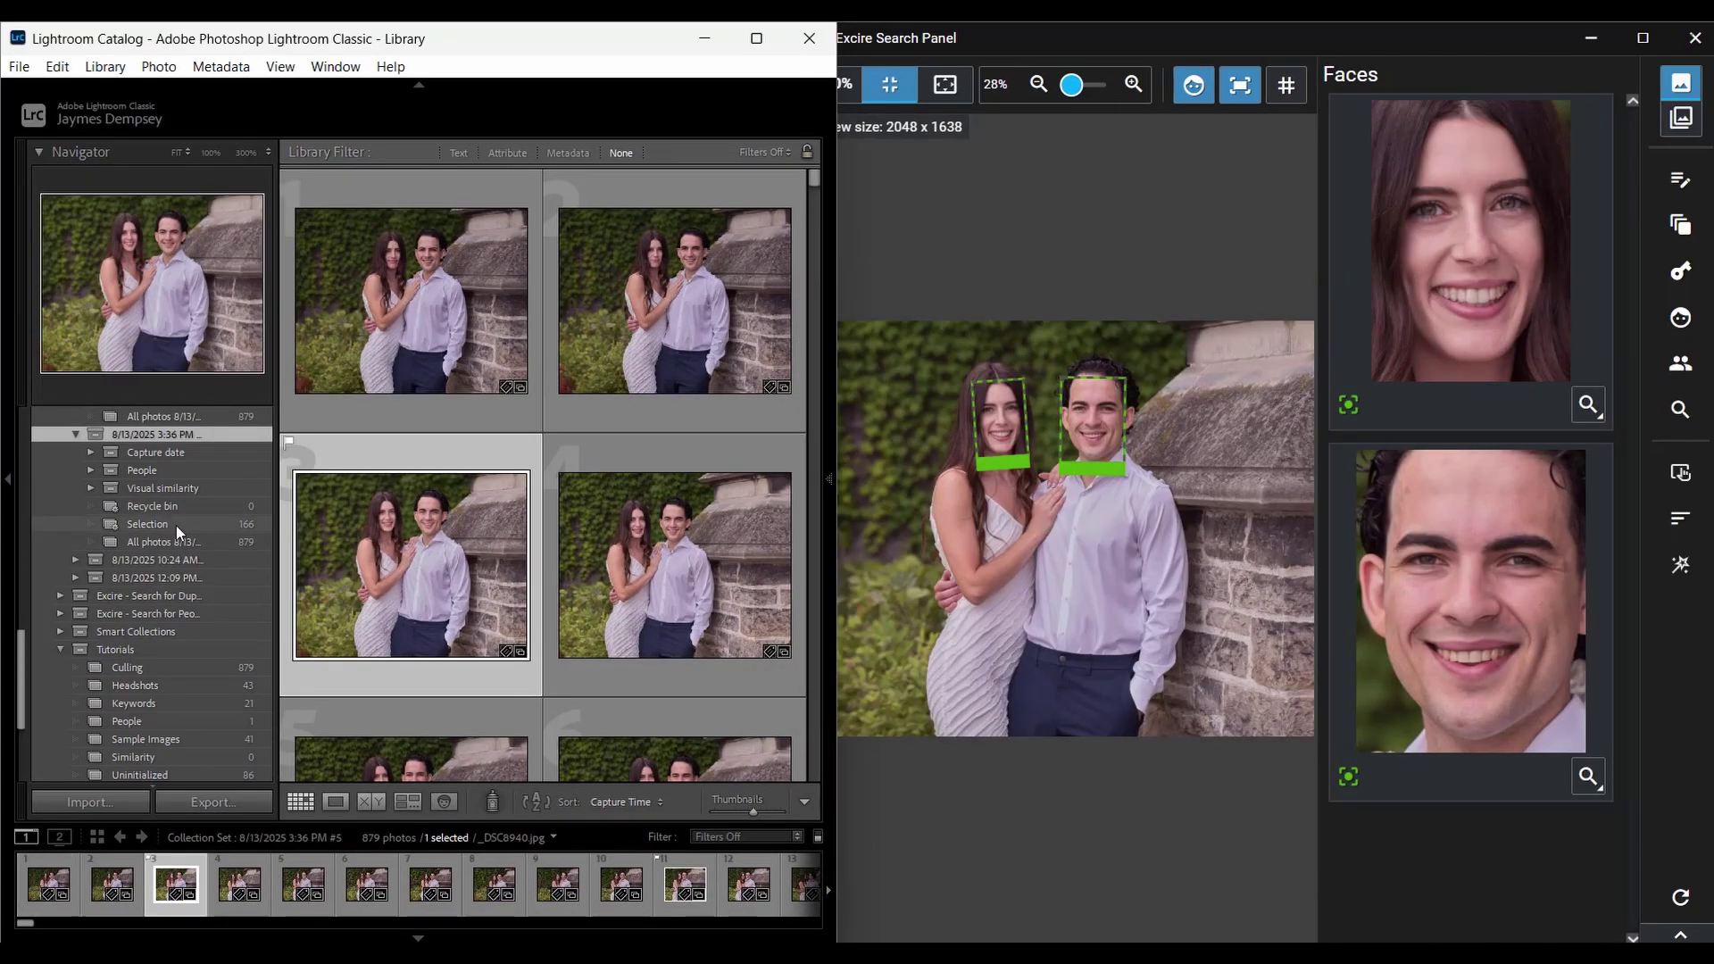
click(175, 525)
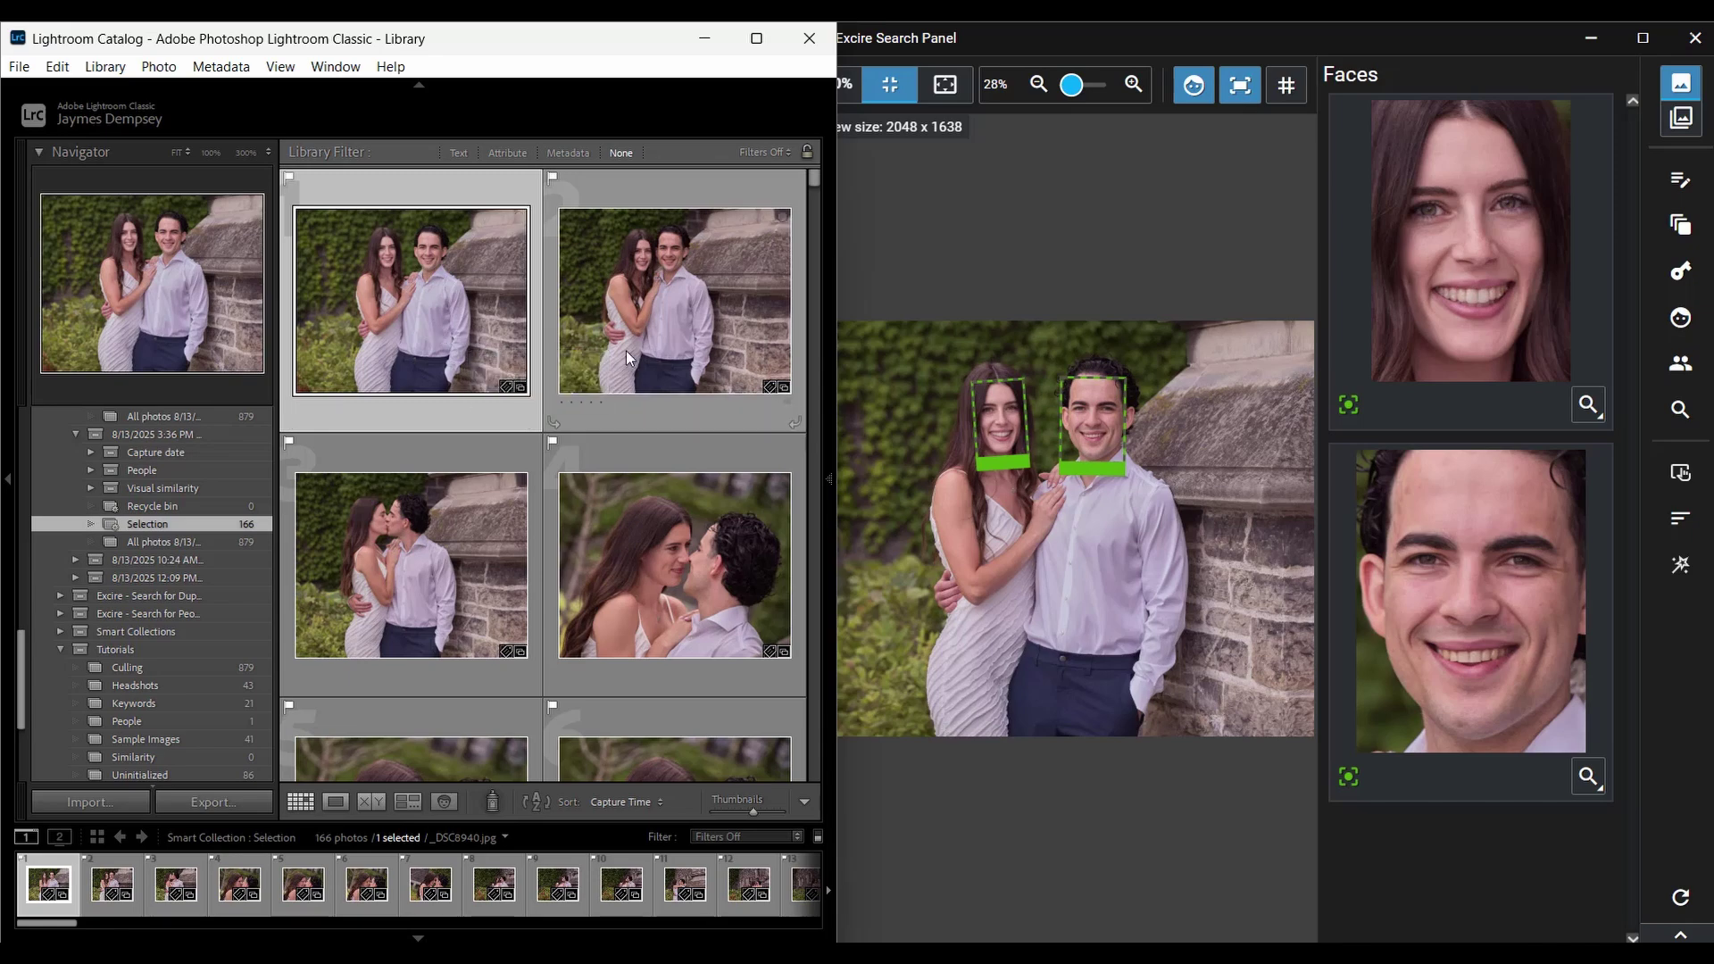
scroll(588, 368, down, 3)
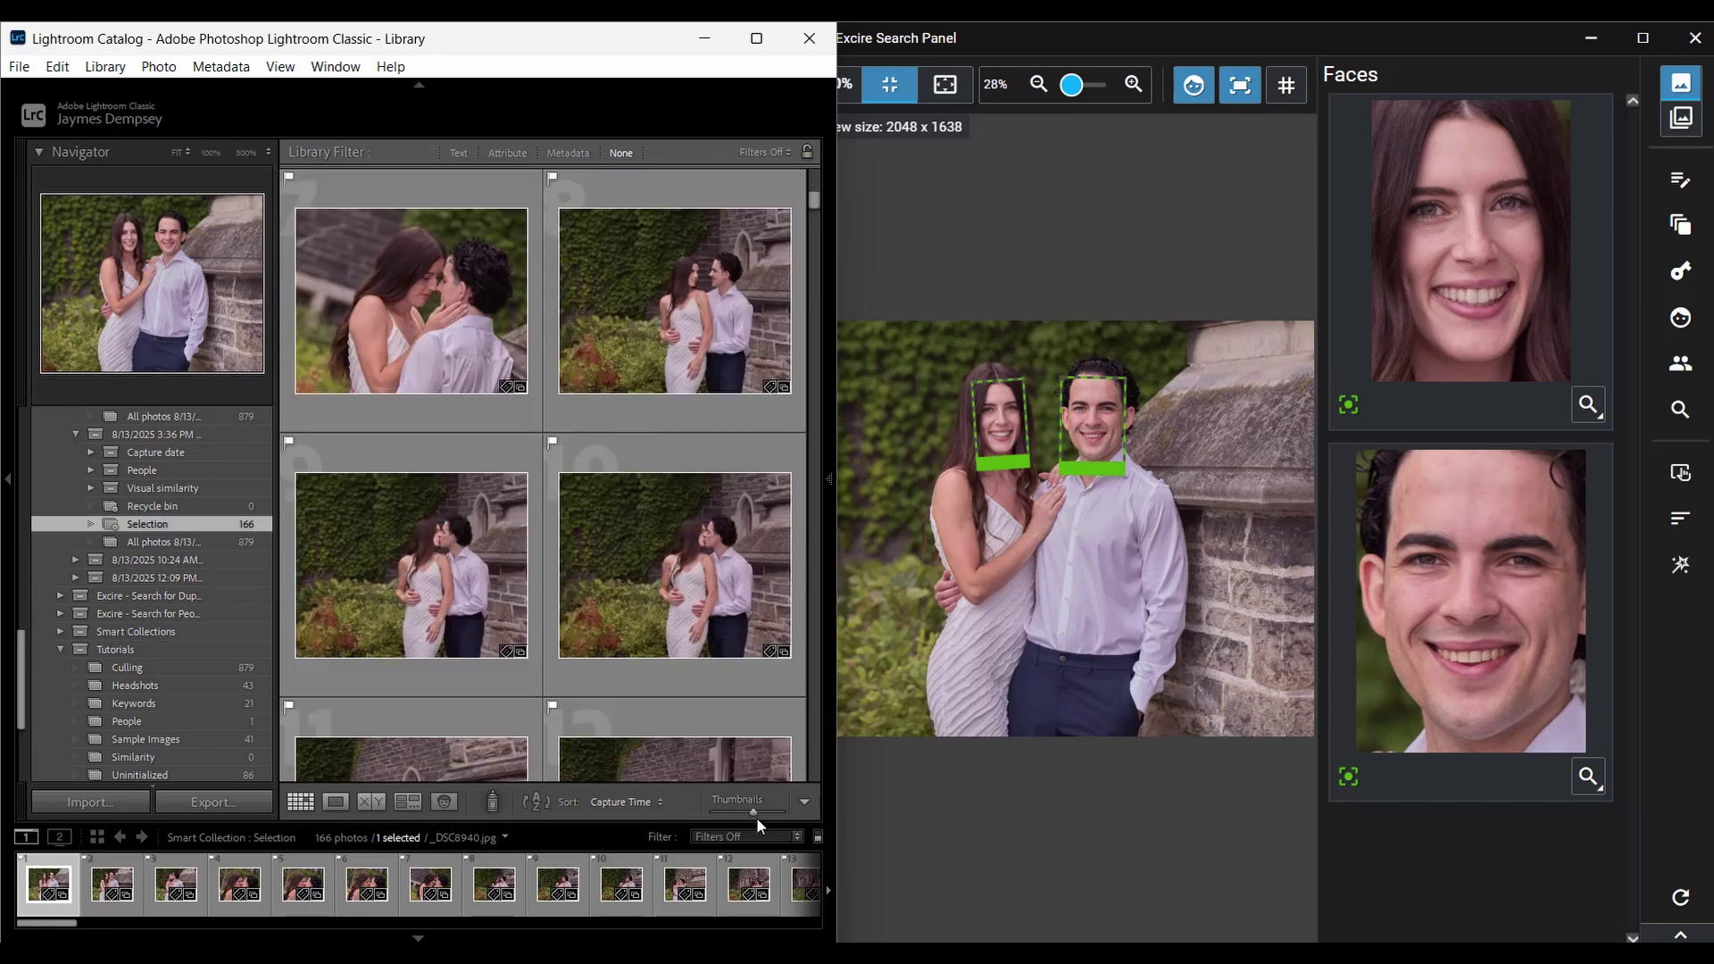
drag(753, 815, 738, 815)
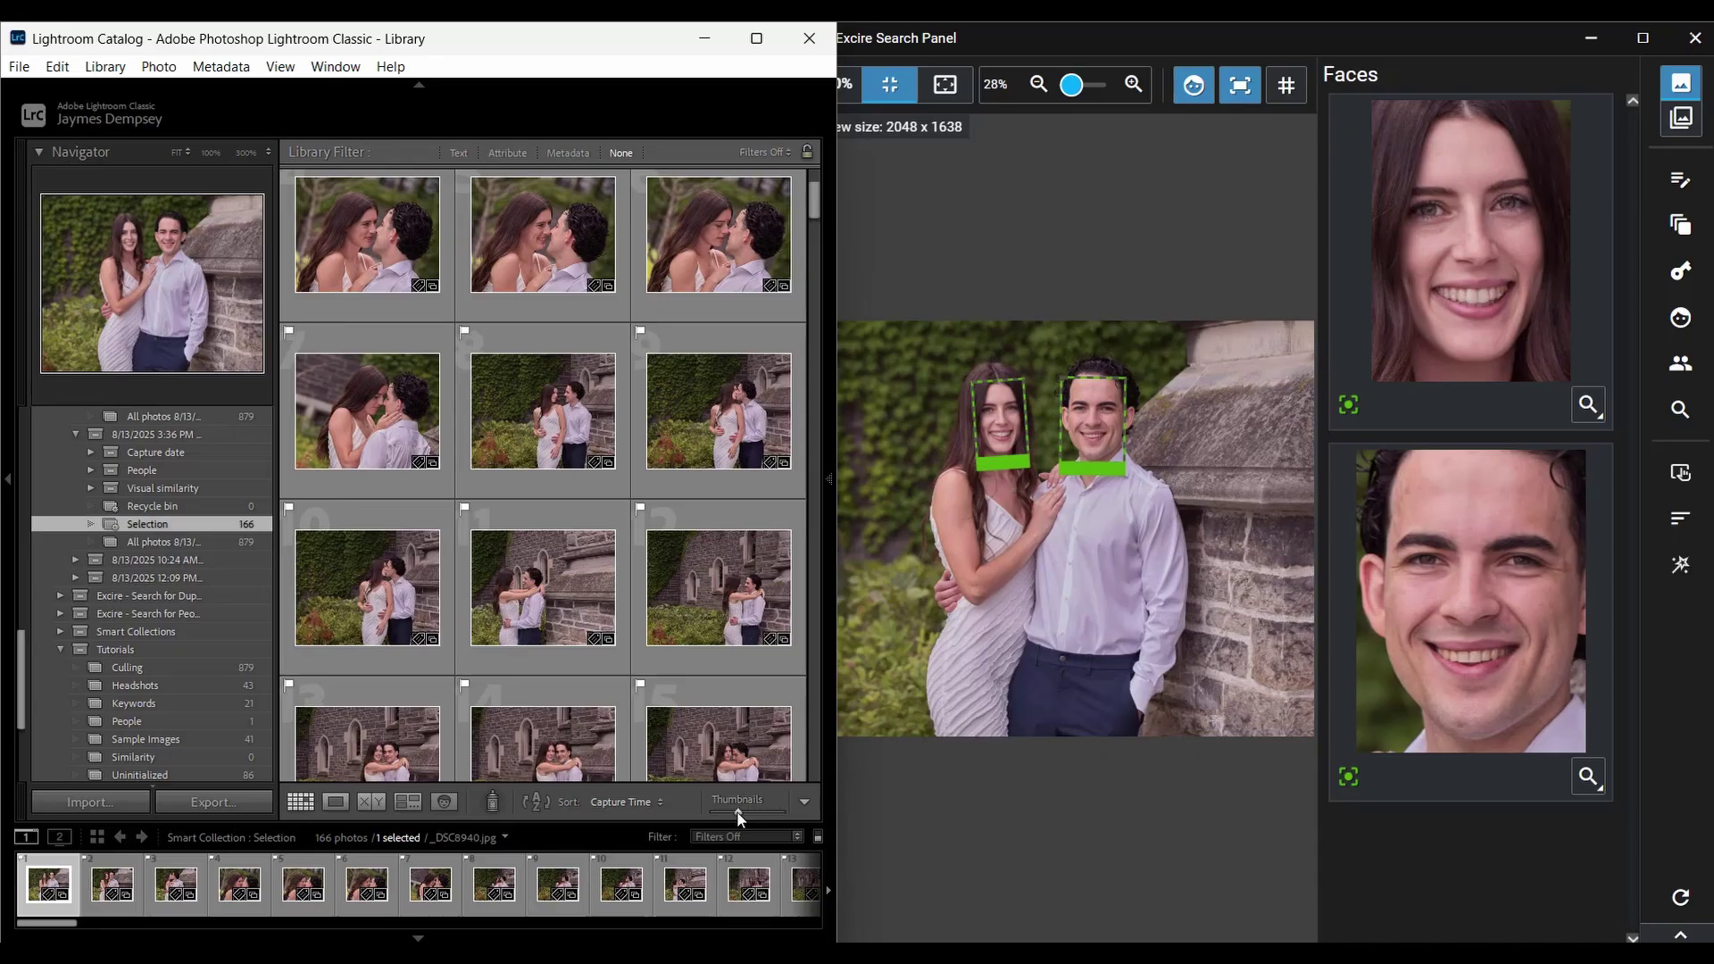
- Find photo _DSC9003.jpg in the Selection collection and reject it
scroll(408, 380, down, 6)
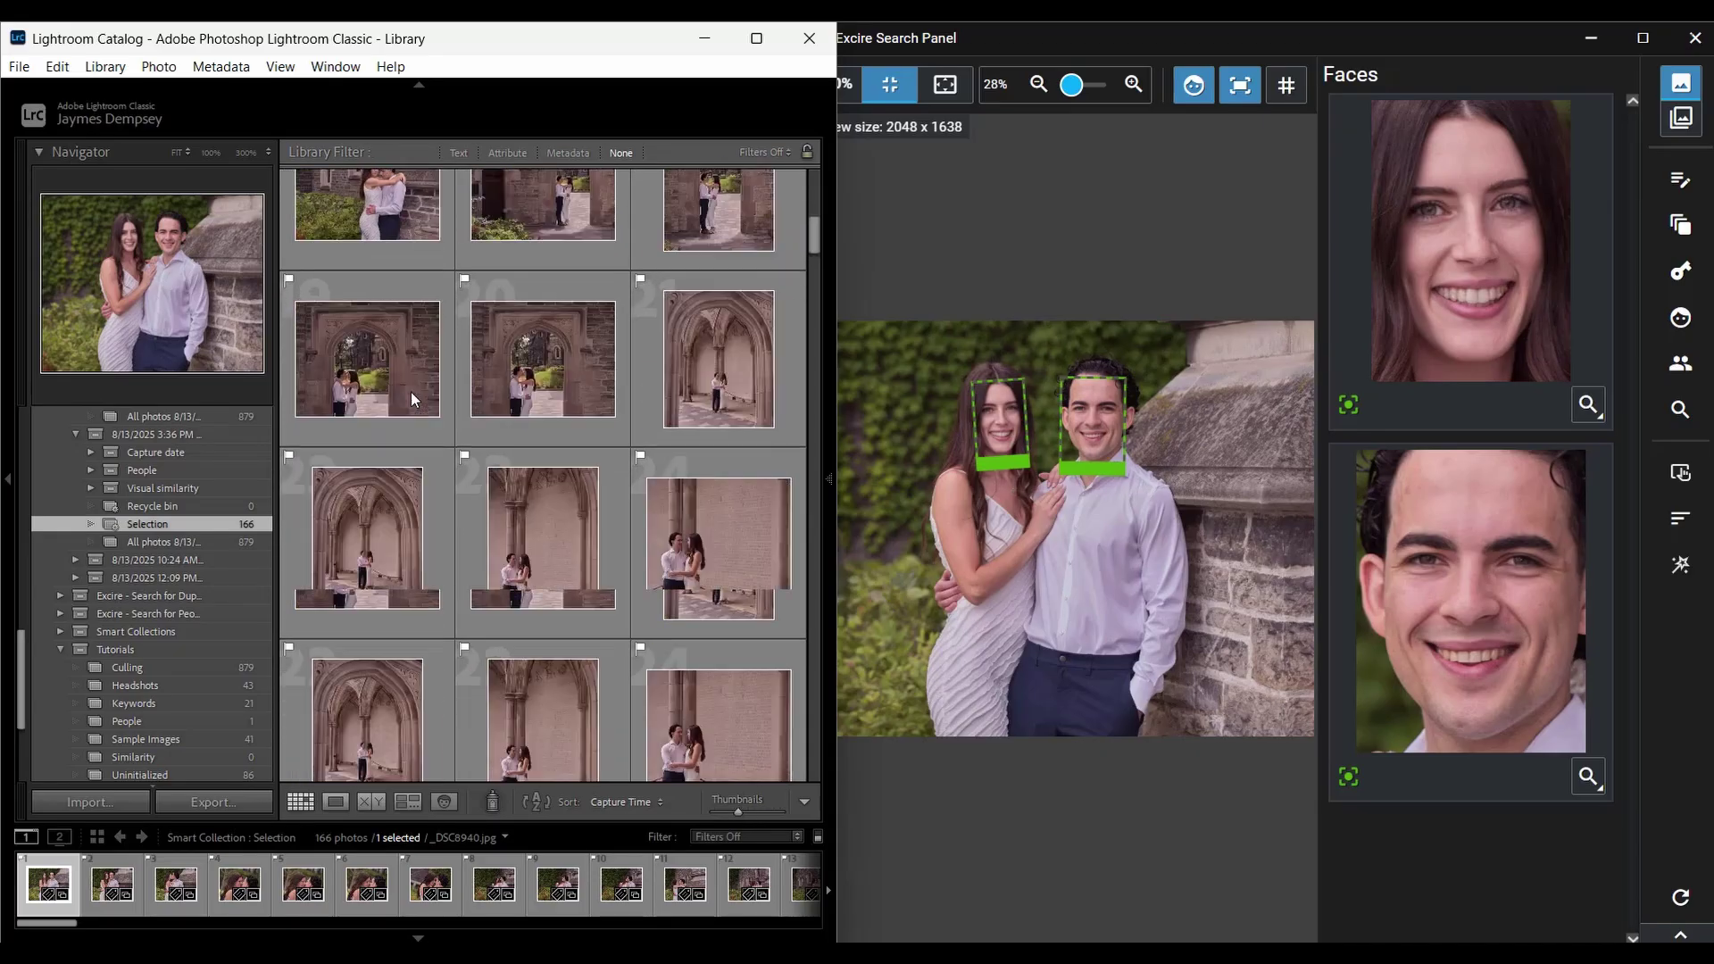
scroll(415, 398, down, 4)
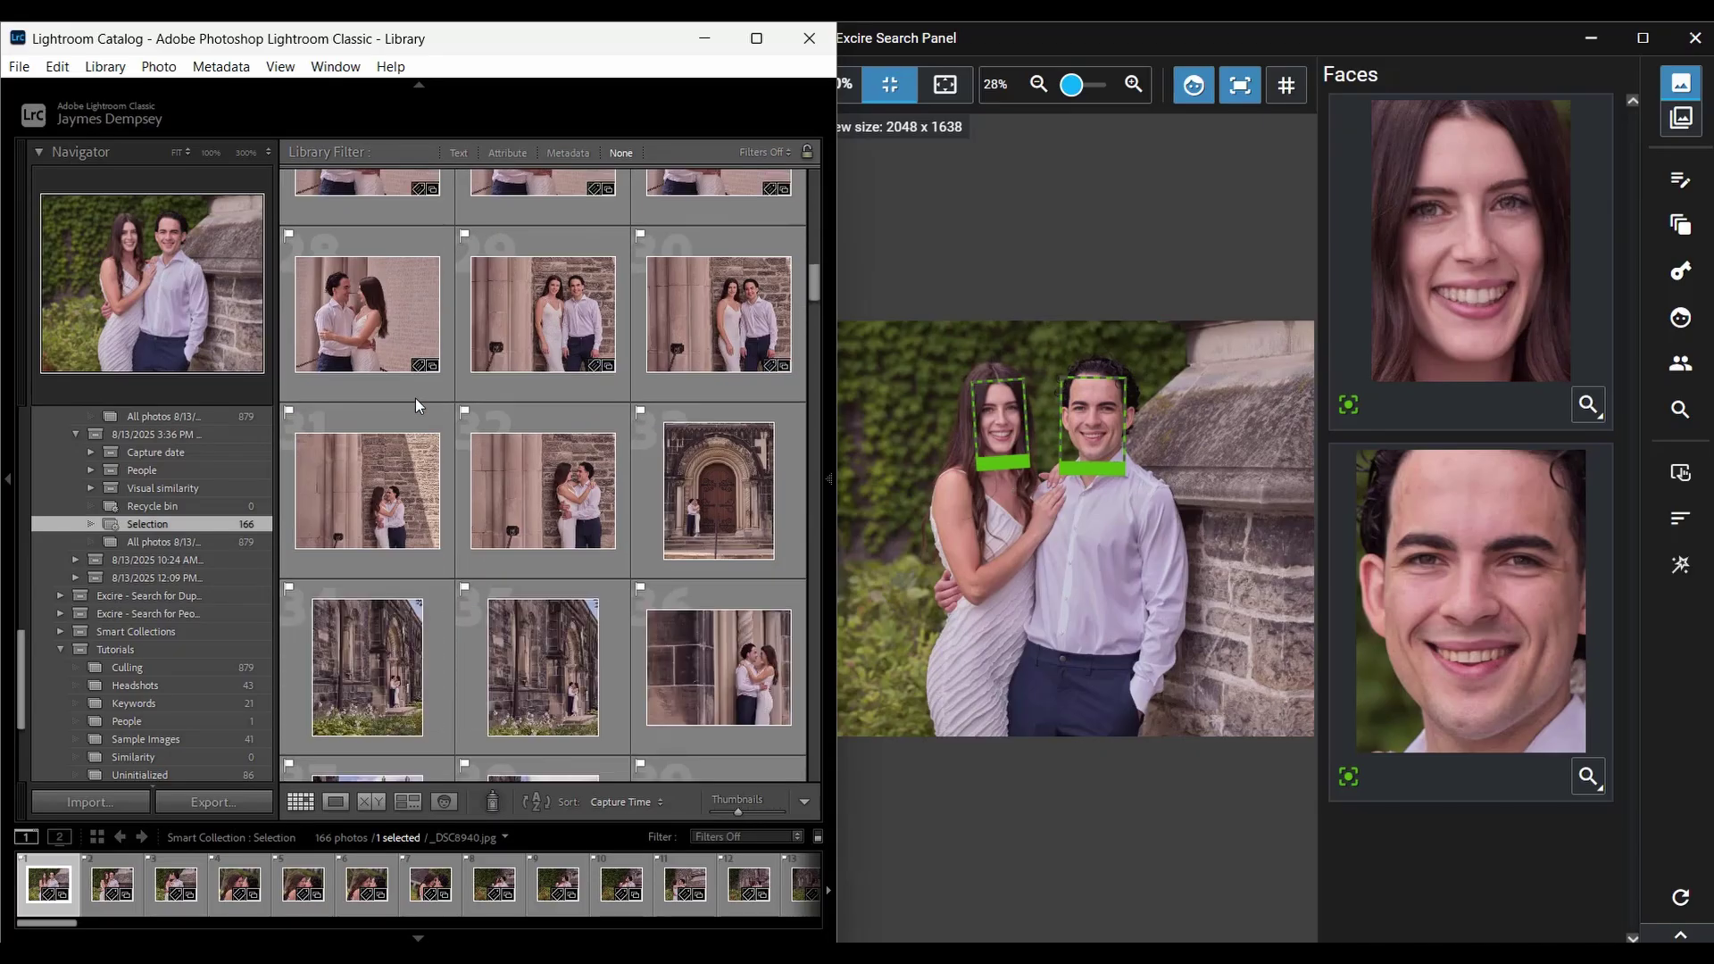
scroll(415, 398, up, 6)
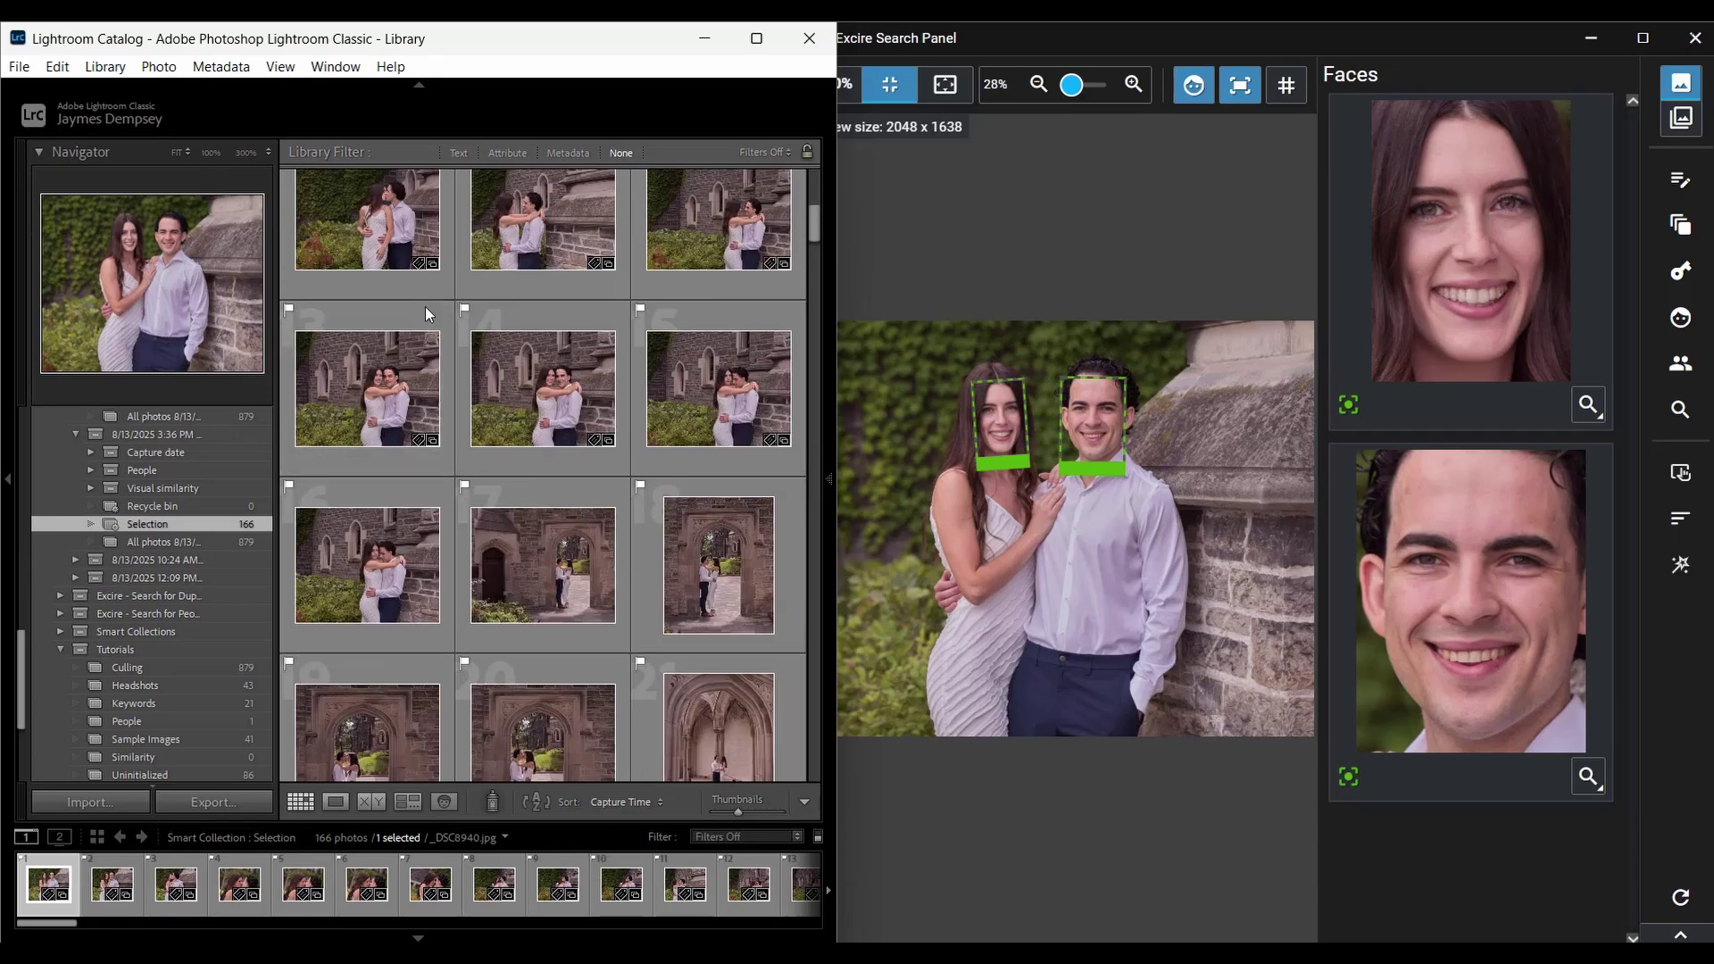
click(416, 398)
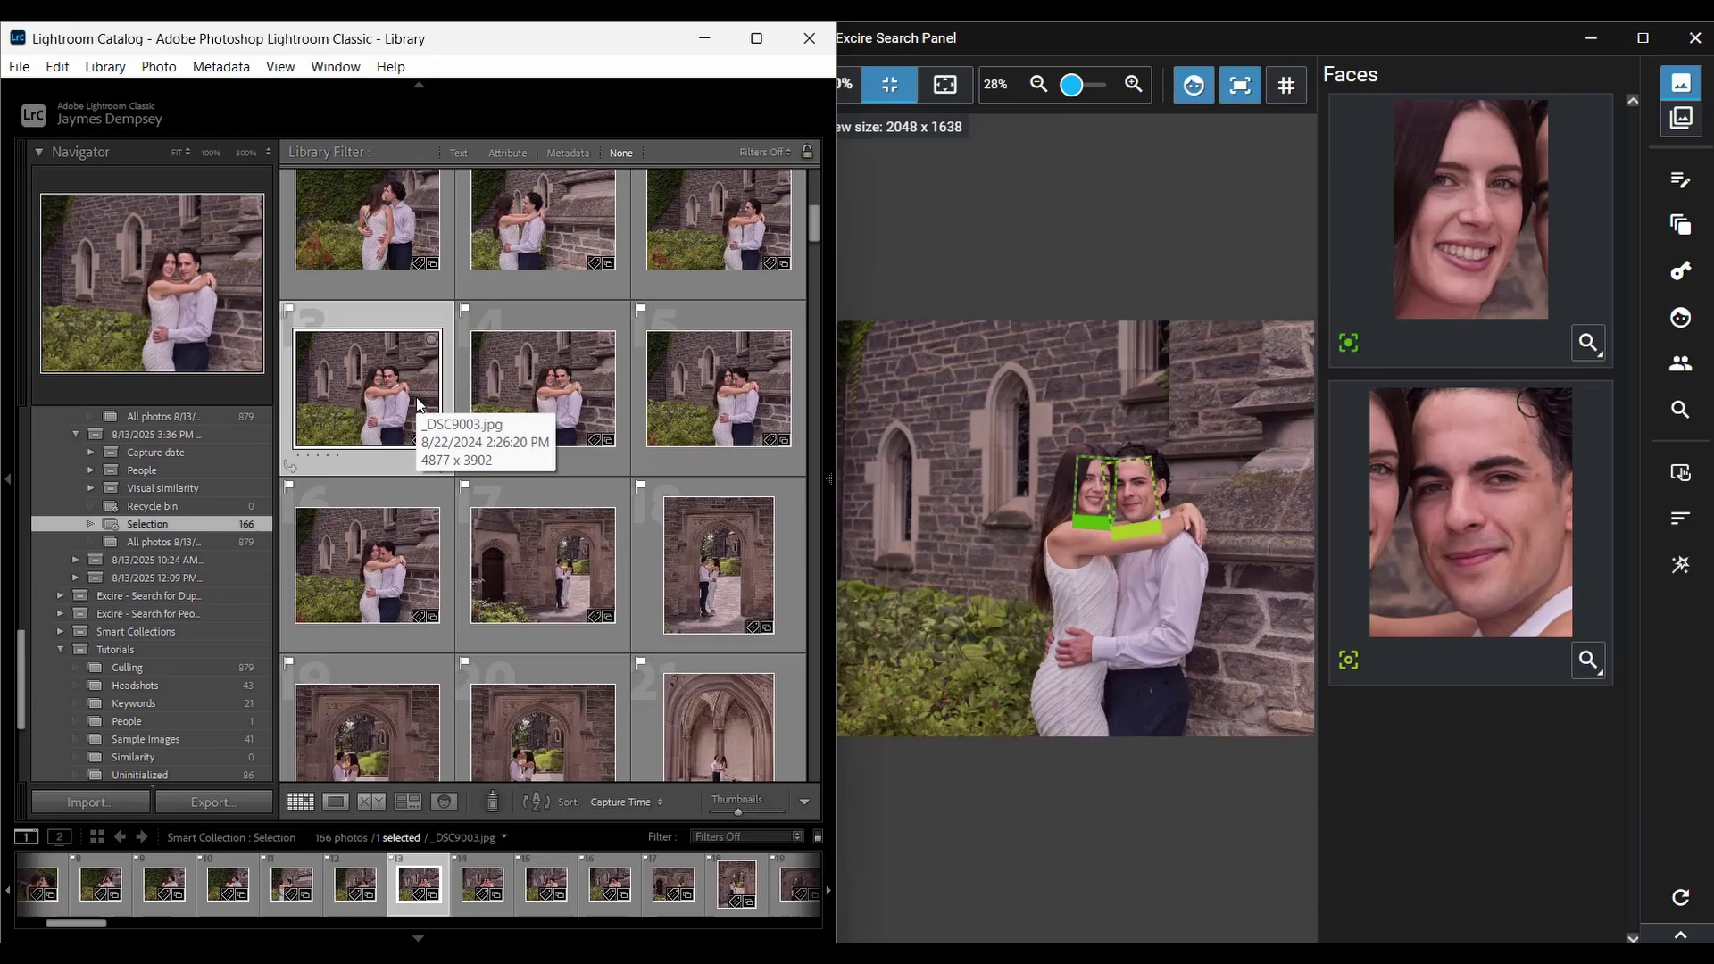
key(Delete)
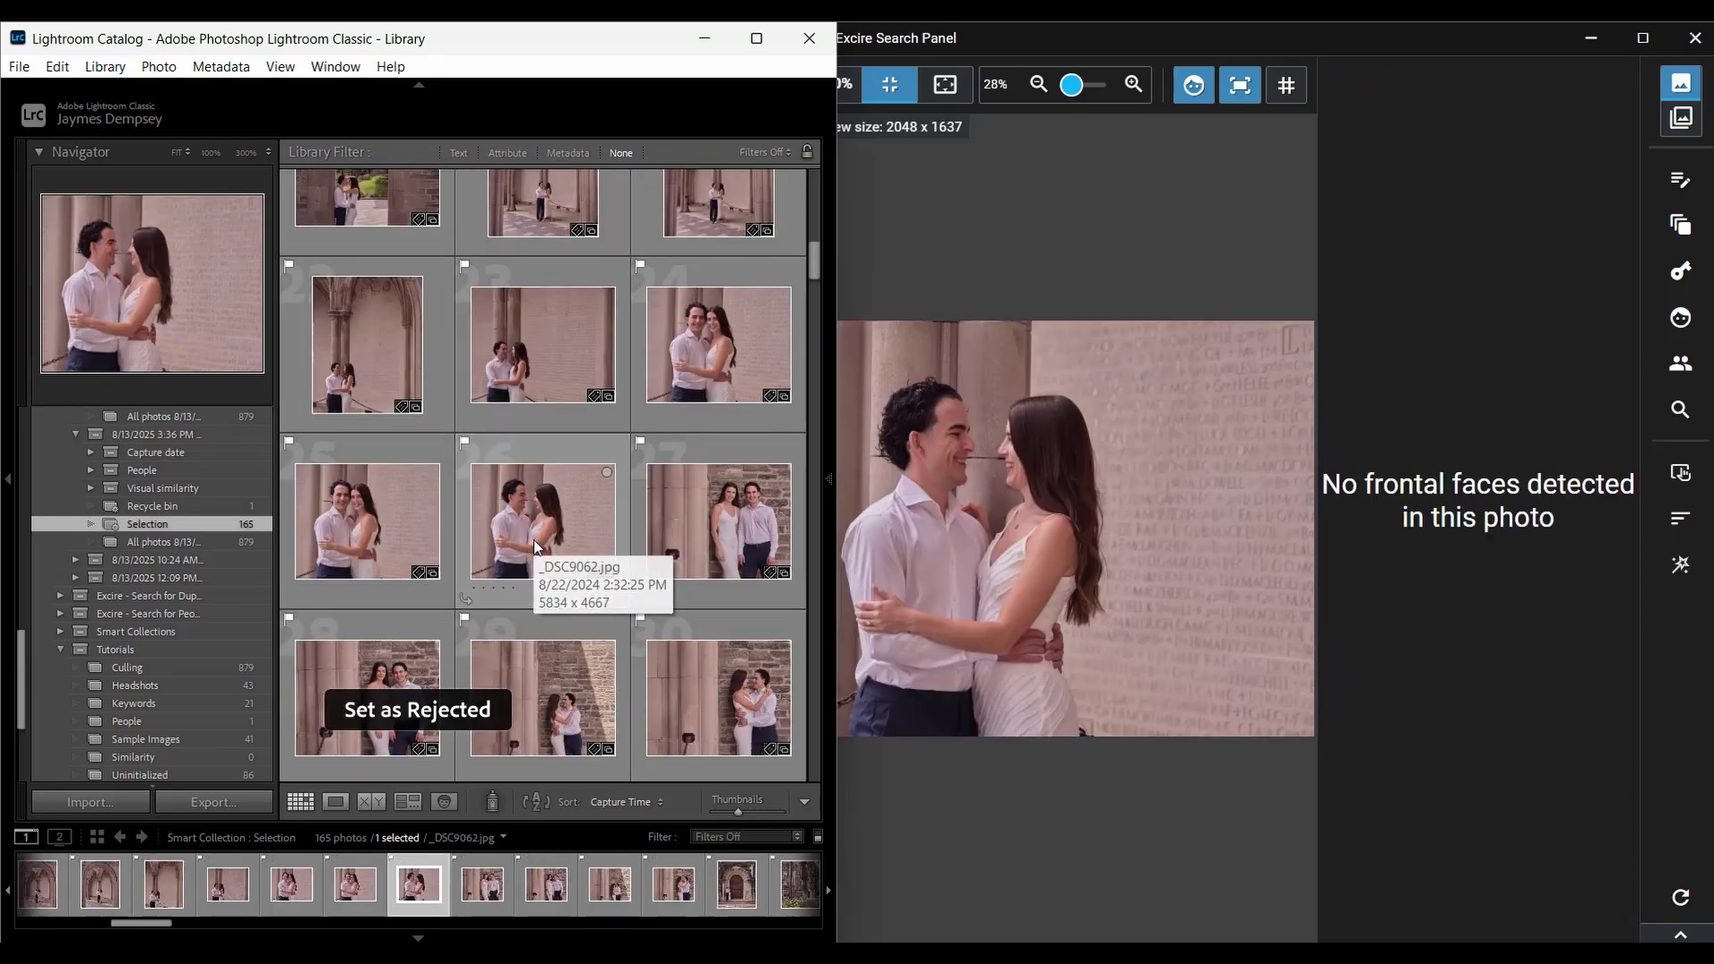
- Select the church tower photo and check the smart selection settings without changing them
click(415, 500)
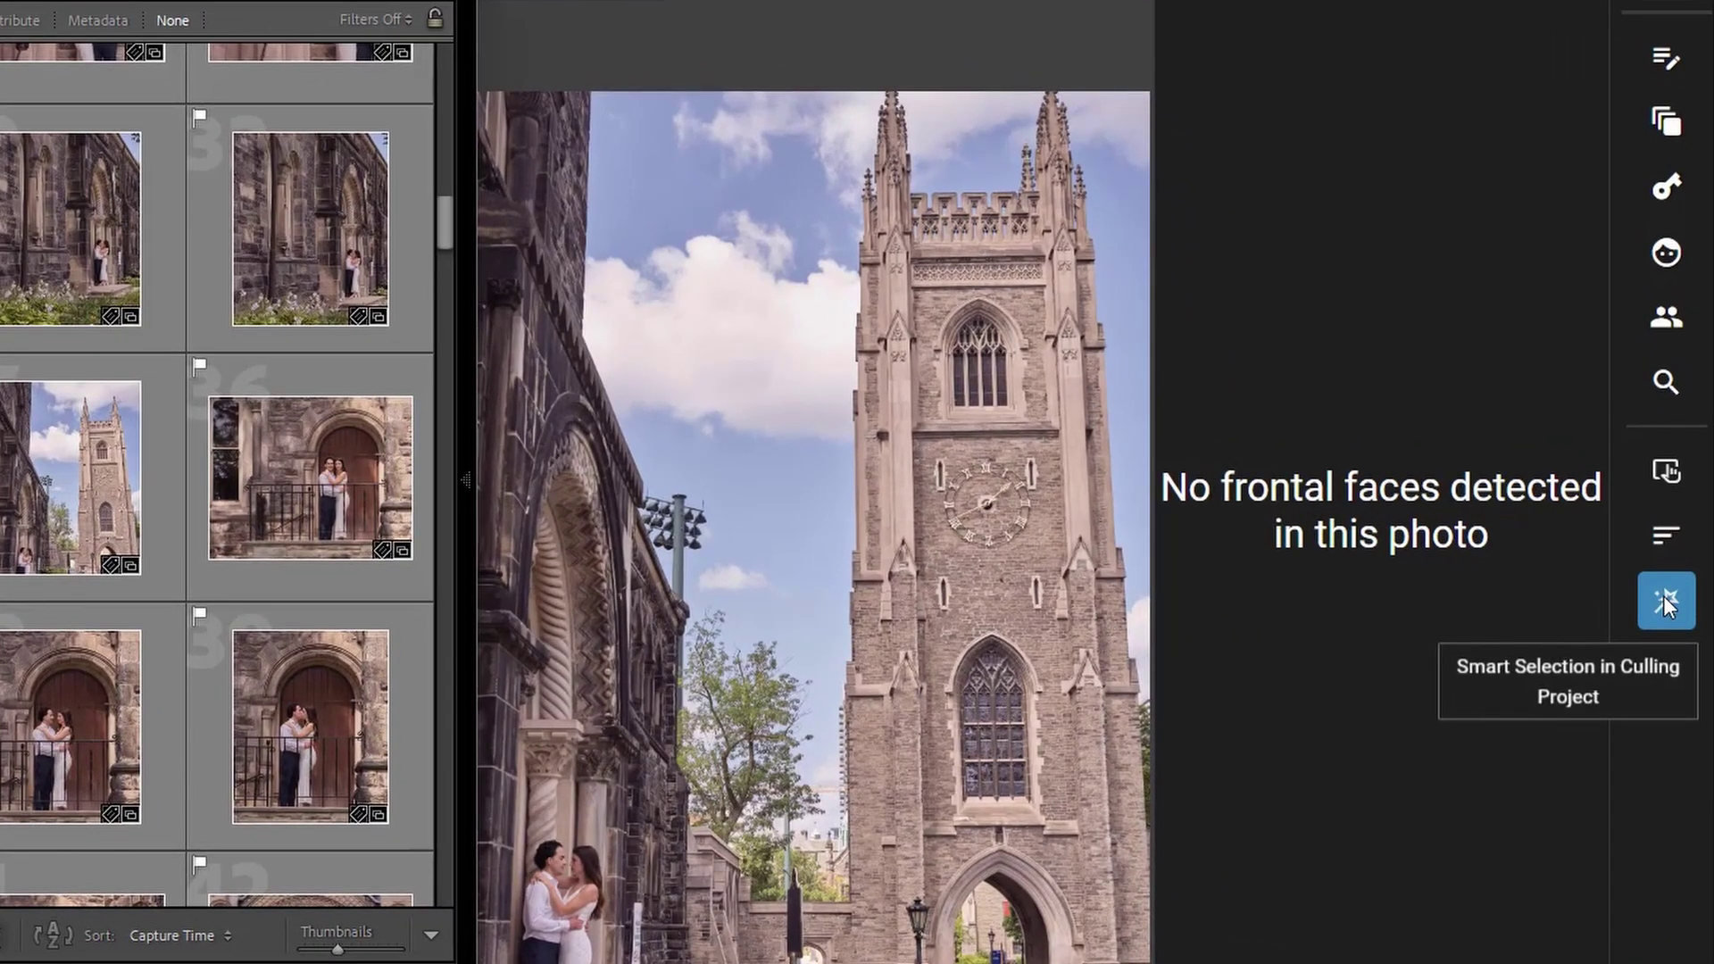
click(1665, 602)
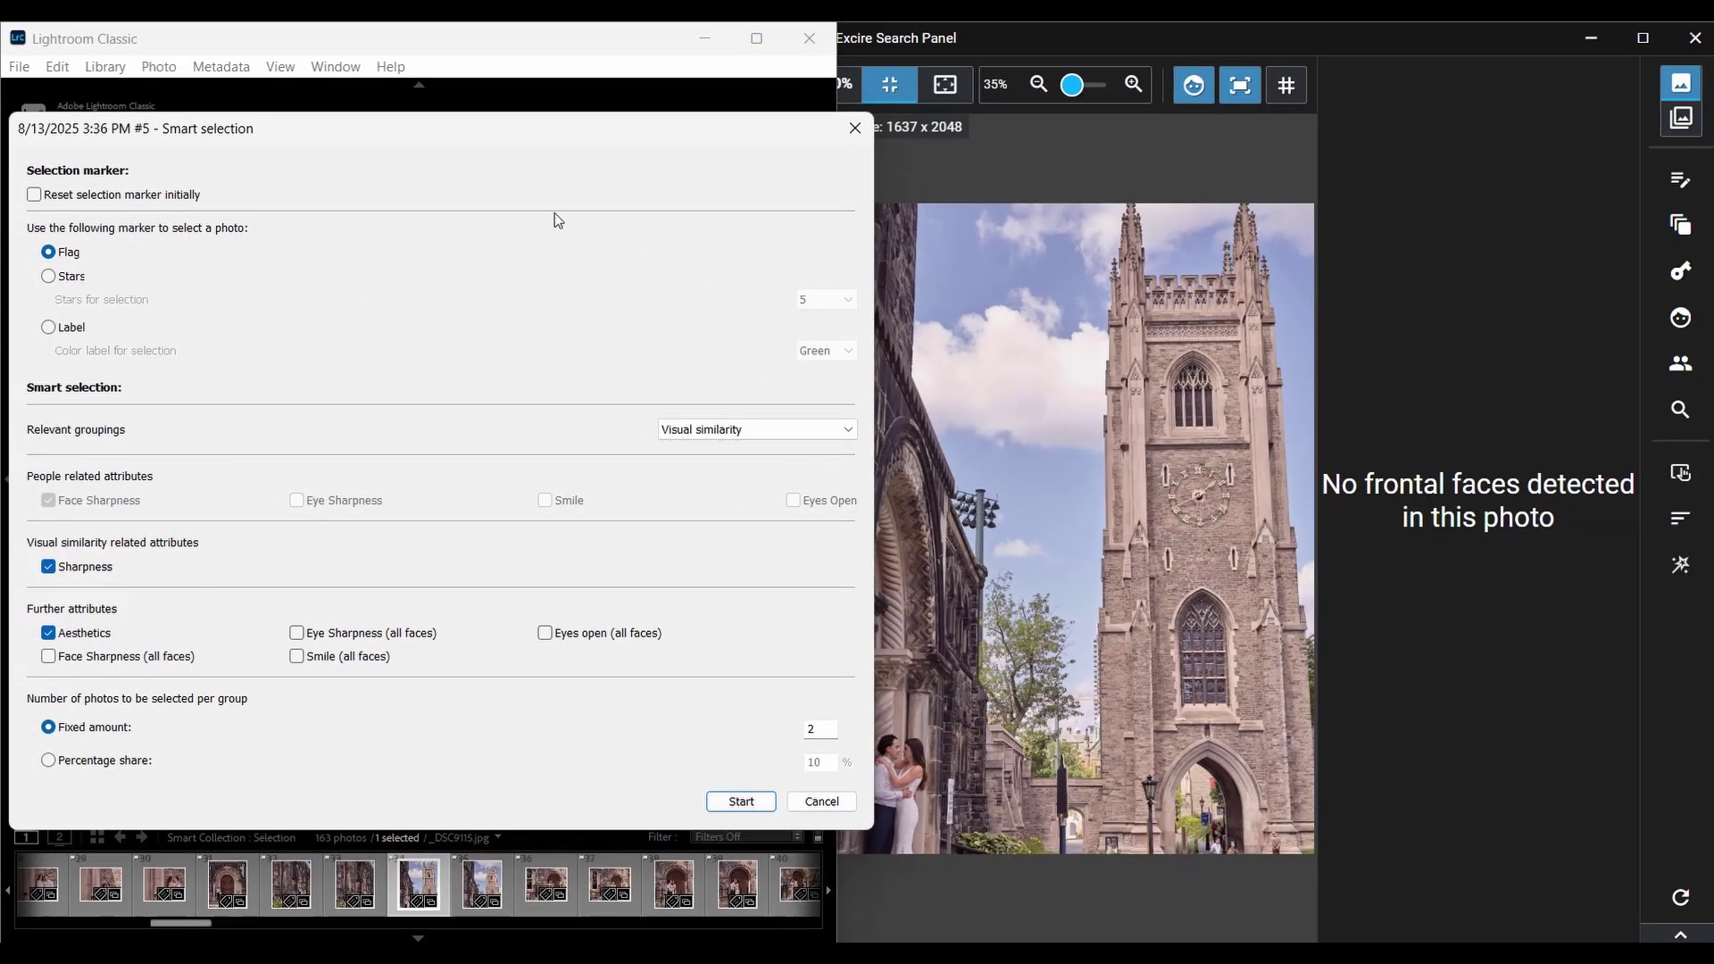
click(853, 130)
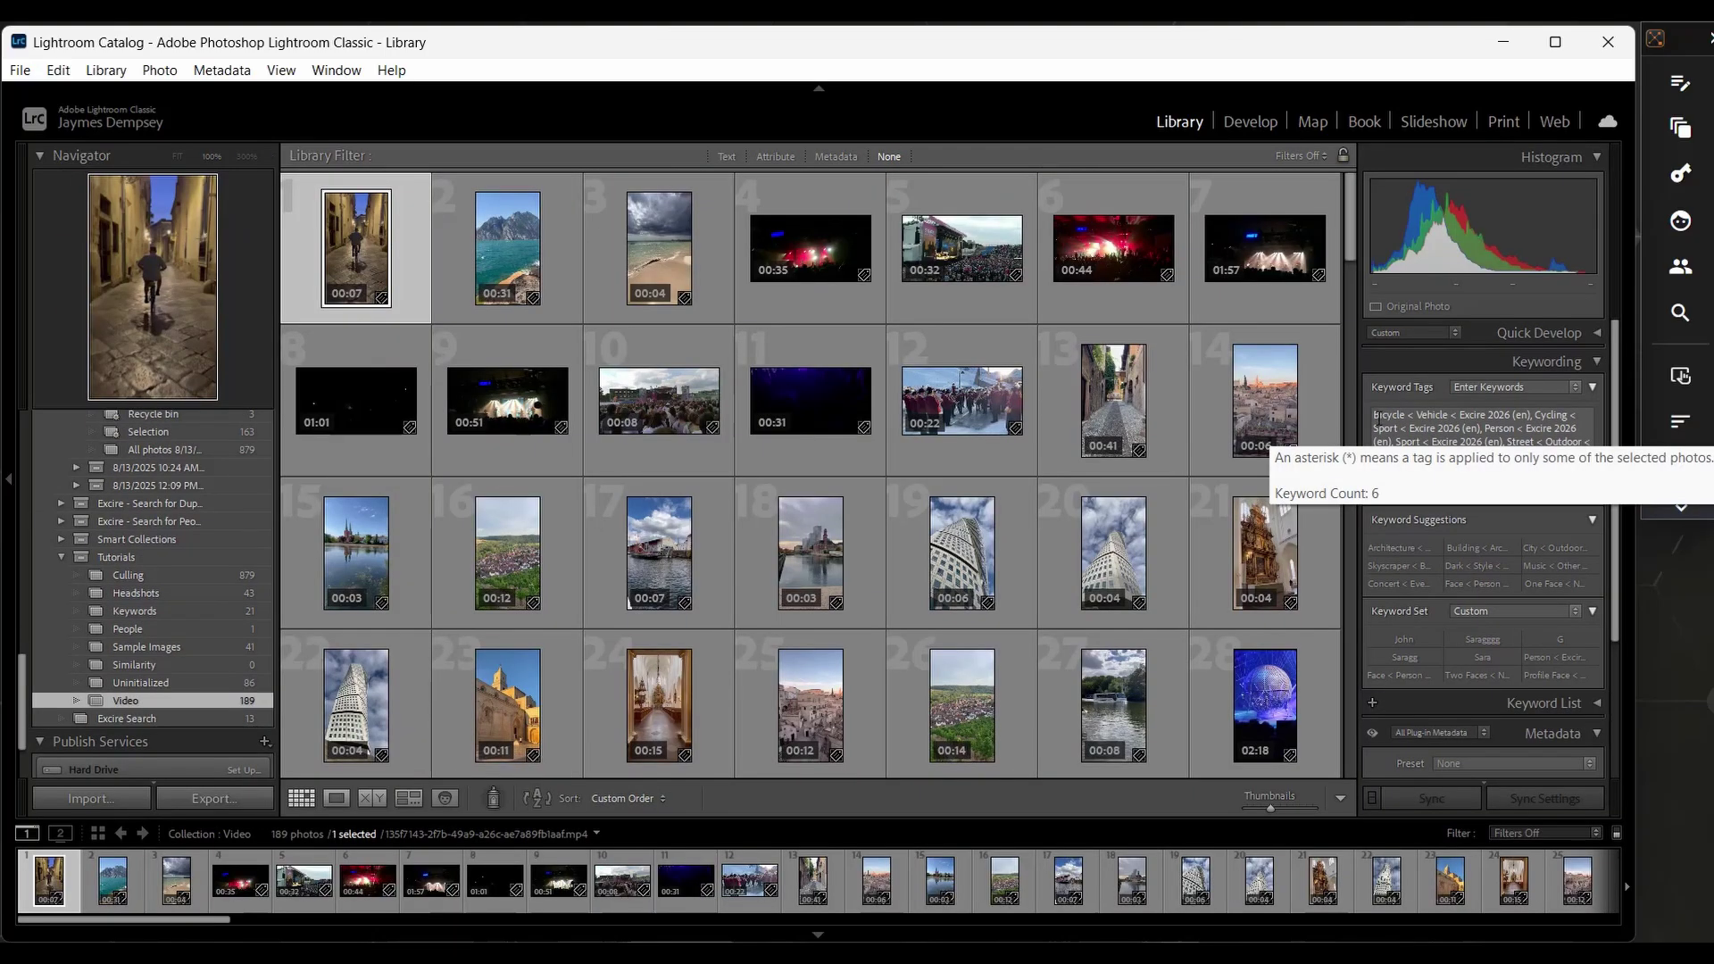
double_click(379, 230)
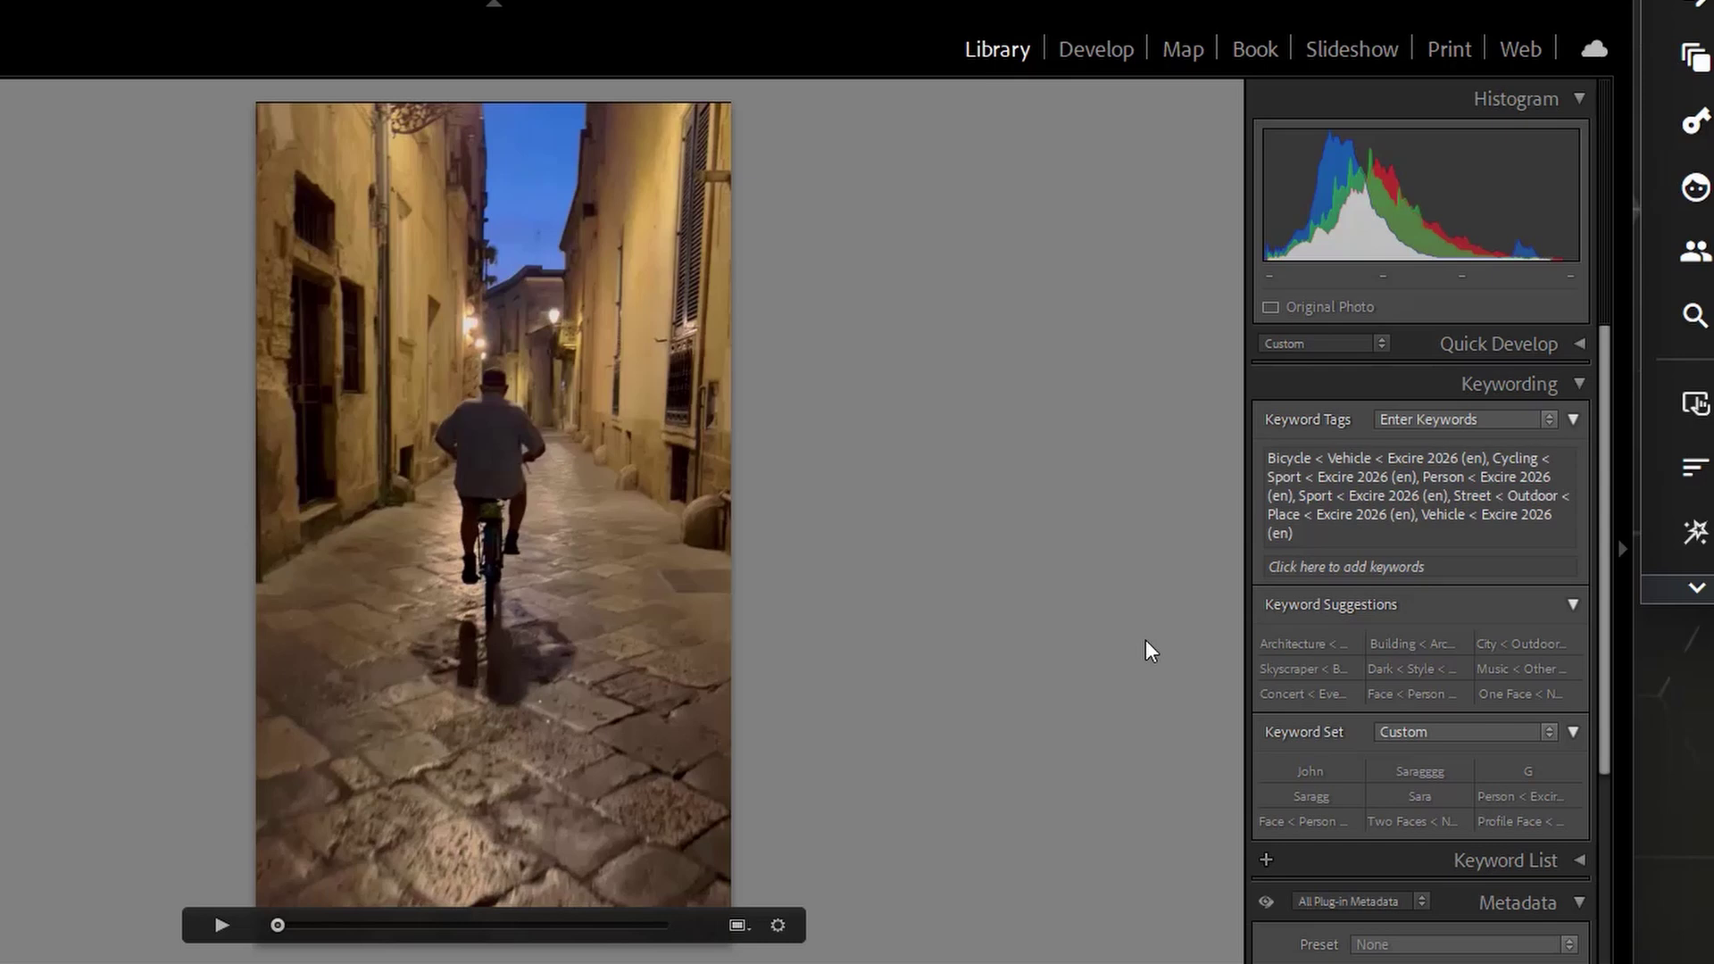
key(Right)
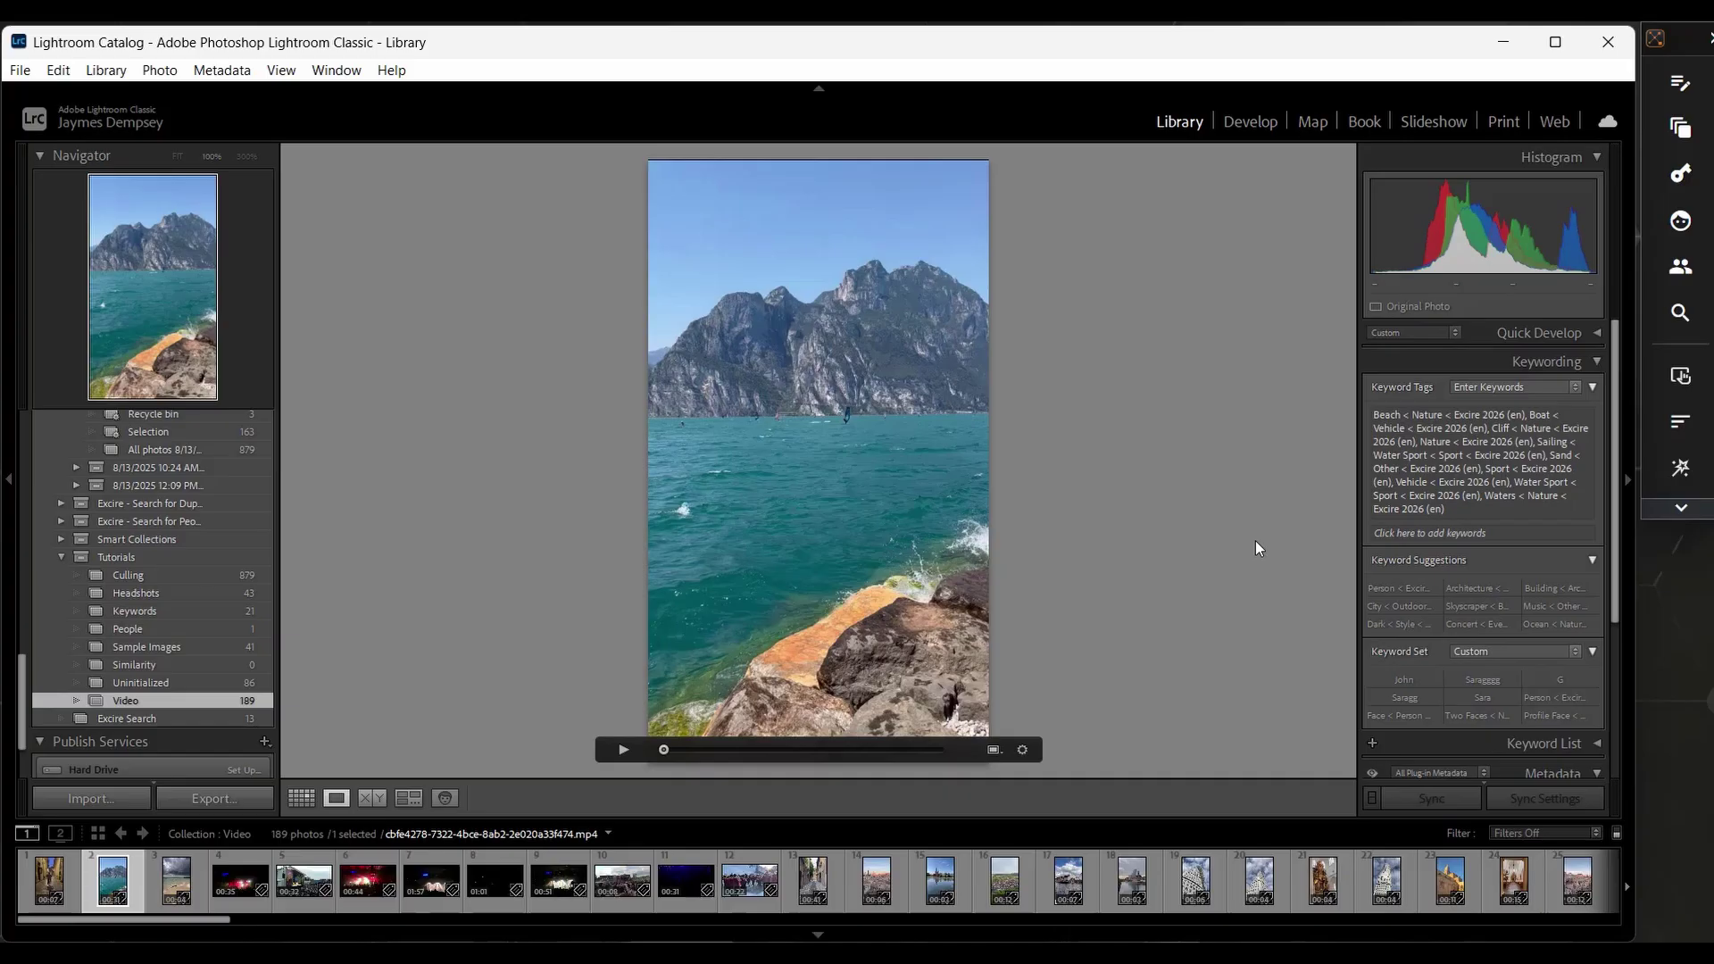
key(g)
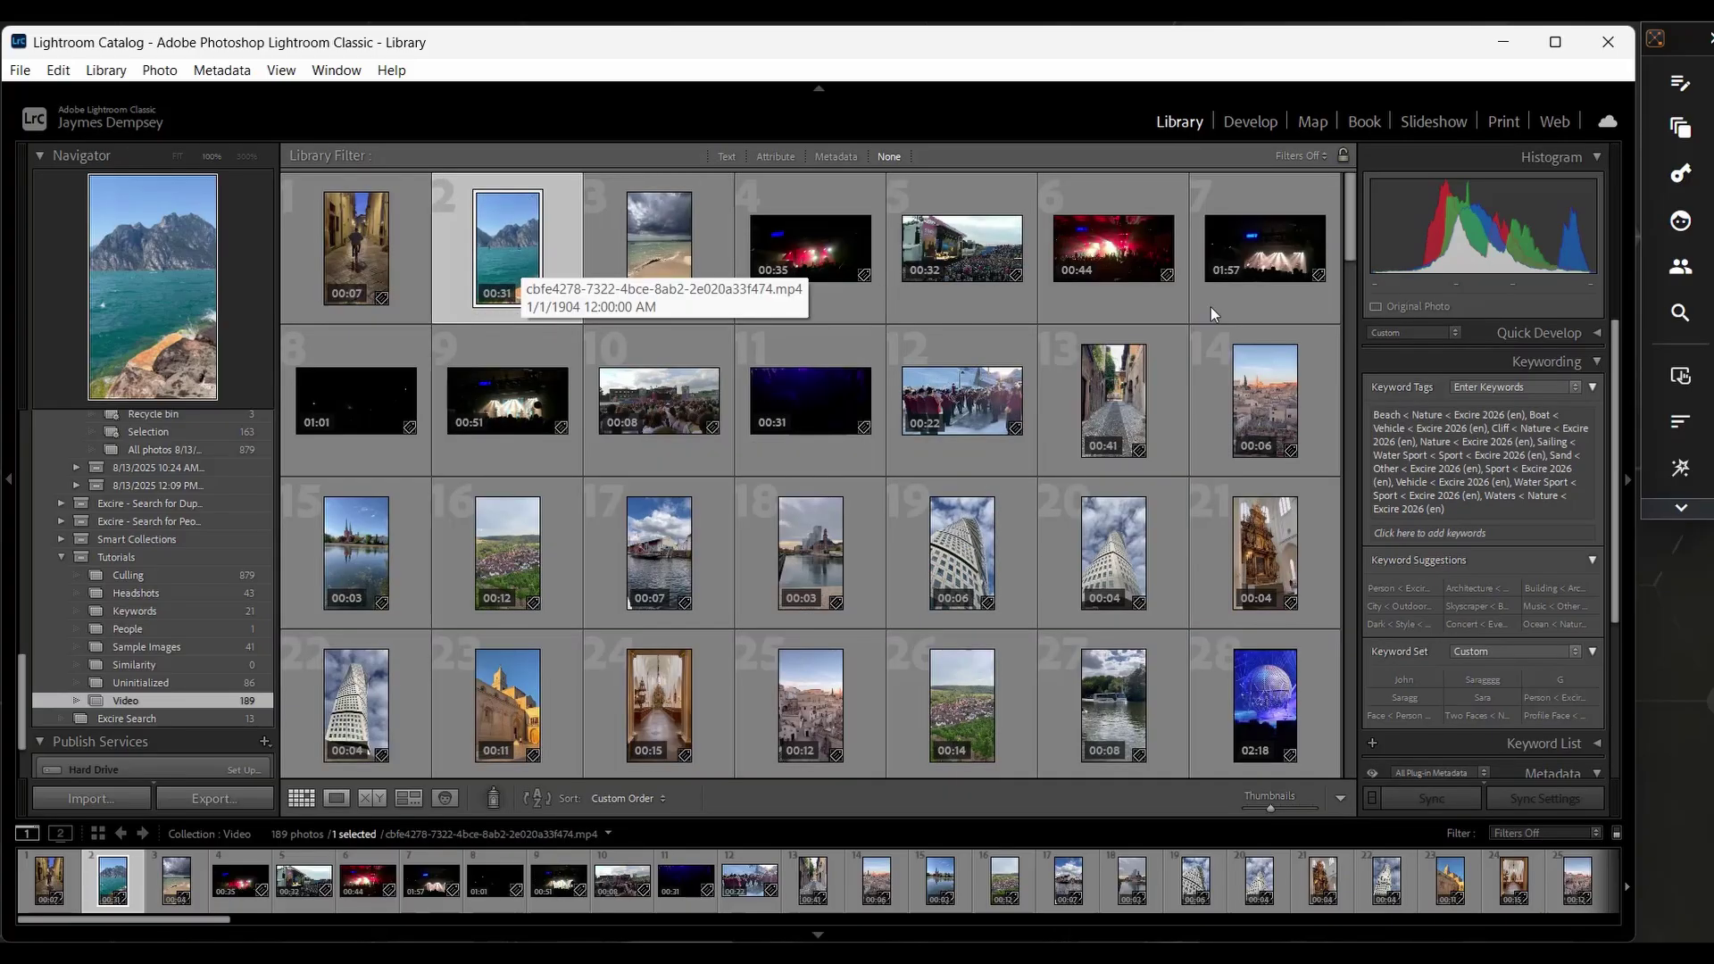
- Search the whole catalog by Photo content for items similar to the lake video
click(1680, 312)
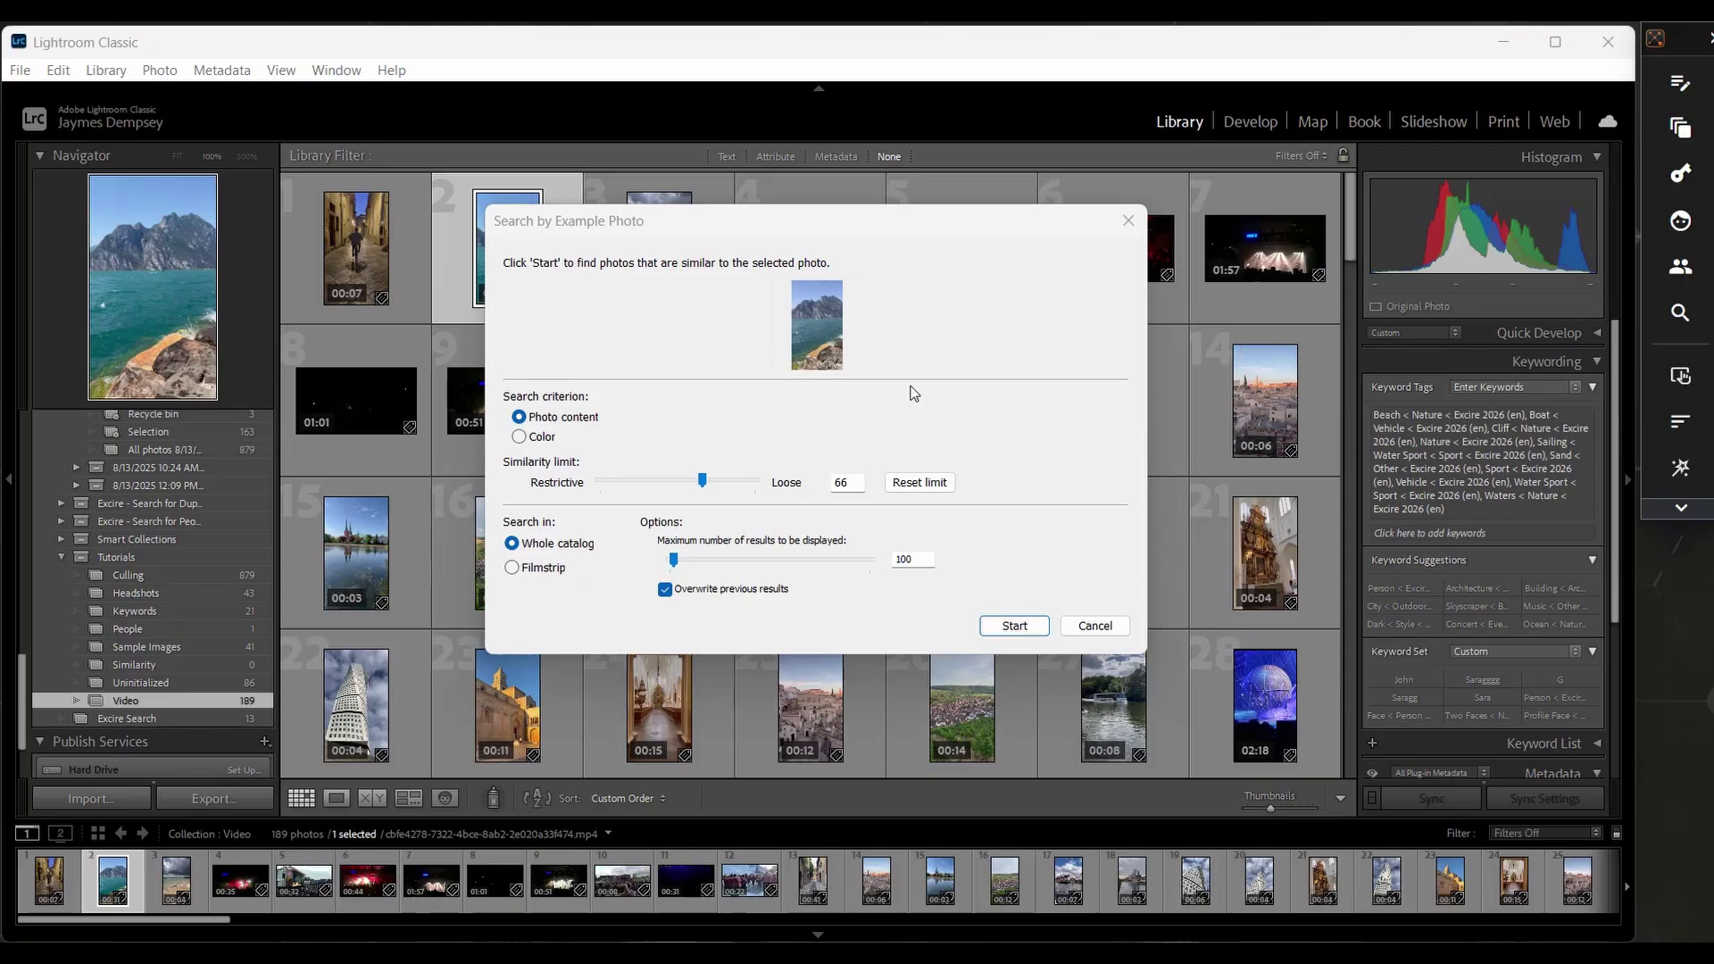
click(994, 626)
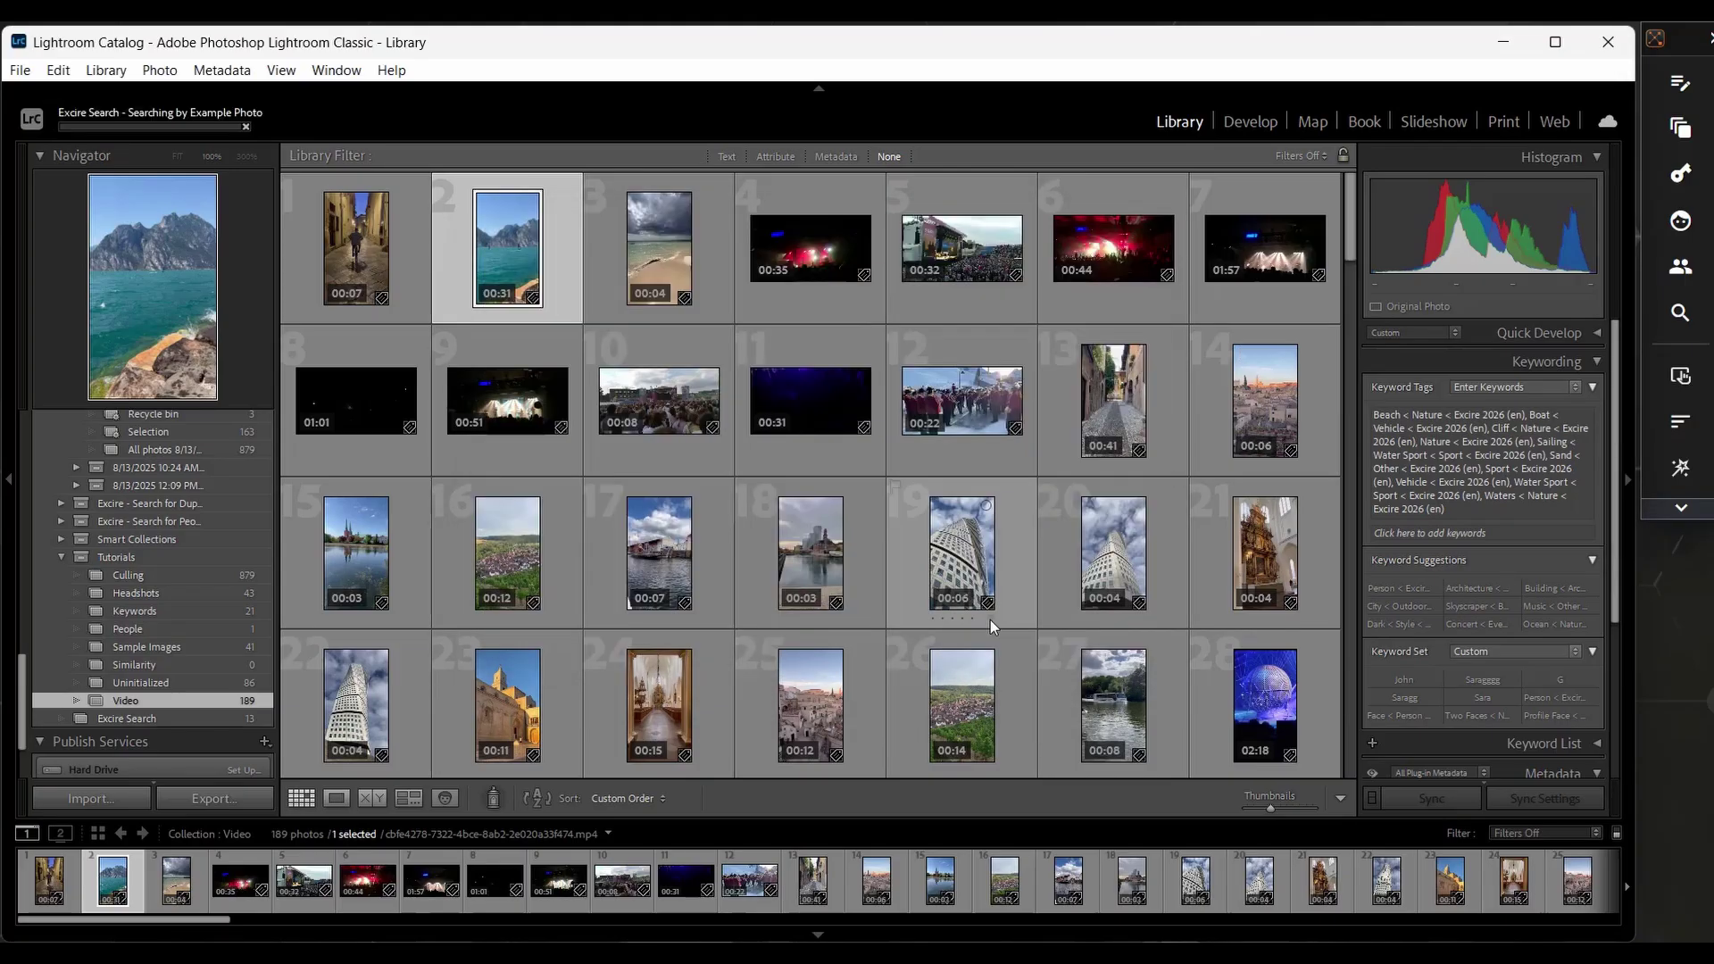